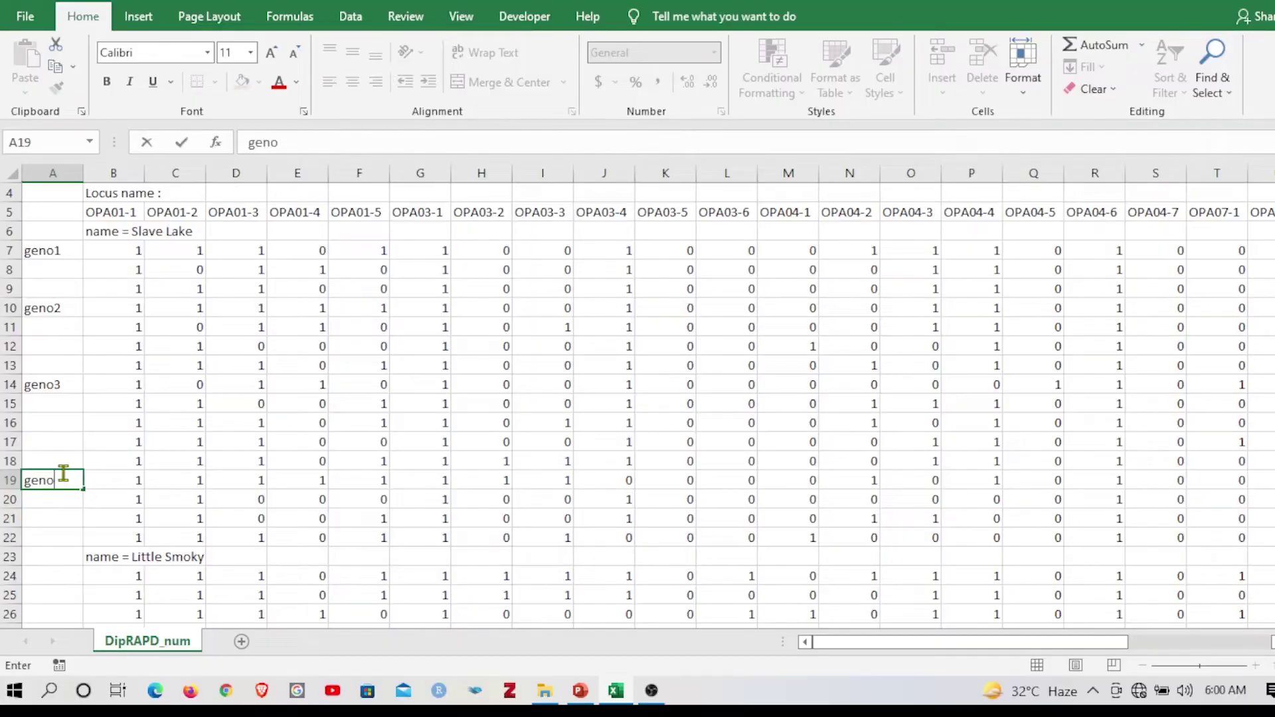
Step: Finish the geno4 label in A19 and select the geno1–geno4 labelled rows
{"action": "type", "text": "4"}
{"action": "key", "text": "Return"}
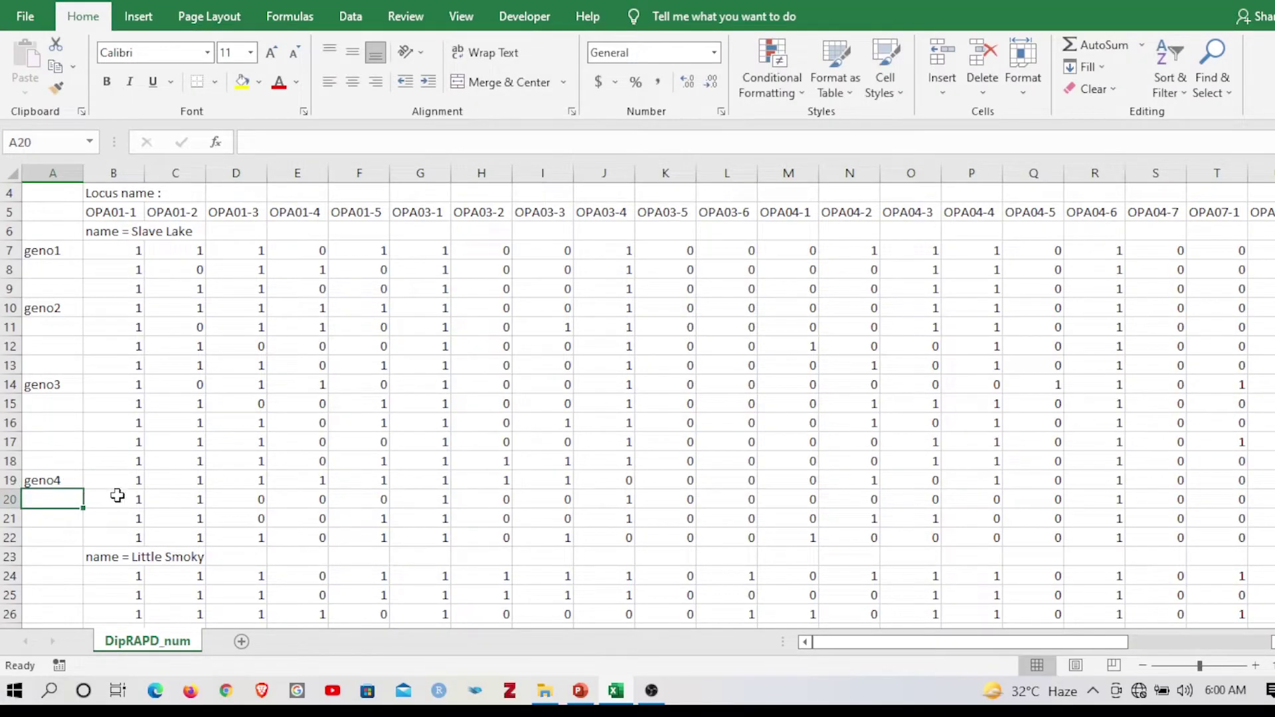
{"action": "left_click_drag", "start_coordinate": [118, 487], "coordinate": [112, 537]}
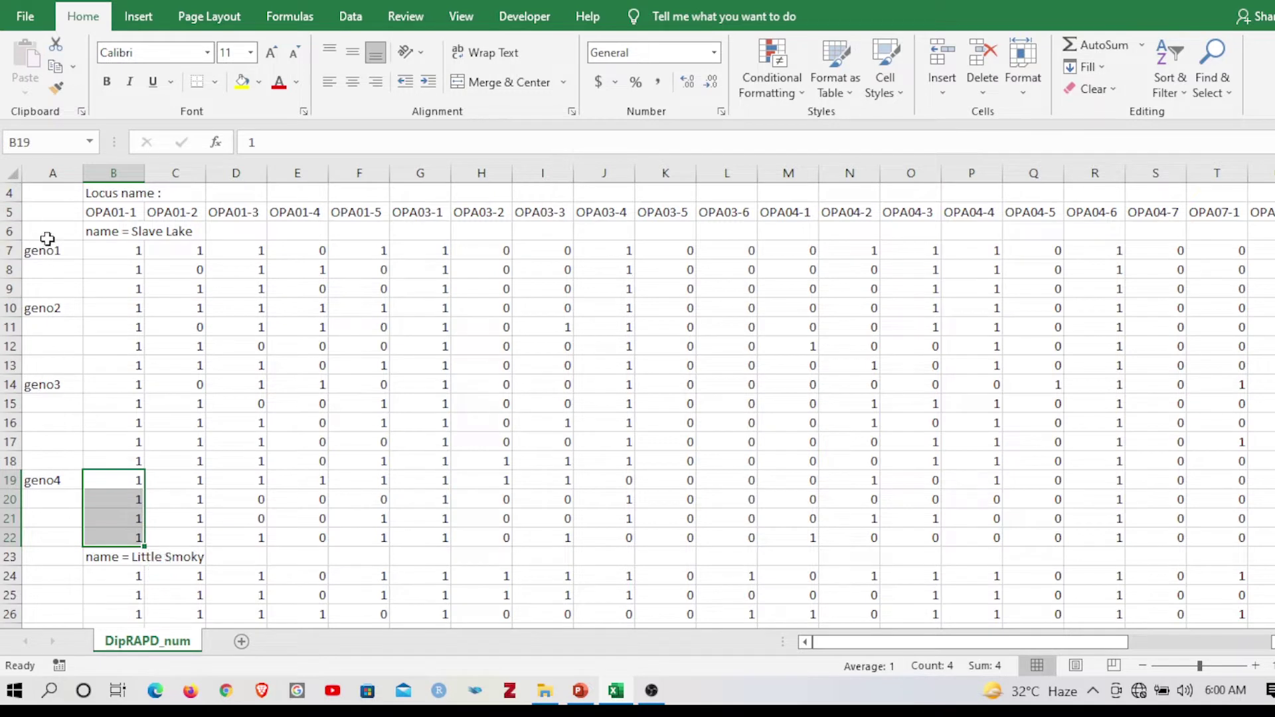
{"action": "left_click_drag", "start_coordinate": [56, 246], "coordinate": [59, 483]}
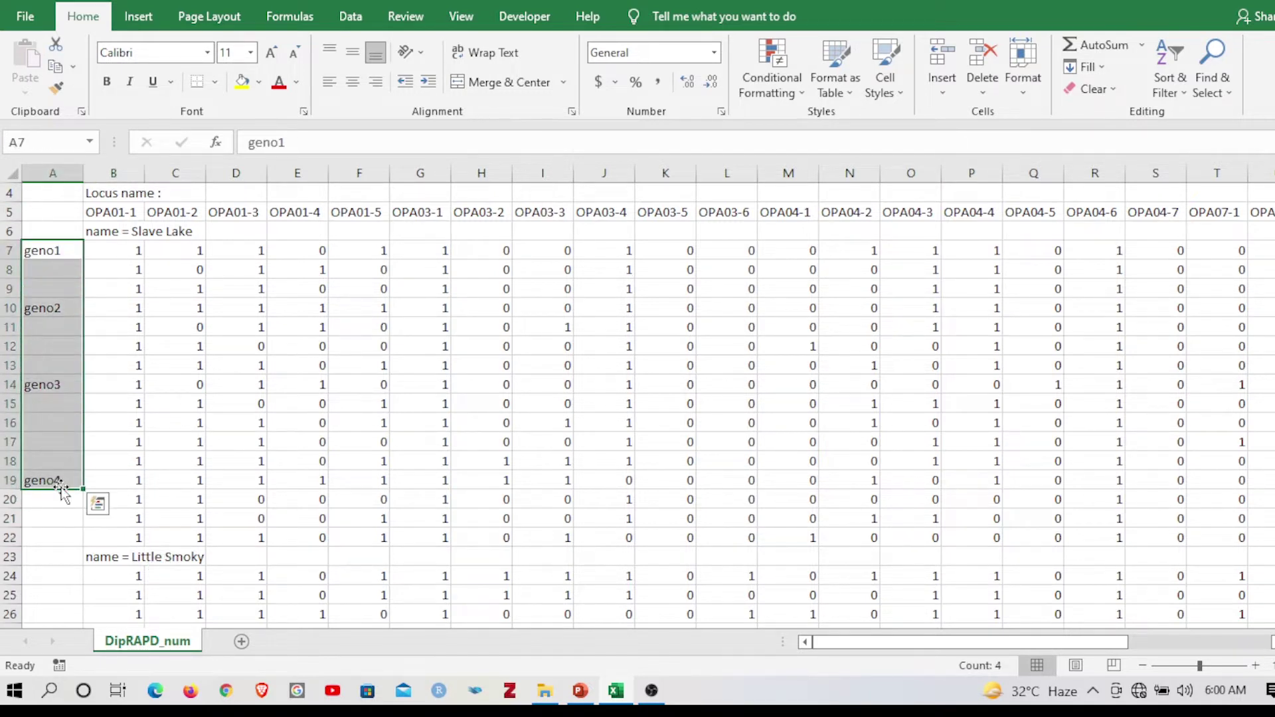
Step: Review the OPA01 locus headers across row 5, then select the whole label column A
{"action": "left_click", "coordinate": [163, 214]}
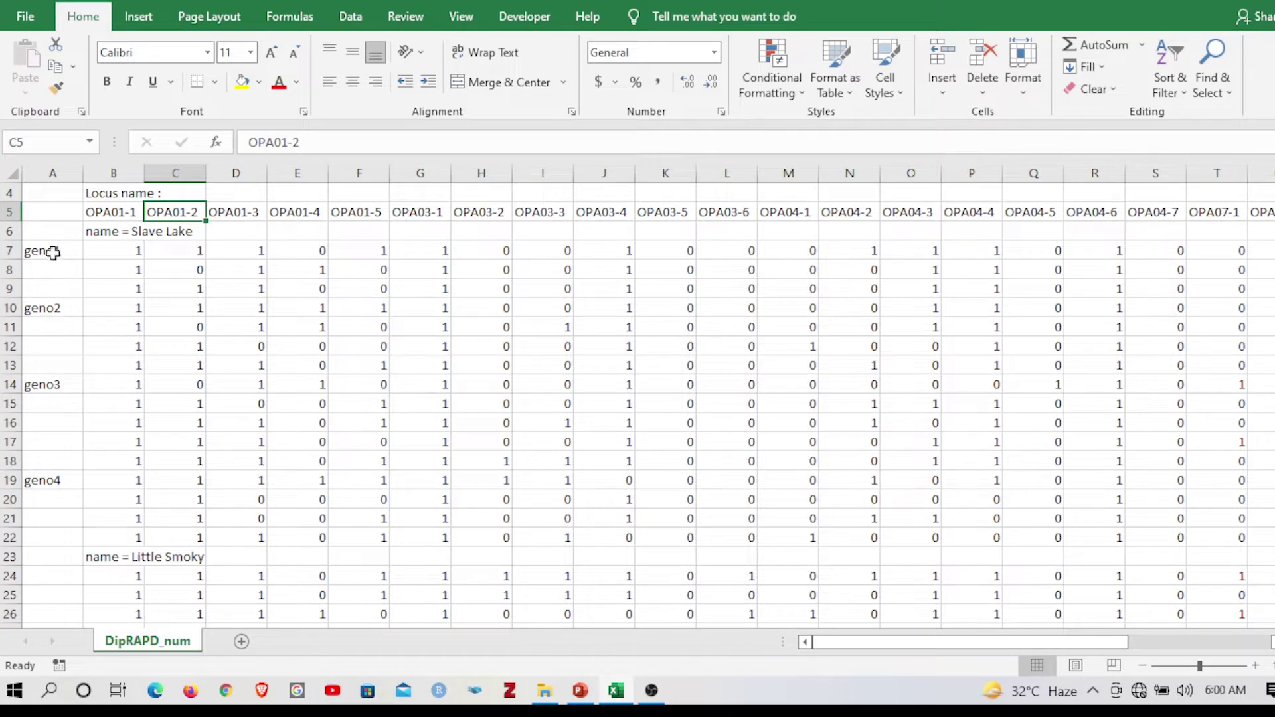
{"action": "left_click_drag", "start_coordinate": [53, 252], "coordinate": [43, 309]}
{"action": "left_click", "coordinate": [27, 484]}
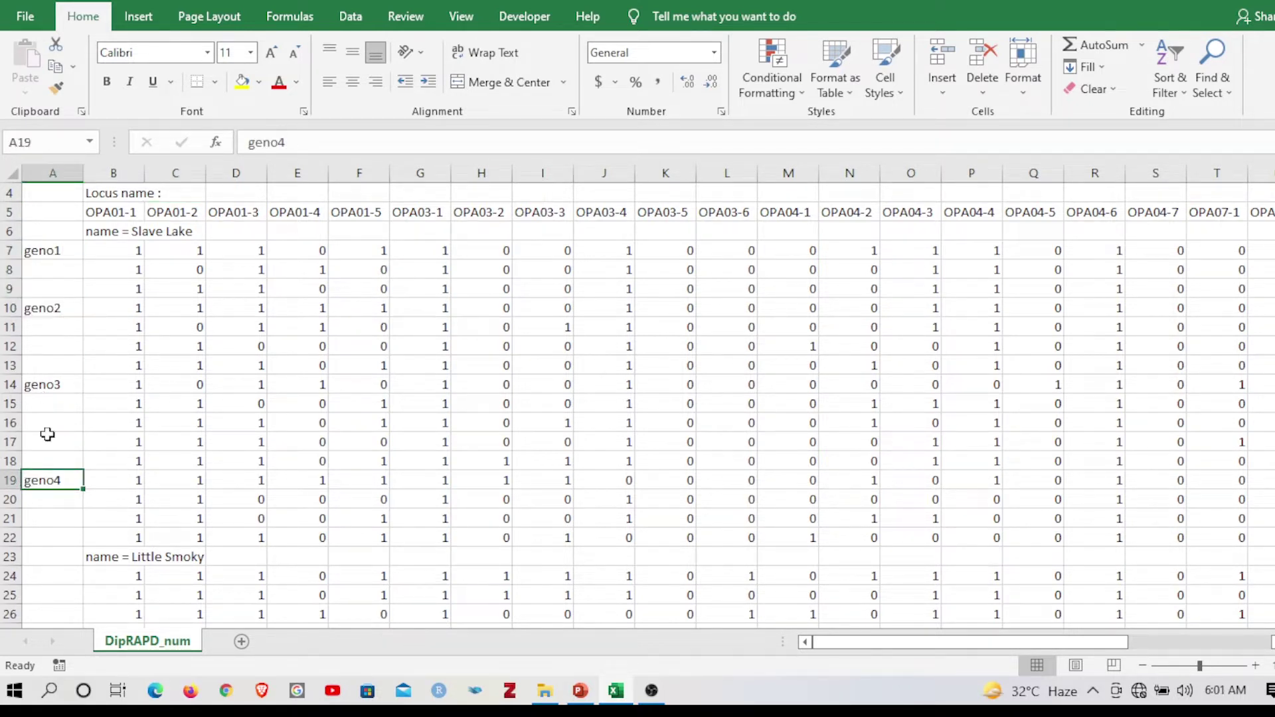
{"action": "left_click", "coordinate": [54, 250]}
{"action": "left_click_drag", "start_coordinate": [125, 214], "coordinate": [604, 213]}
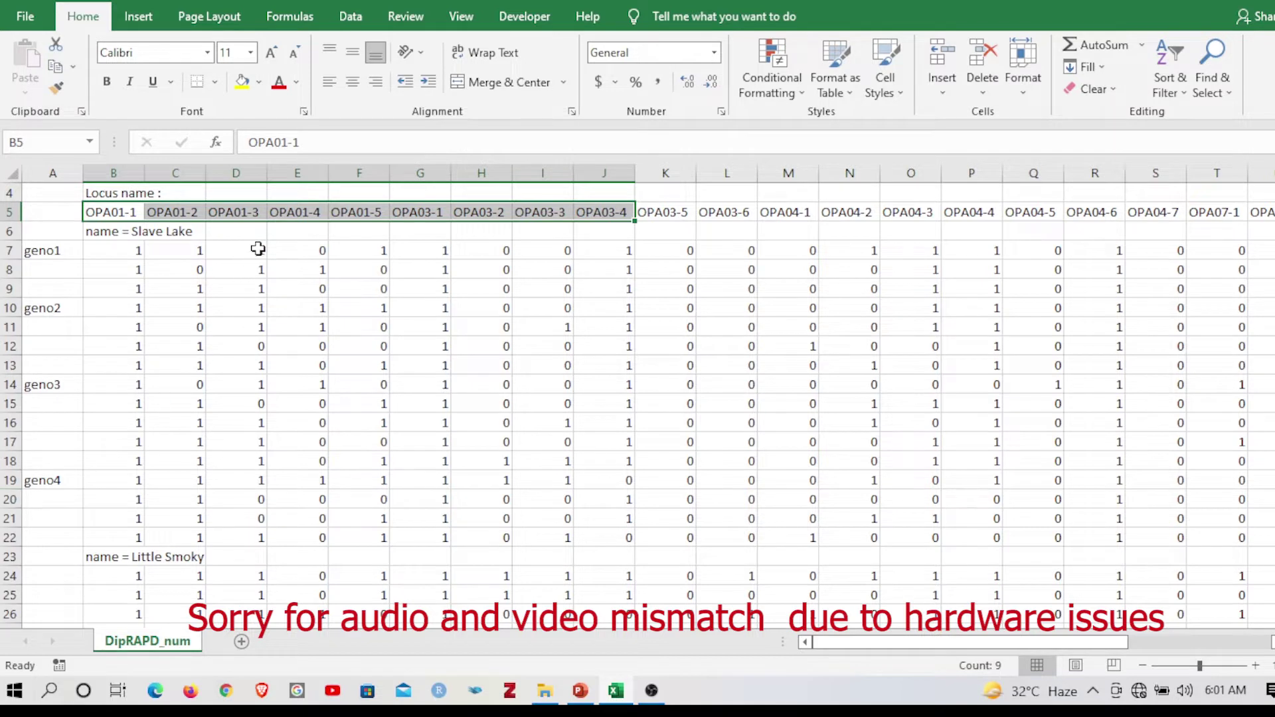
{"action": "left_click", "coordinate": [142, 279]}
{"action": "left_click", "coordinate": [113, 213]}
{"action": "left_click", "coordinate": [166, 212]}
{"action": "left_click", "coordinate": [229, 212]}
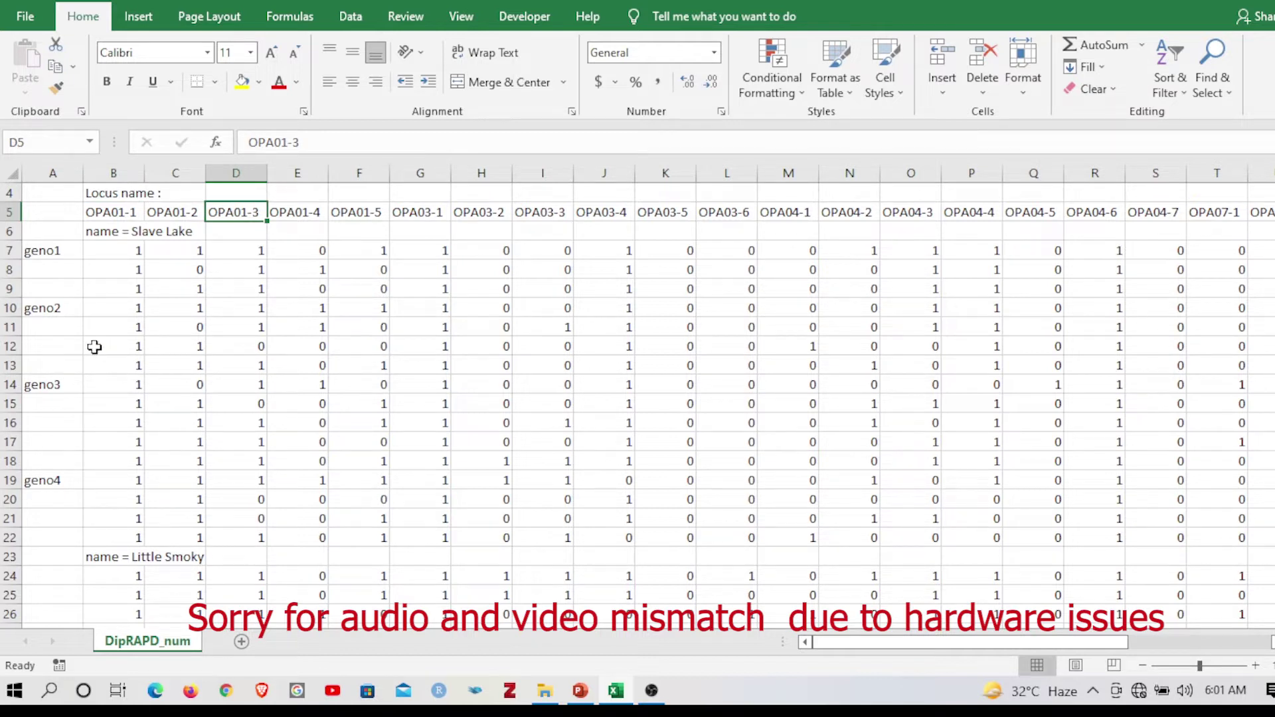
{"action": "left_click", "coordinate": [46, 174]}
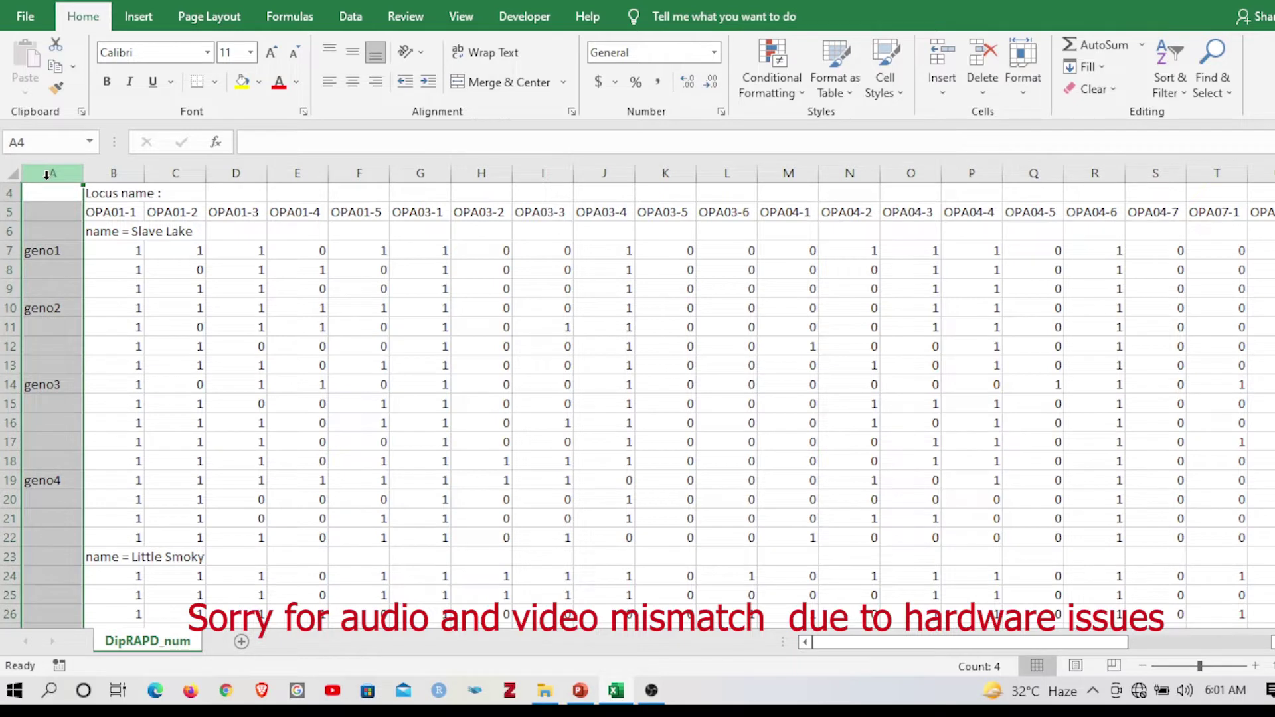
Step: Clear column A, enter geno1 and geno2 in A7:A8, and fill the series down to A22
{"action": "key", "text": "Delete"}
{"action": "left_click", "coordinate": [135, 351]}
{"action": "left_click", "coordinate": [50, 252]}
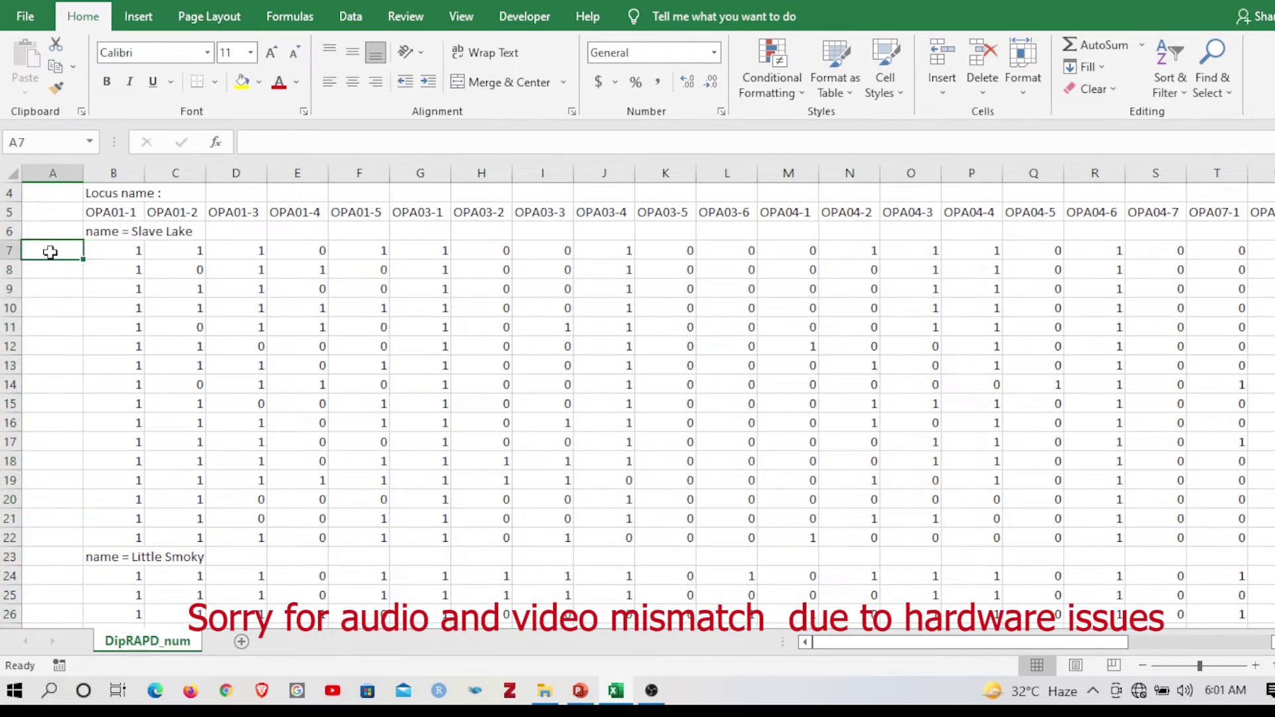
{"action": "type", "text": "gen"}
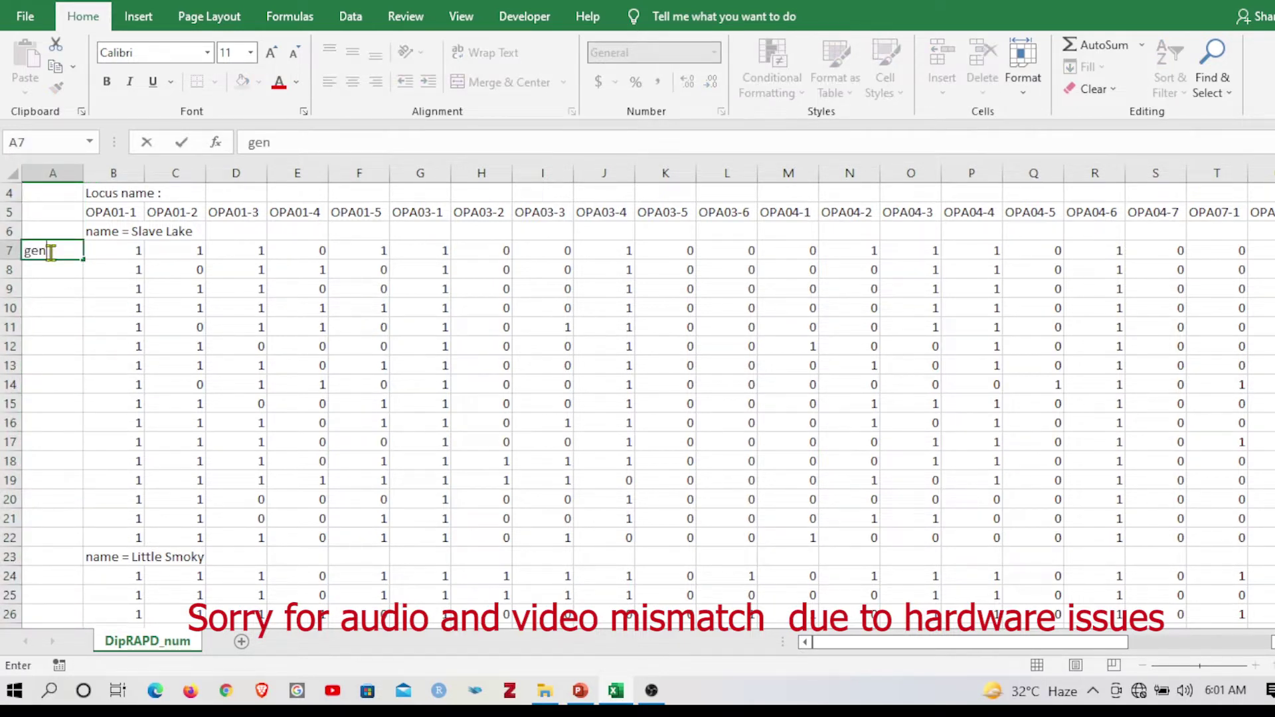
{"action": "type", "text": "o1"}
{"action": "key", "text": "Return"}
{"action": "type", "text": "geno2"}
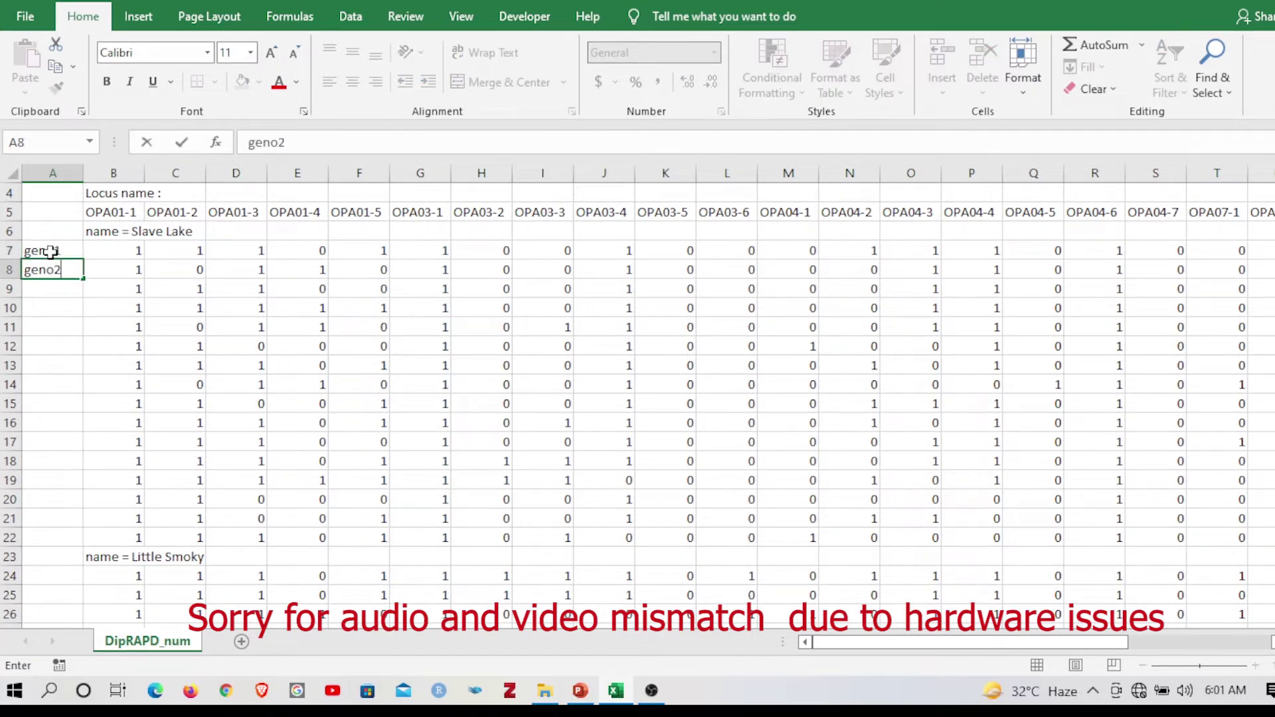
{"action": "key", "text": "Return"}
{"action": "left_click_drag", "start_coordinate": [50, 252], "coordinate": [83, 542]}
{"action": "left_click", "coordinate": [217, 499]}
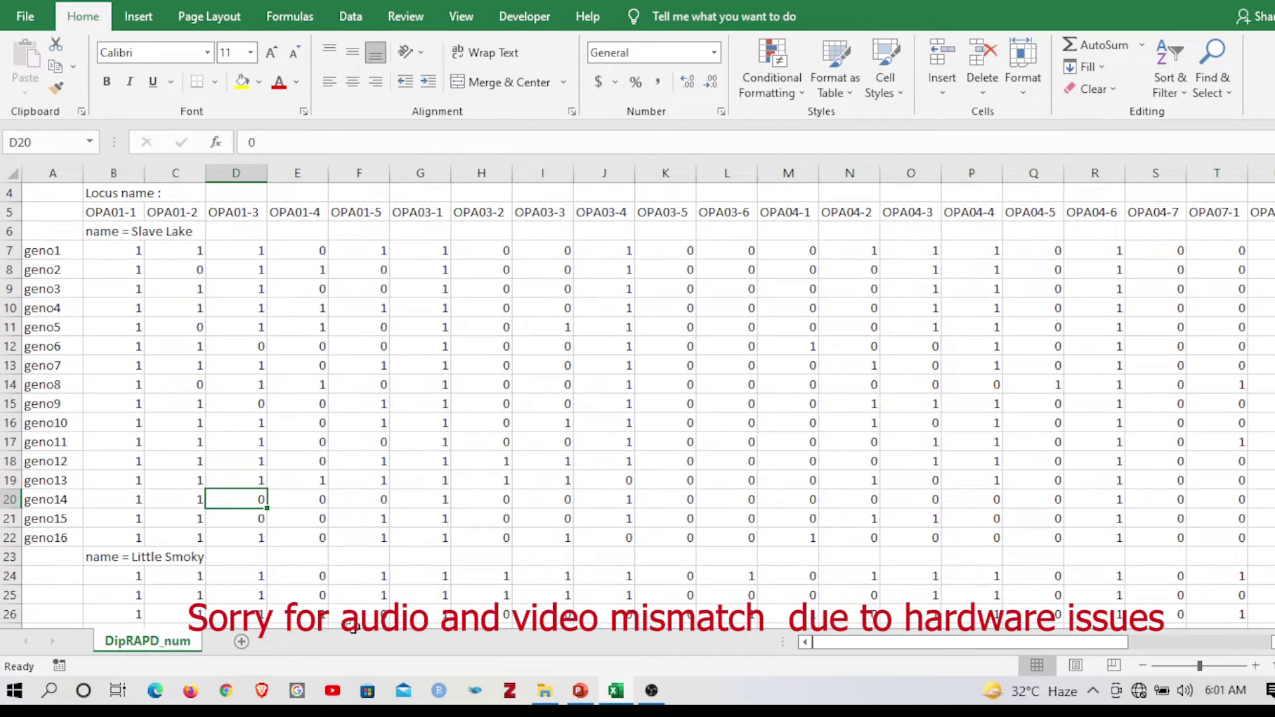
{"action": "scroll", "coordinate": [286, 364], "scroll_direction": "up", "scroll_amount": 1}
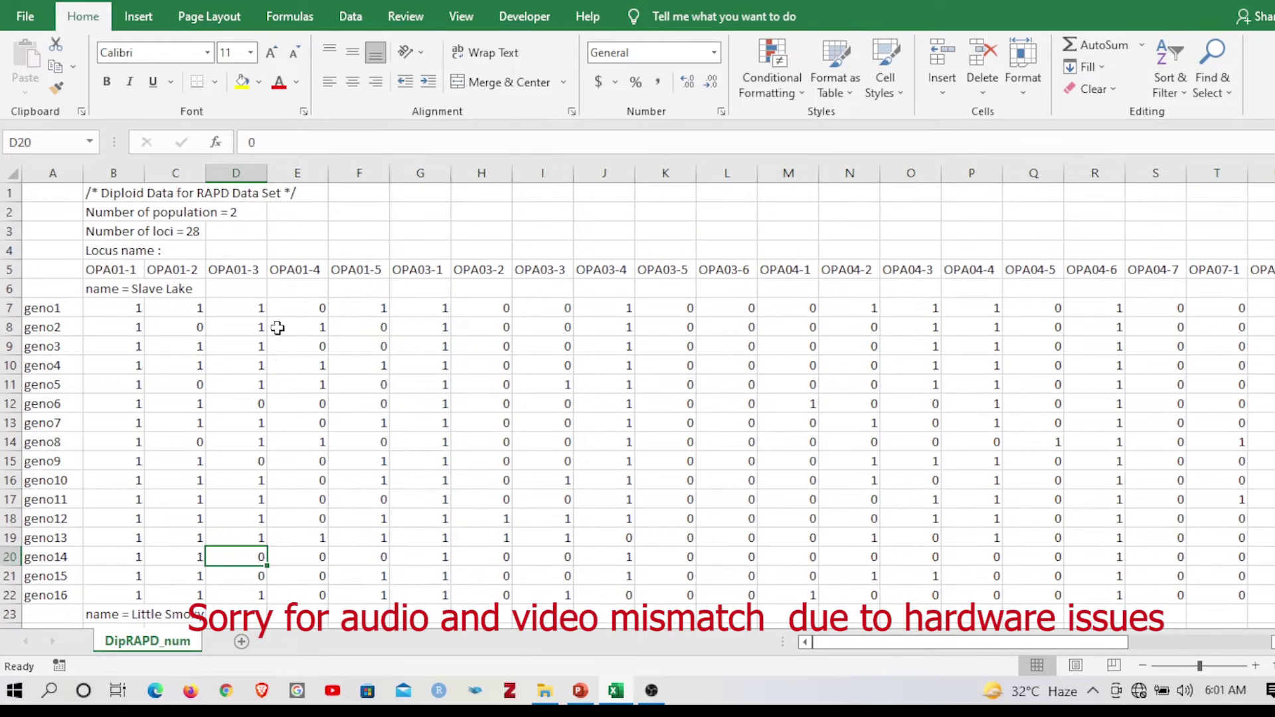
{"action": "left_click_drag", "start_coordinate": [110, 193], "coordinate": [100, 263]}
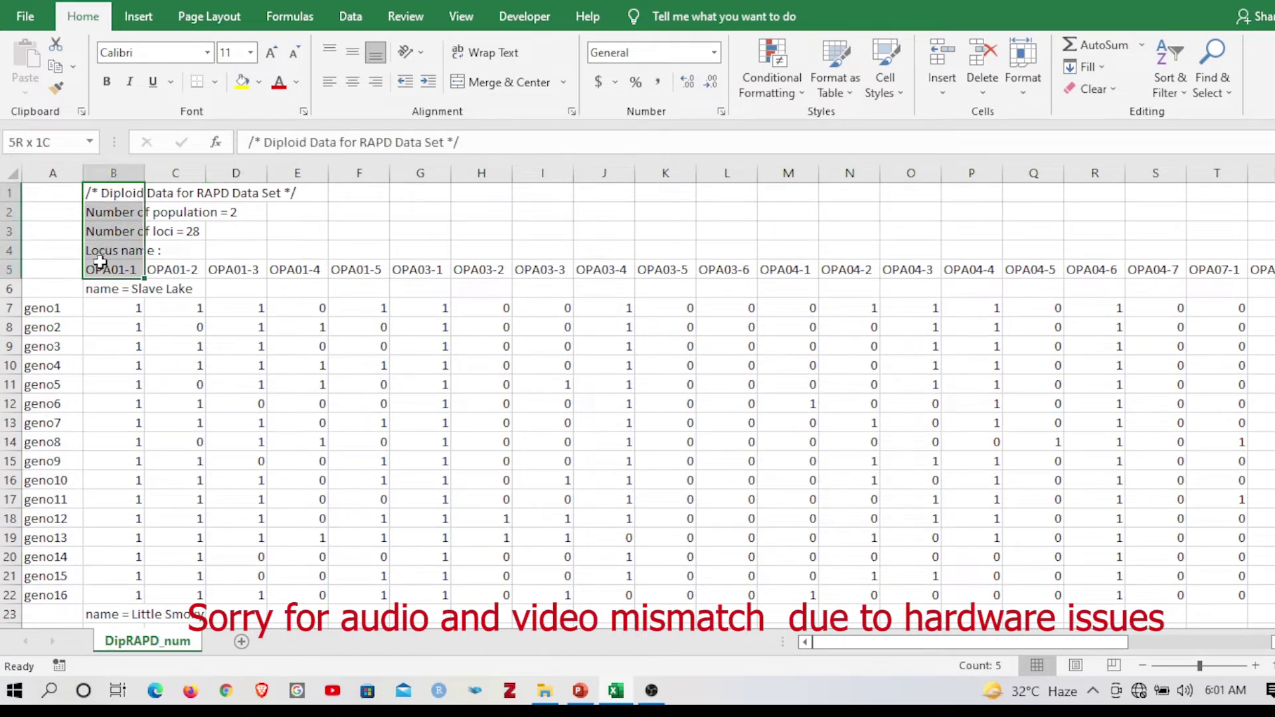
{"action": "left_click", "coordinate": [109, 194]}
{"action": "left_click", "coordinate": [111, 207]}
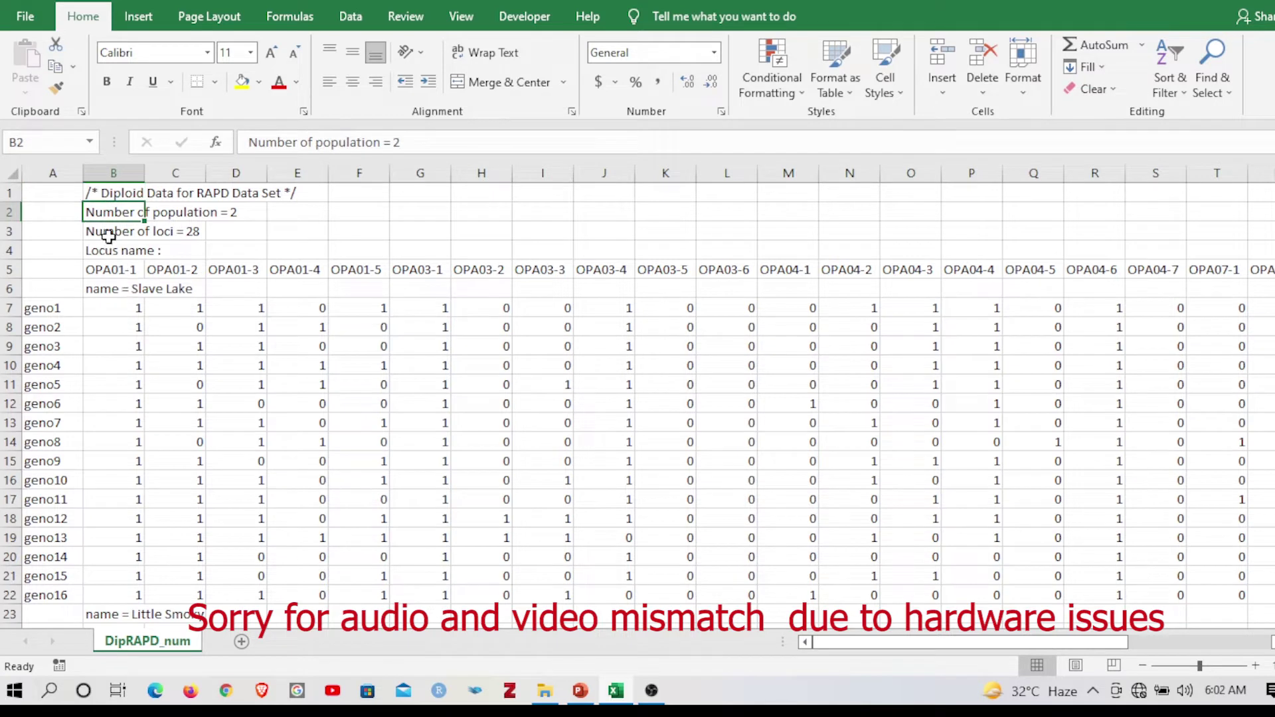
{"action": "left_click", "coordinate": [108, 234]}
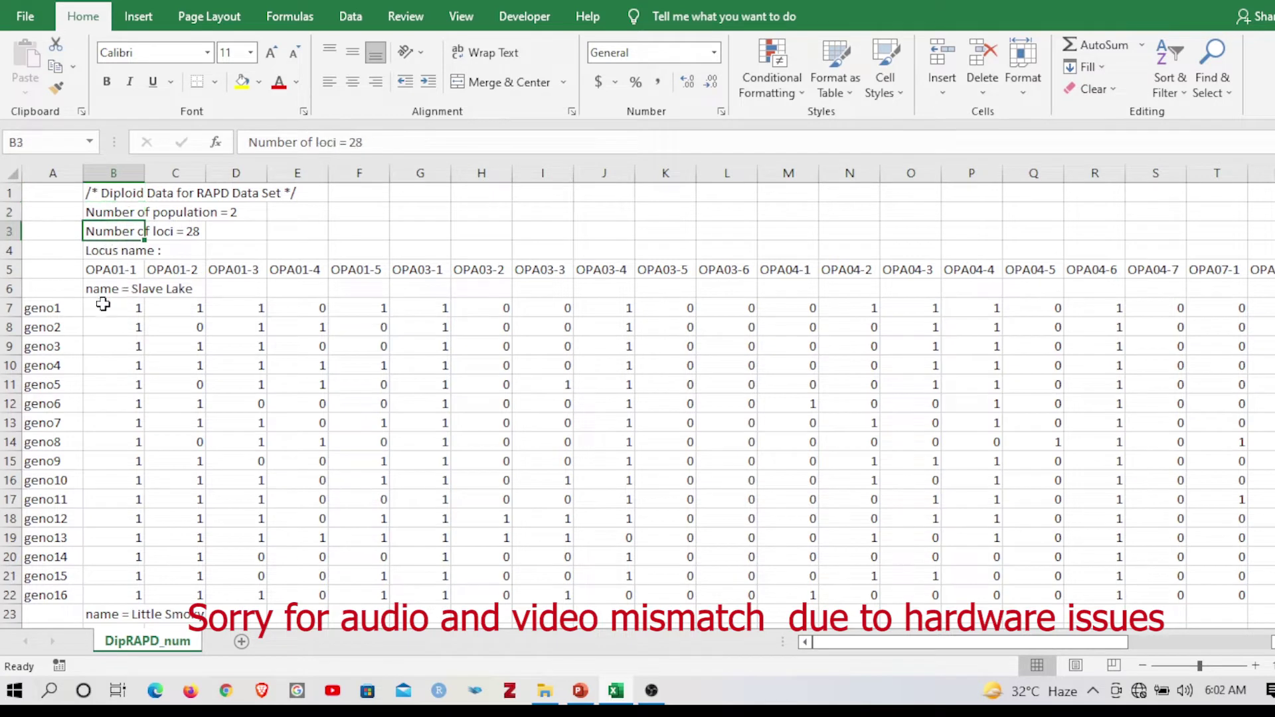
{"action": "left_click", "coordinate": [103, 252]}
{"action": "left_click", "coordinate": [101, 271]}
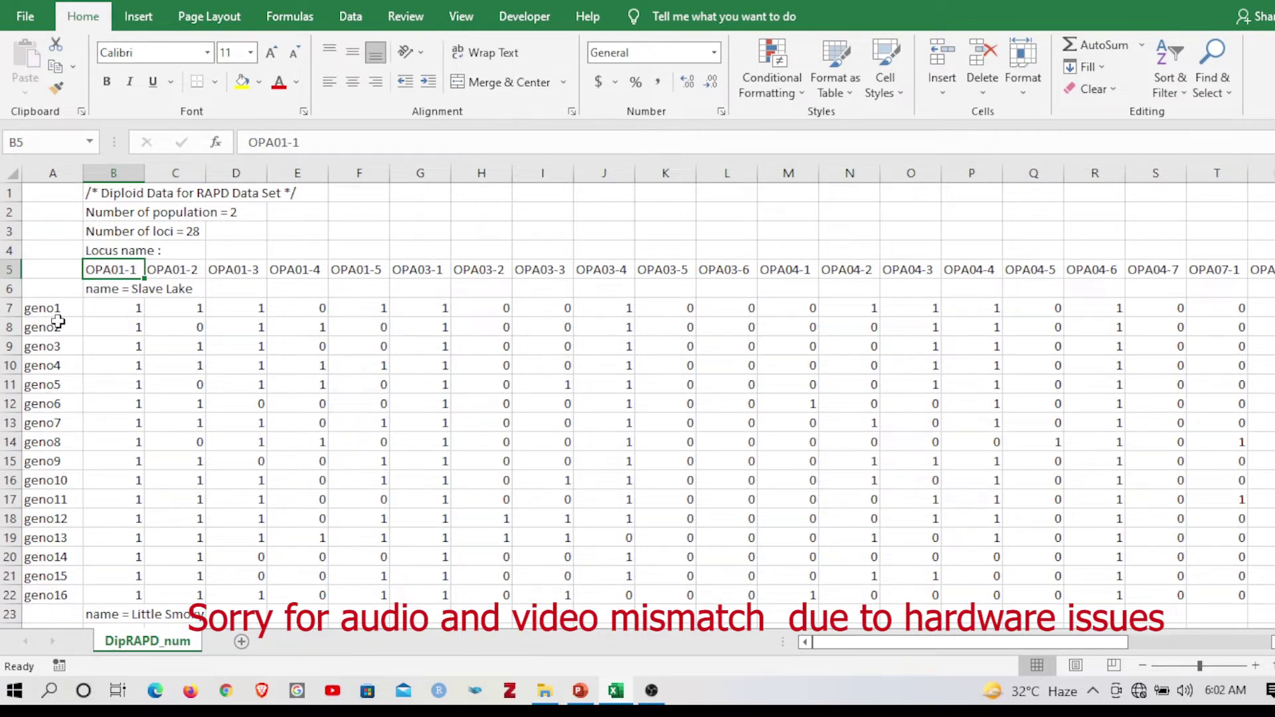
{"action": "left_click", "coordinate": [14, 307]}
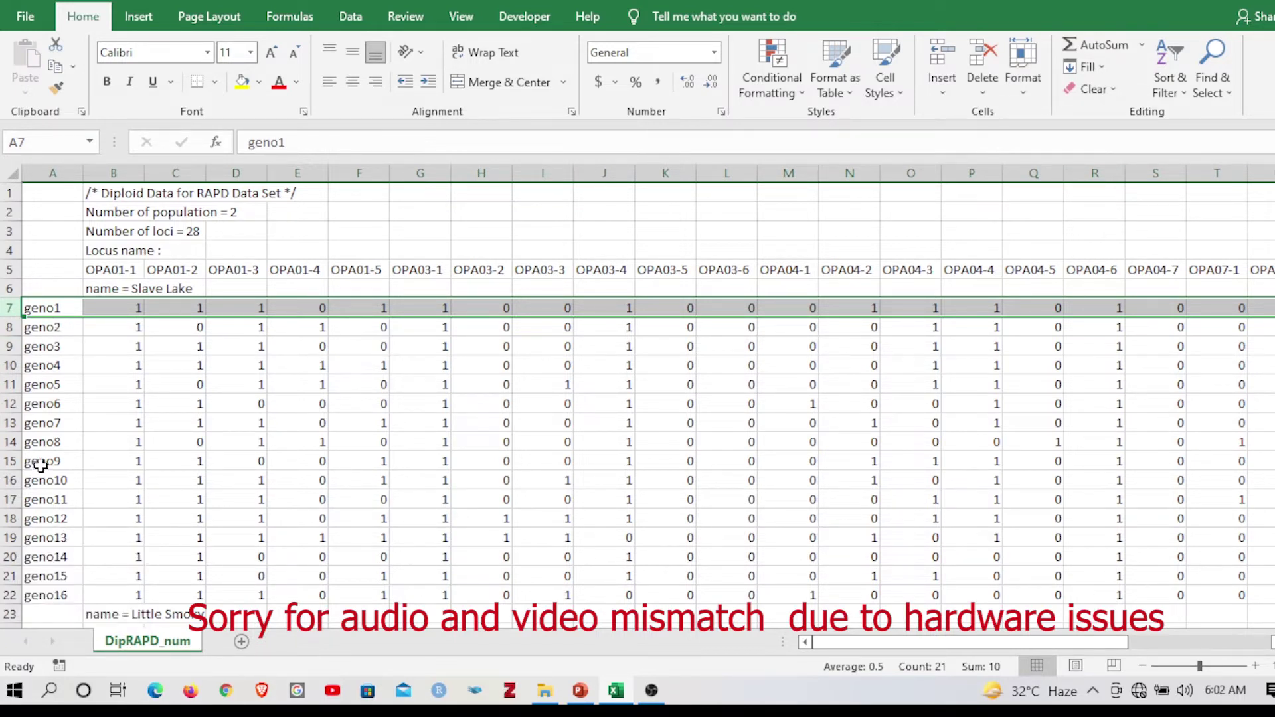
{"action": "scroll", "coordinate": [62, 447], "scroll_direction": "down", "scroll_amount": 2}
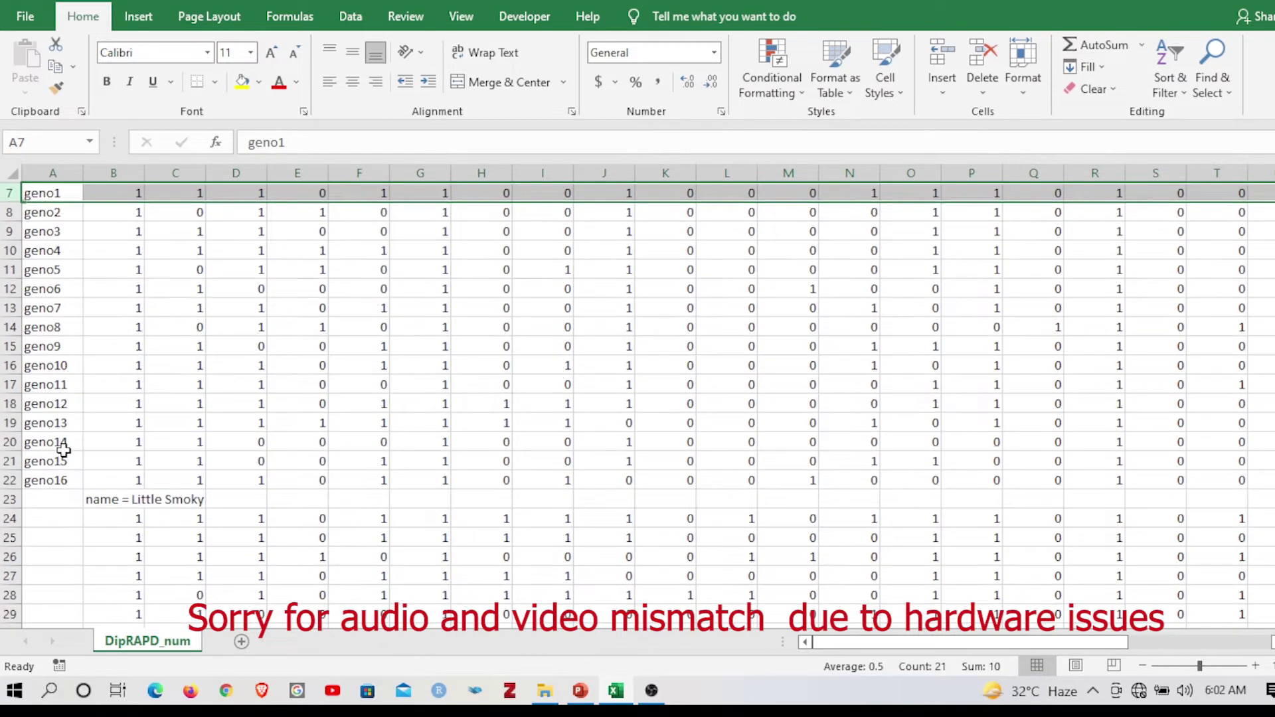
{"action": "scroll", "coordinate": [63, 418], "scroll_direction": "up", "scroll_amount": 2}
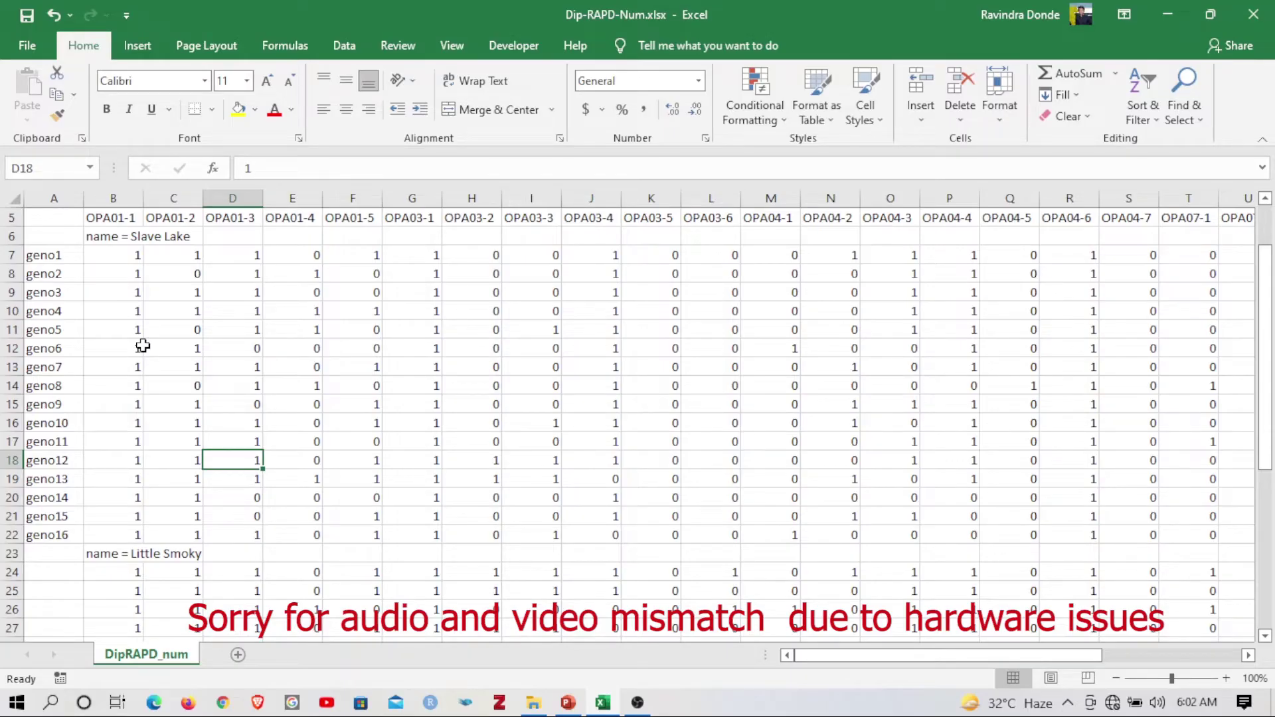
Step: Check the Slave Lake and Little Smoky headers, then delete the geno label column A
{"action": "left_click", "coordinate": [106, 552]}
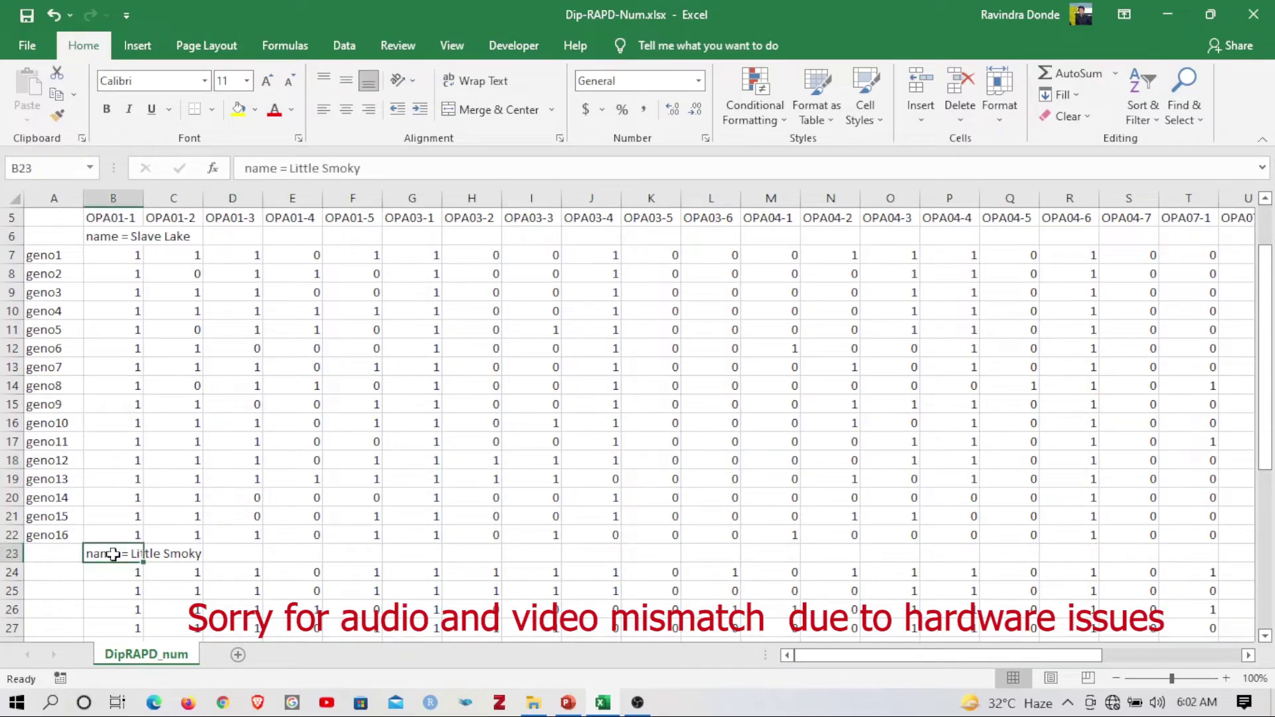
{"action": "left_click", "coordinate": [107, 238]}
{"action": "scroll", "coordinate": [108, 237], "scroll_direction": "up", "scroll_amount": 2}
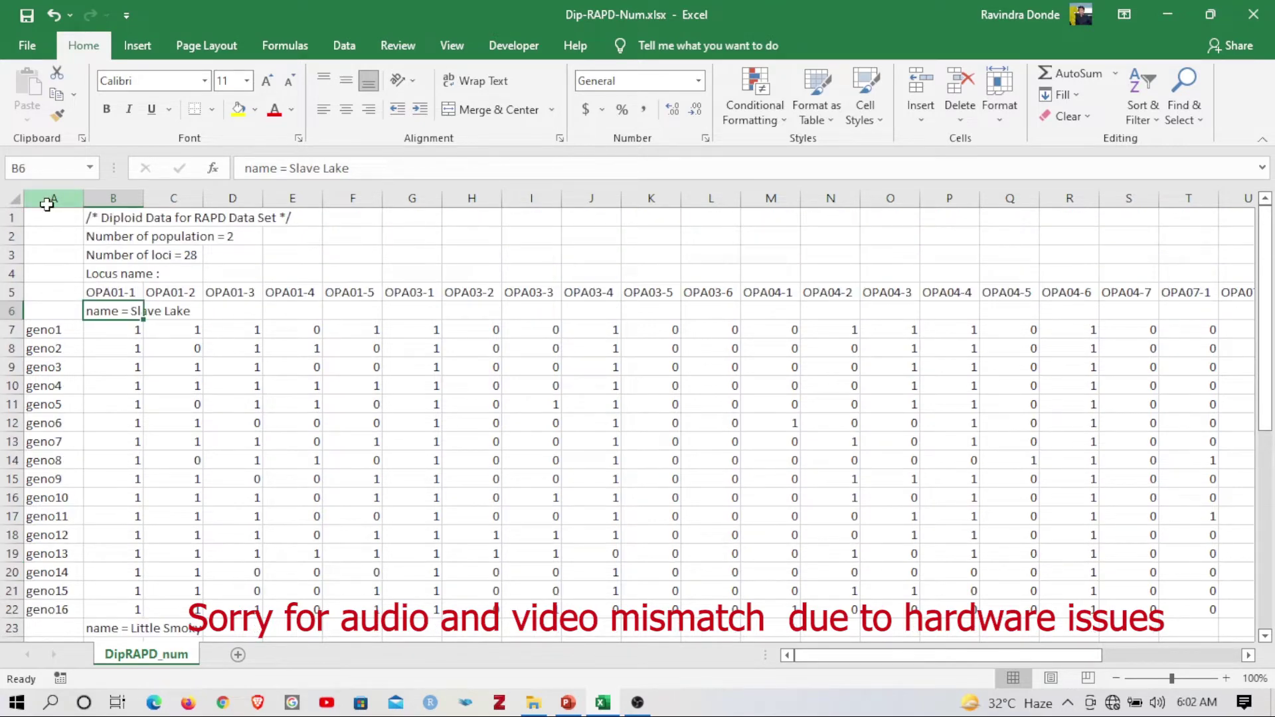
{"action": "right_click", "coordinate": [47, 199]}
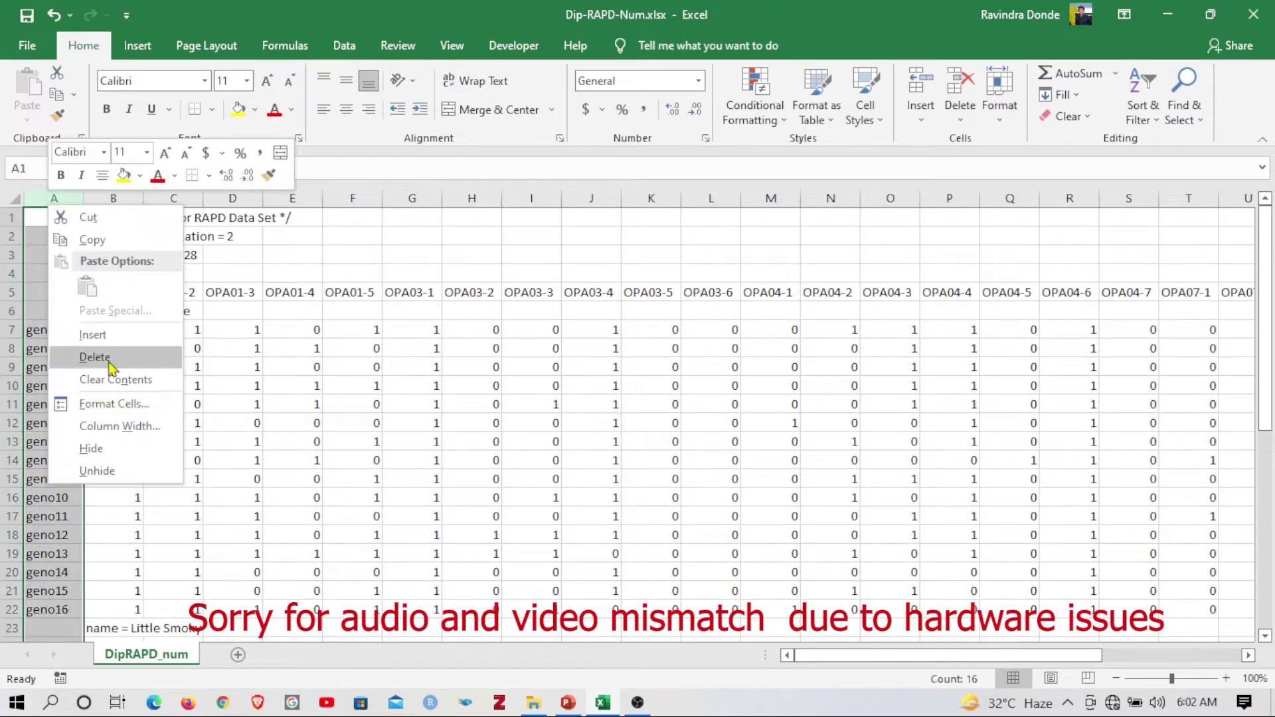
{"action": "key", "text": "Escape"}
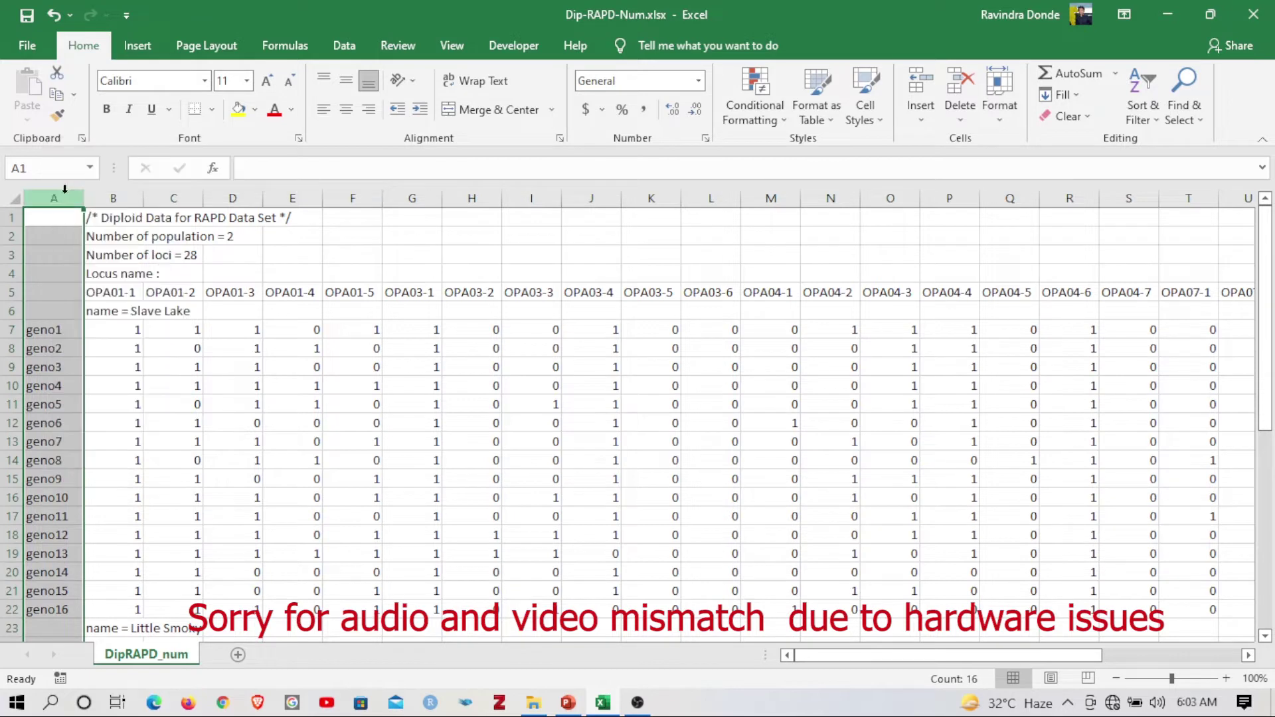
{"action": "right_click", "coordinate": [53, 192]}
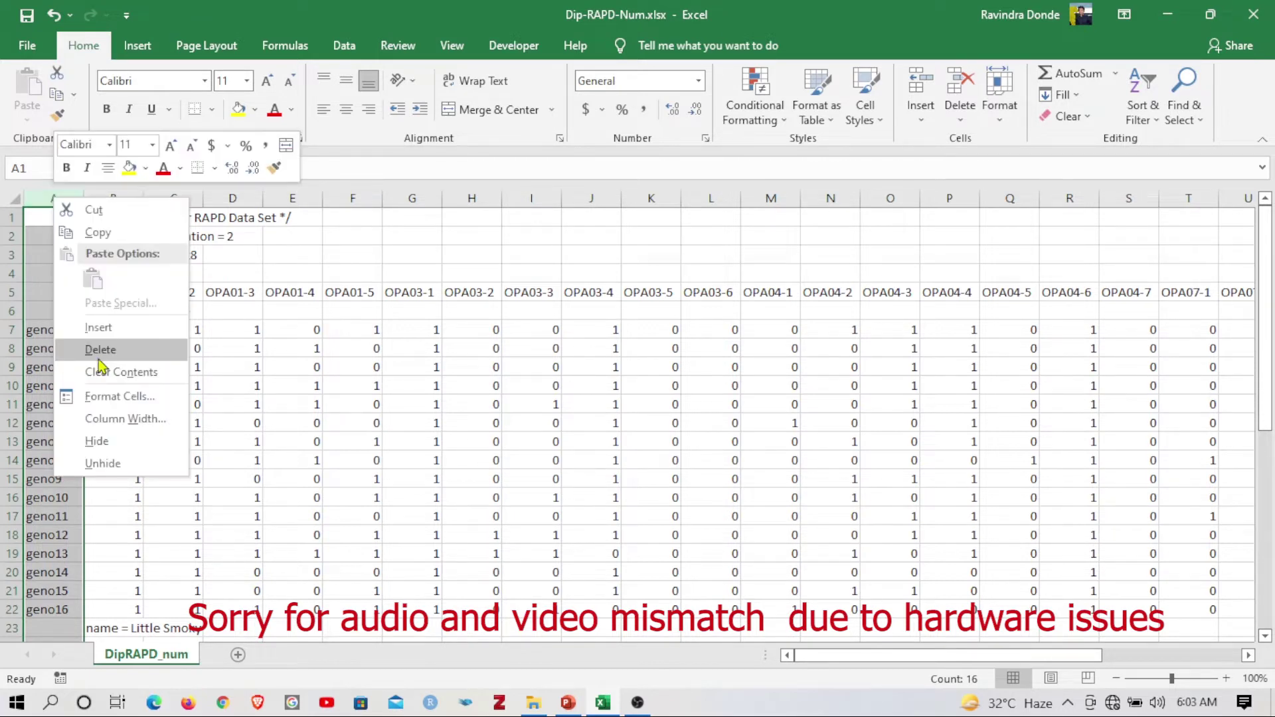
{"action": "left_click", "coordinate": [107, 345]}
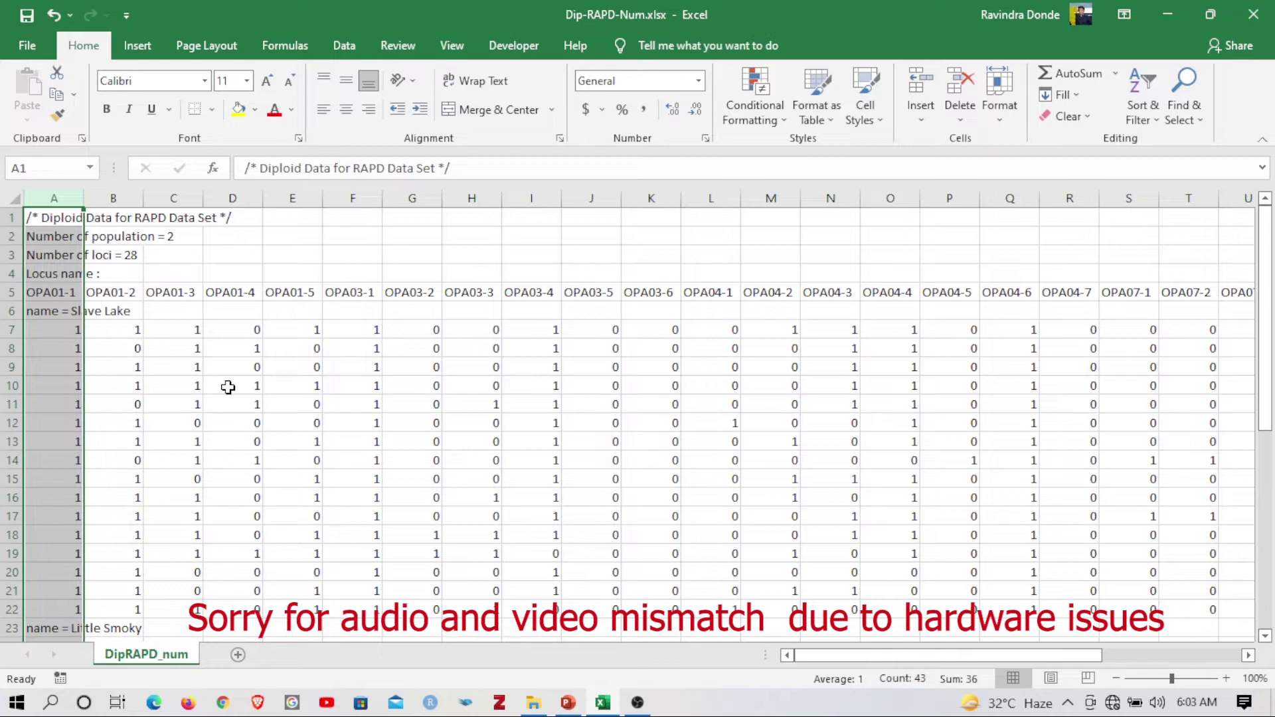
Step: Select the entire DipRAPD_num data range with Ctrl+A and copy it
{"action": "left_click", "coordinate": [243, 444]}
{"action": "left_click", "coordinate": [130, 364]}
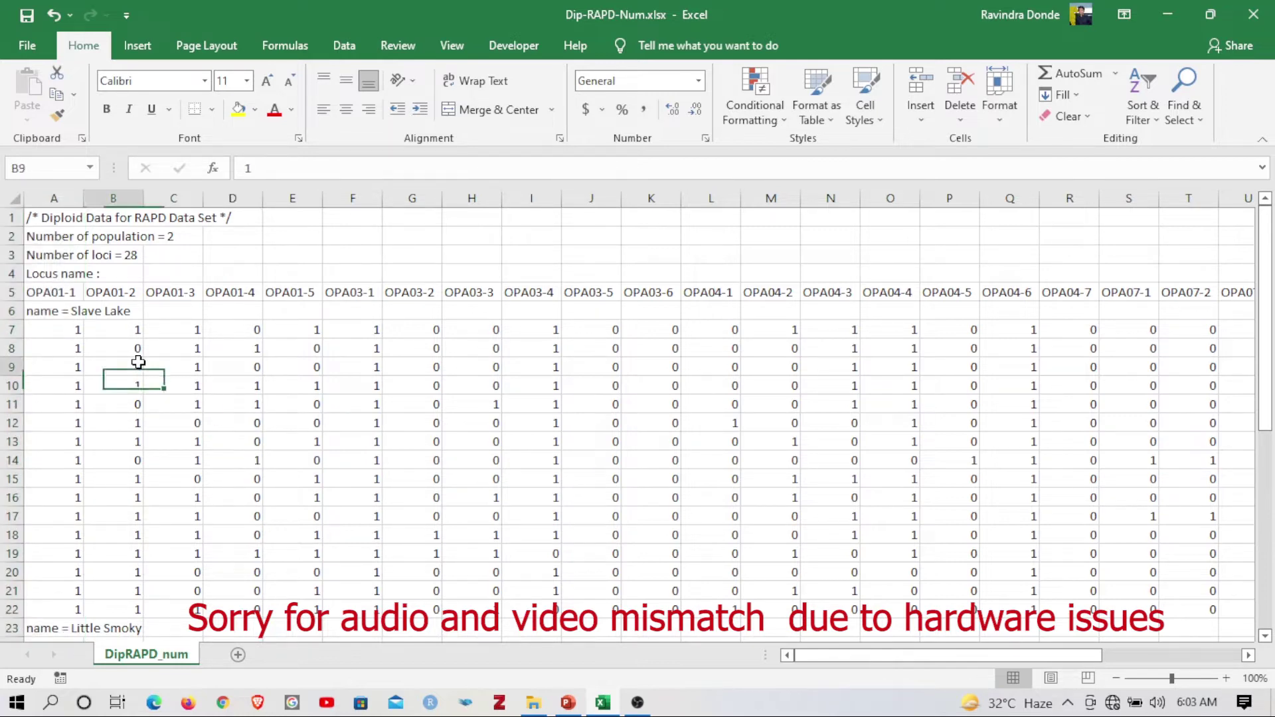
{"action": "key", "text": "ctrl+a"}
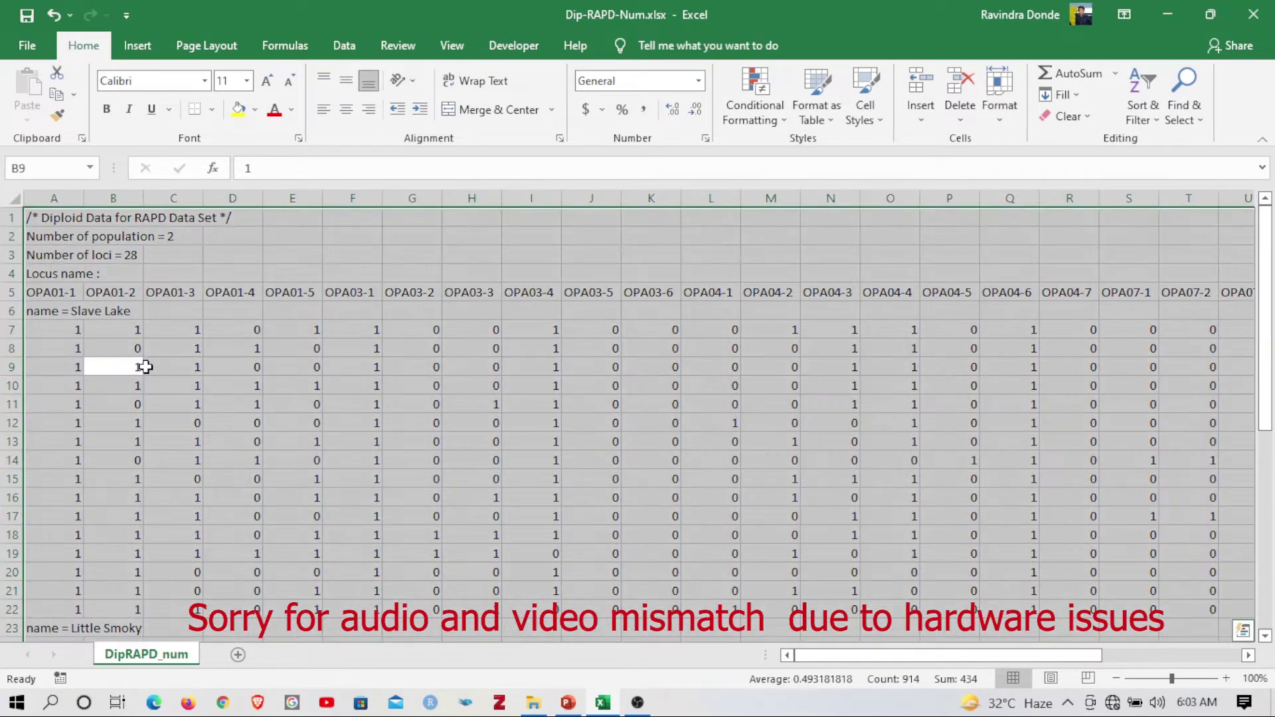
{"action": "scroll", "coordinate": [247, 383], "scroll_direction": "down", "scroll_amount": 9}
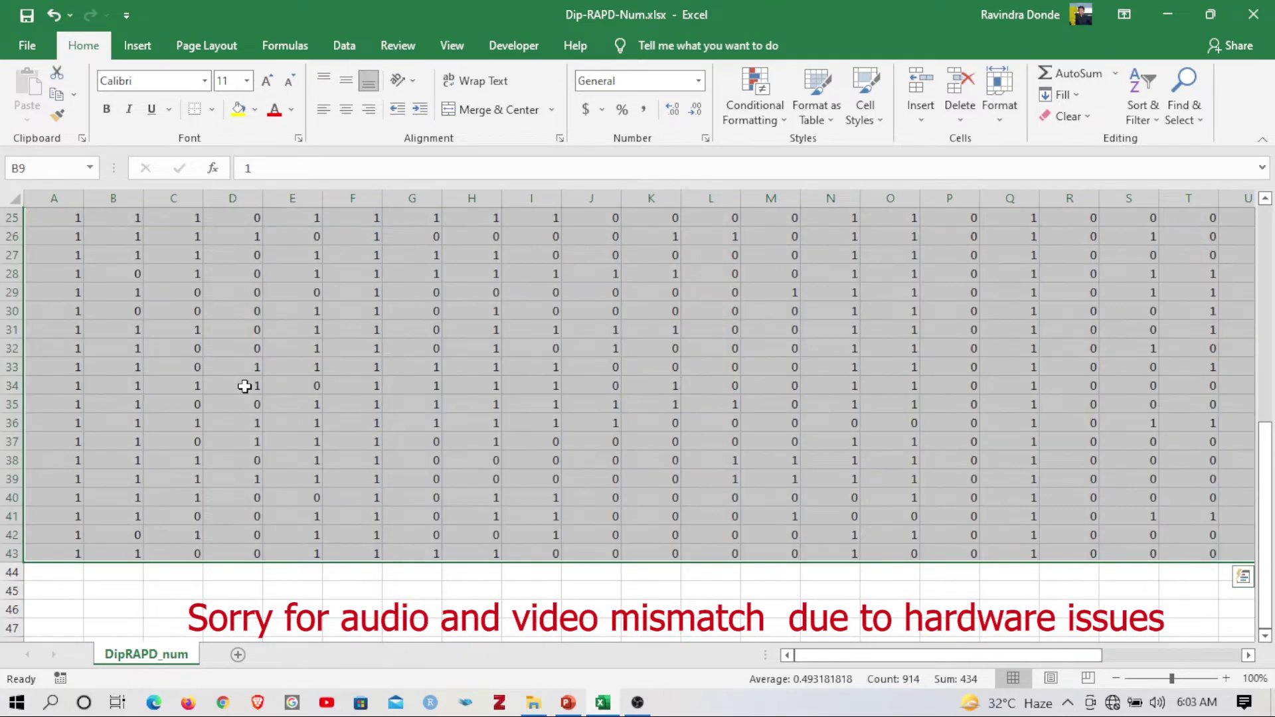
{"action": "scroll", "coordinate": [248, 384], "scroll_direction": "up", "scroll_amount": 8}
{"action": "key", "text": "ctrl+c"}
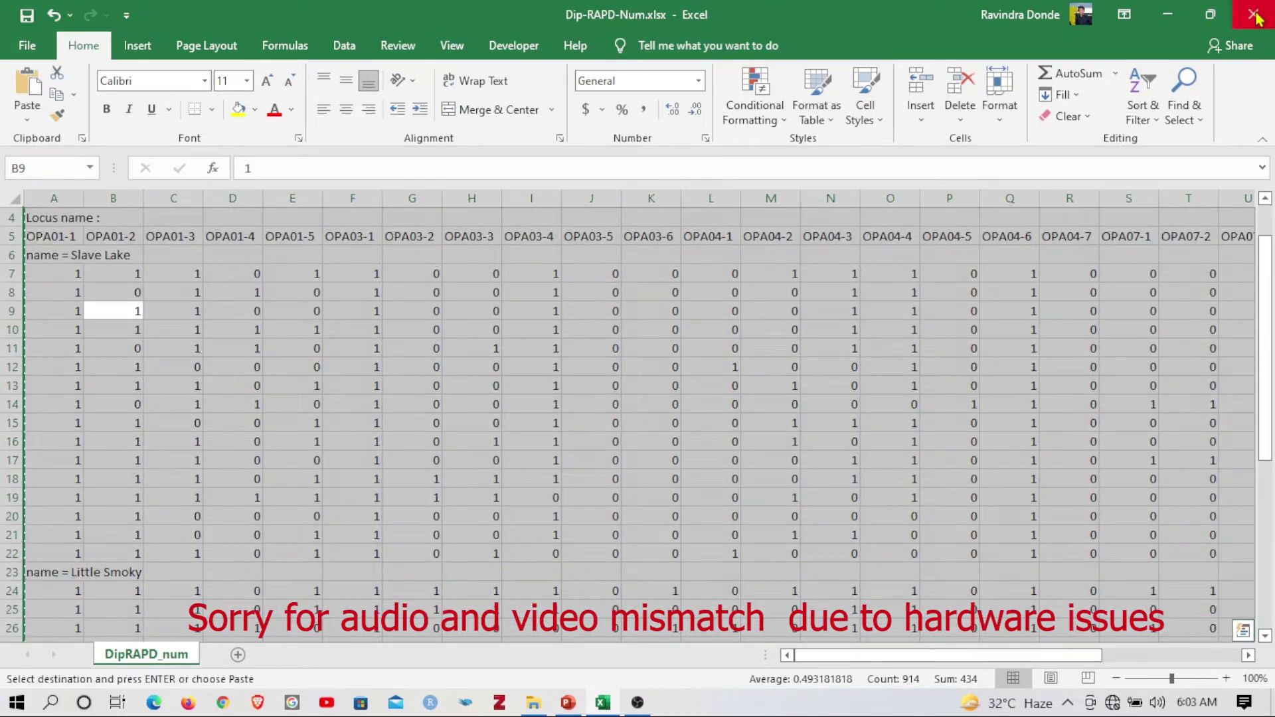
Step: Paste the copied RAPD data into PopGene's empty document
{"action": "left_click", "coordinate": [1174, 25]}
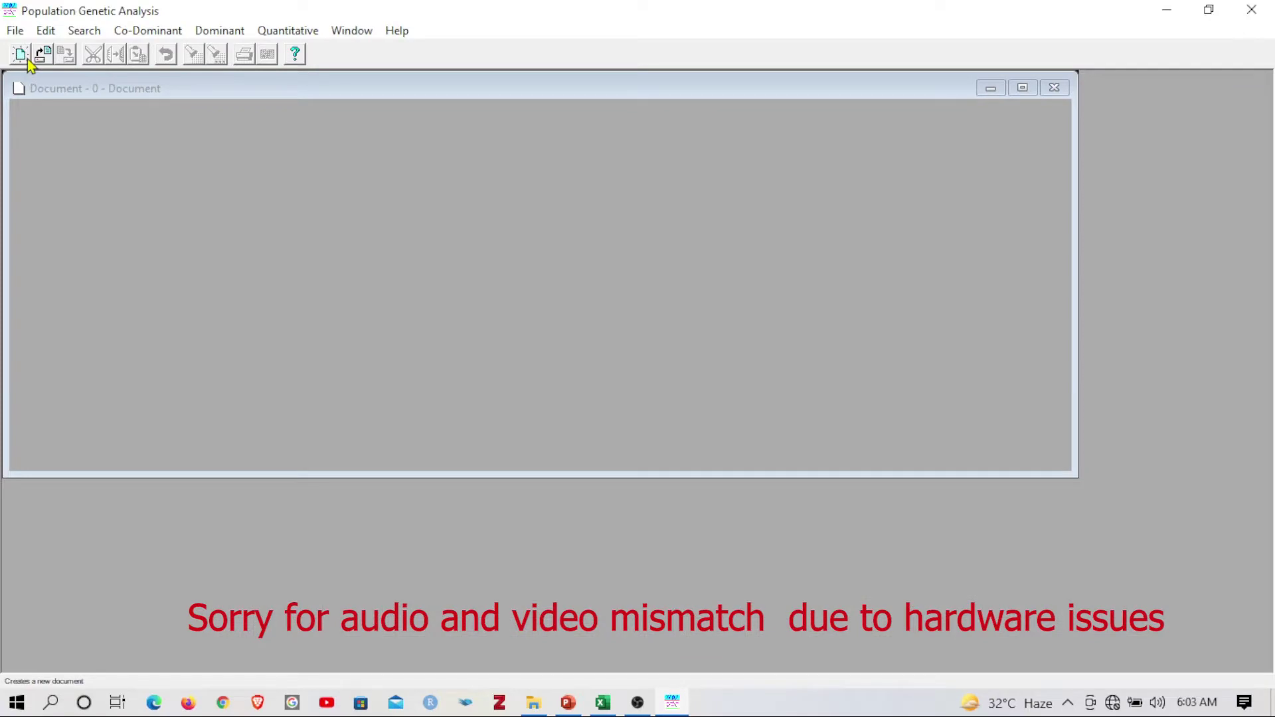
{"action": "key", "text": "ctrl+v"}
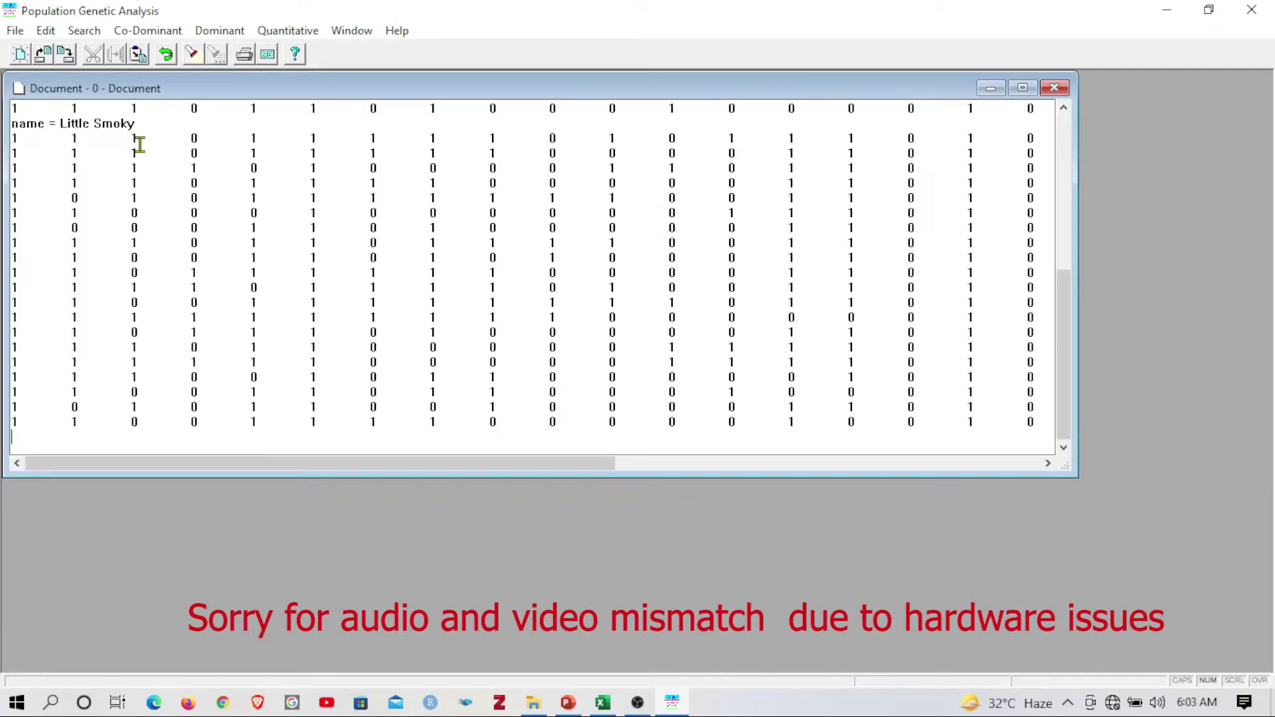
{"action": "scroll", "coordinate": [140, 145], "scroll_direction": "up", "scroll_amount": 7}
Step: Save to drive e:, browsing through POPGENE 2022 into the 5_Popgene Dominant Diploid folder
{"action": "left_click", "coordinate": [16, 33]}
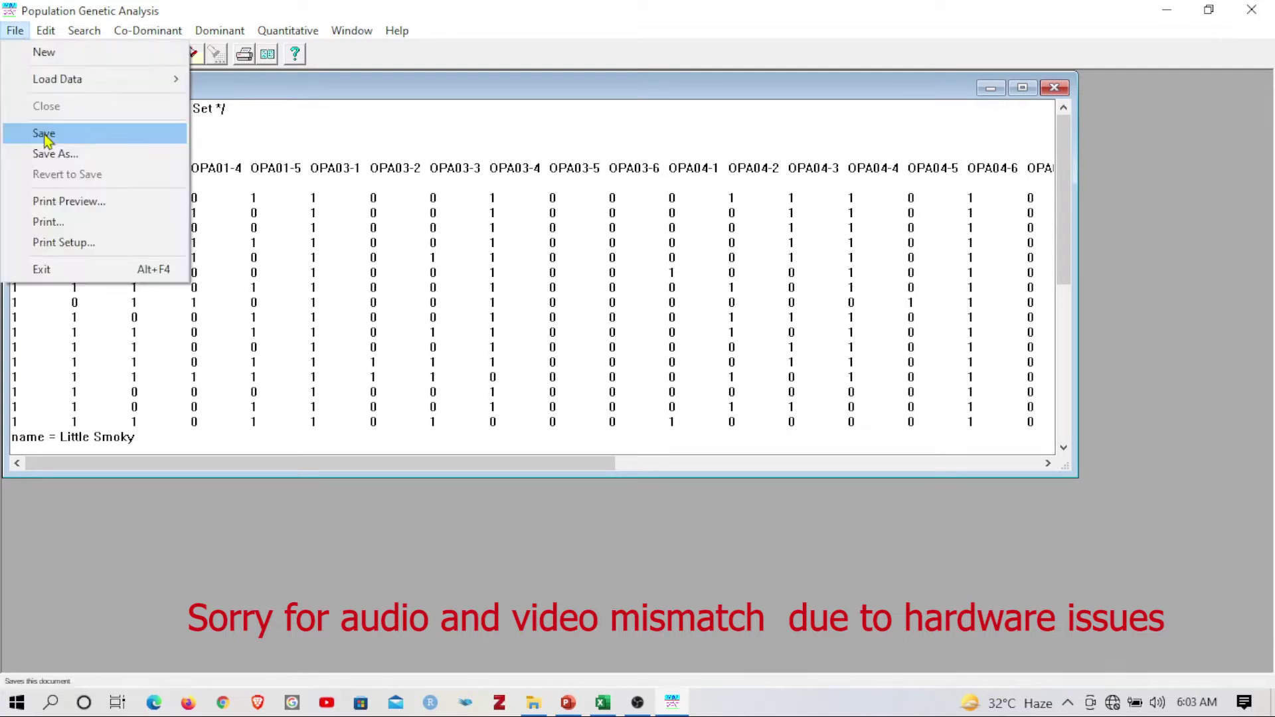
{"action": "left_click", "coordinate": [44, 134]}
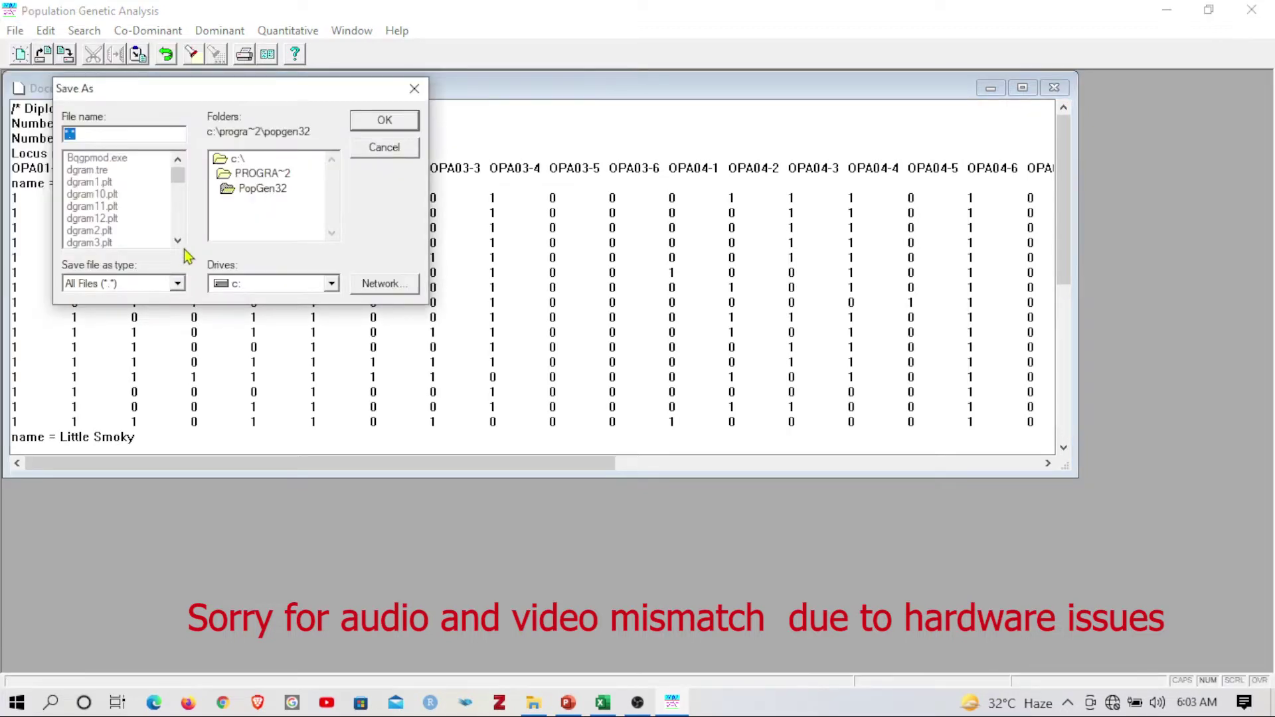
{"action": "left_click", "coordinate": [273, 290]}
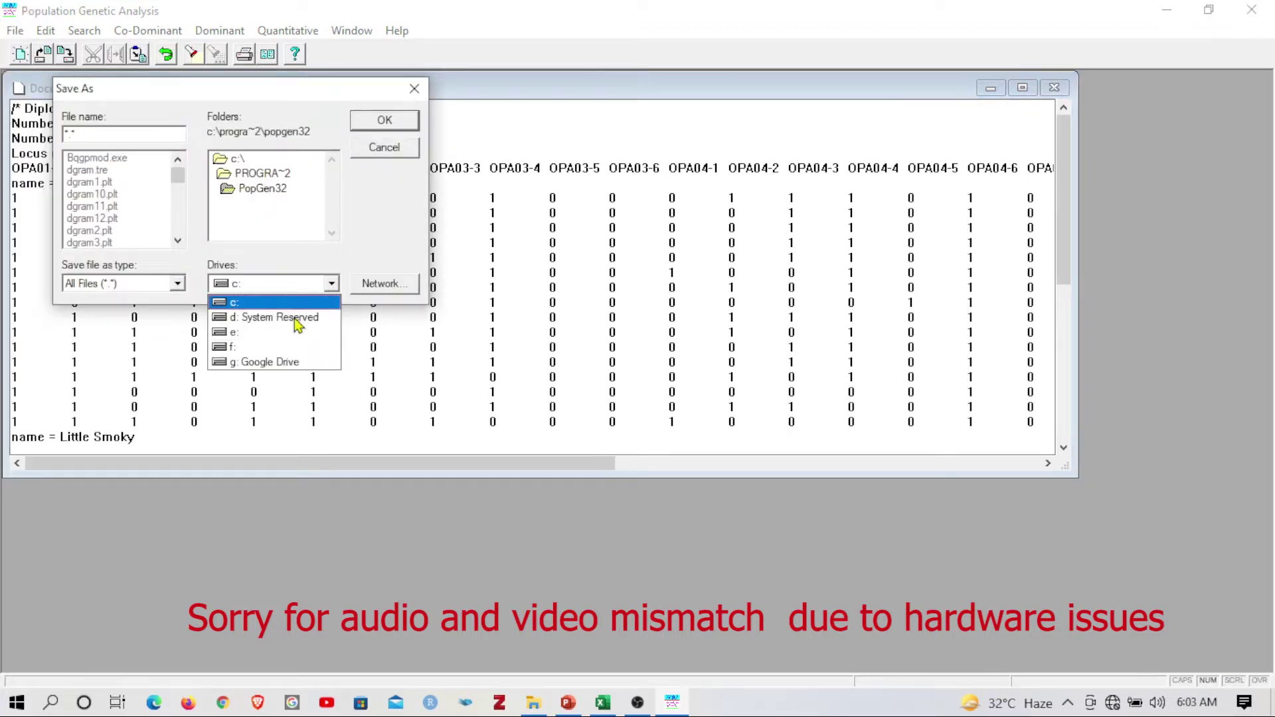
{"action": "left_click", "coordinate": [262, 329]}
{"action": "scroll", "coordinate": [272, 233], "scroll_direction": "down", "scroll_amount": 10}
{"action": "double_click", "coordinate": [278, 233]}
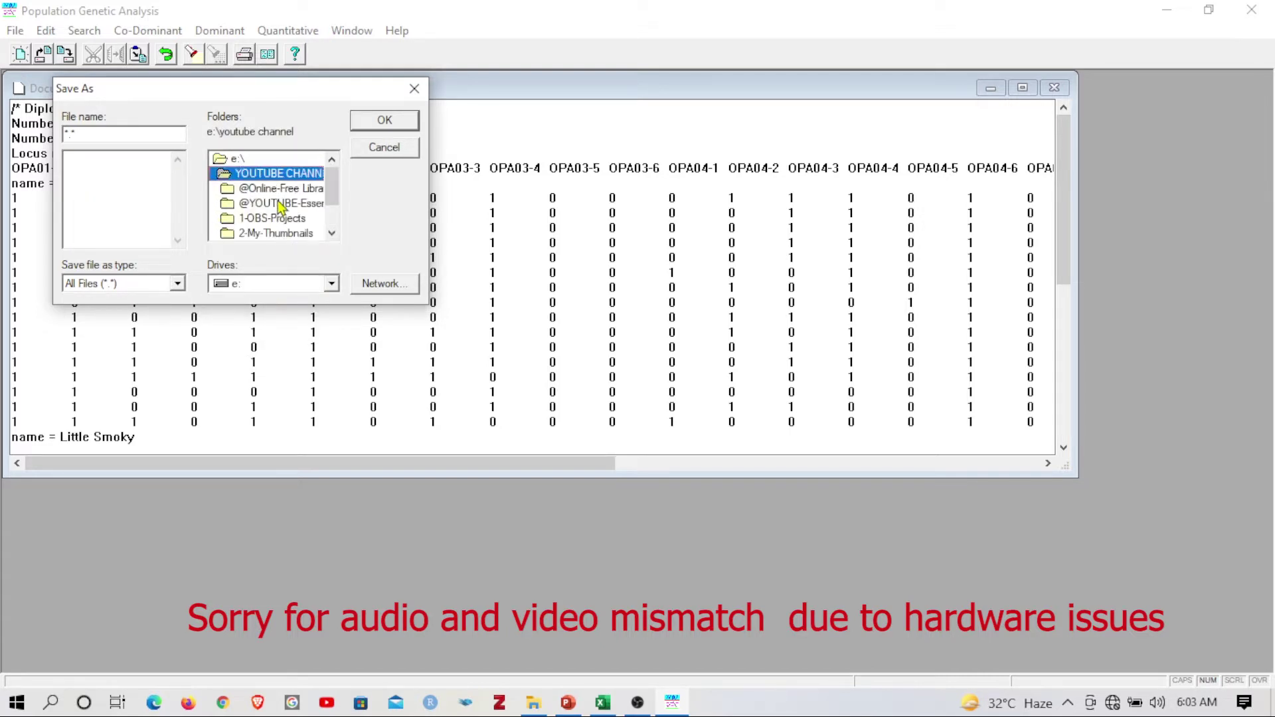
{"action": "double_click", "coordinate": [272, 219]}
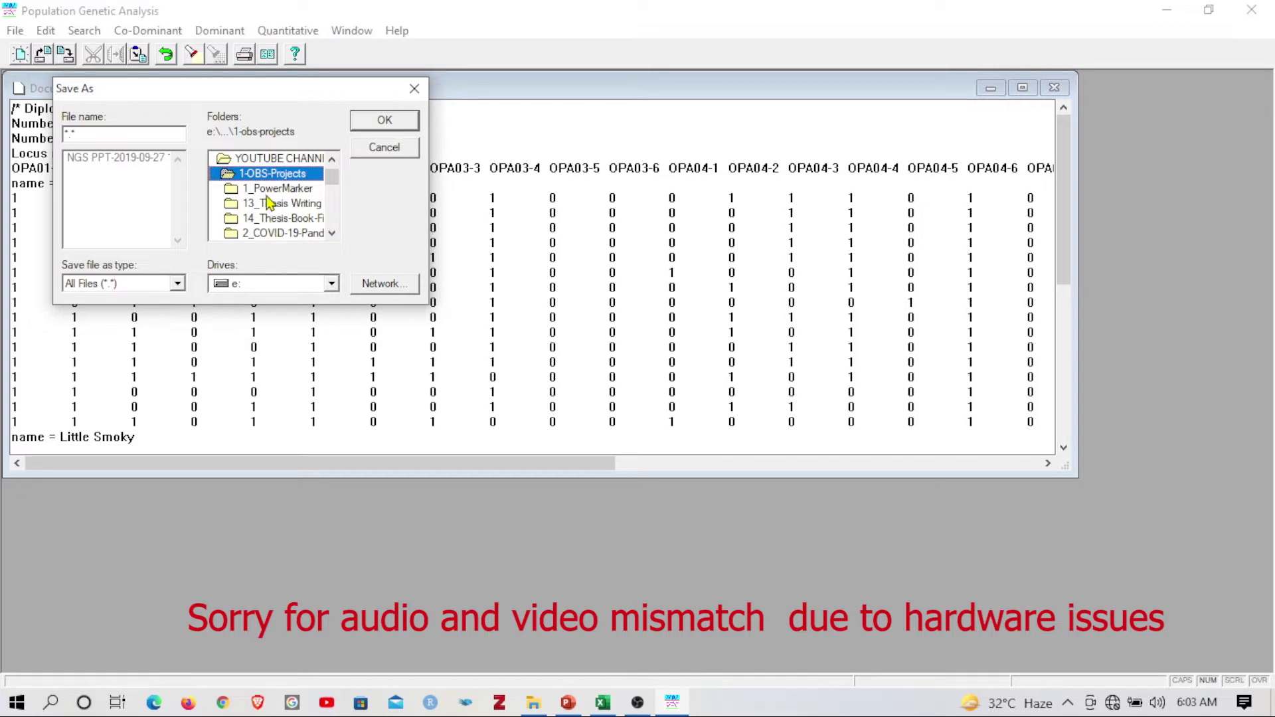
{"action": "scroll", "coordinate": [275, 210], "scroll_direction": "down", "scroll_amount": 4}
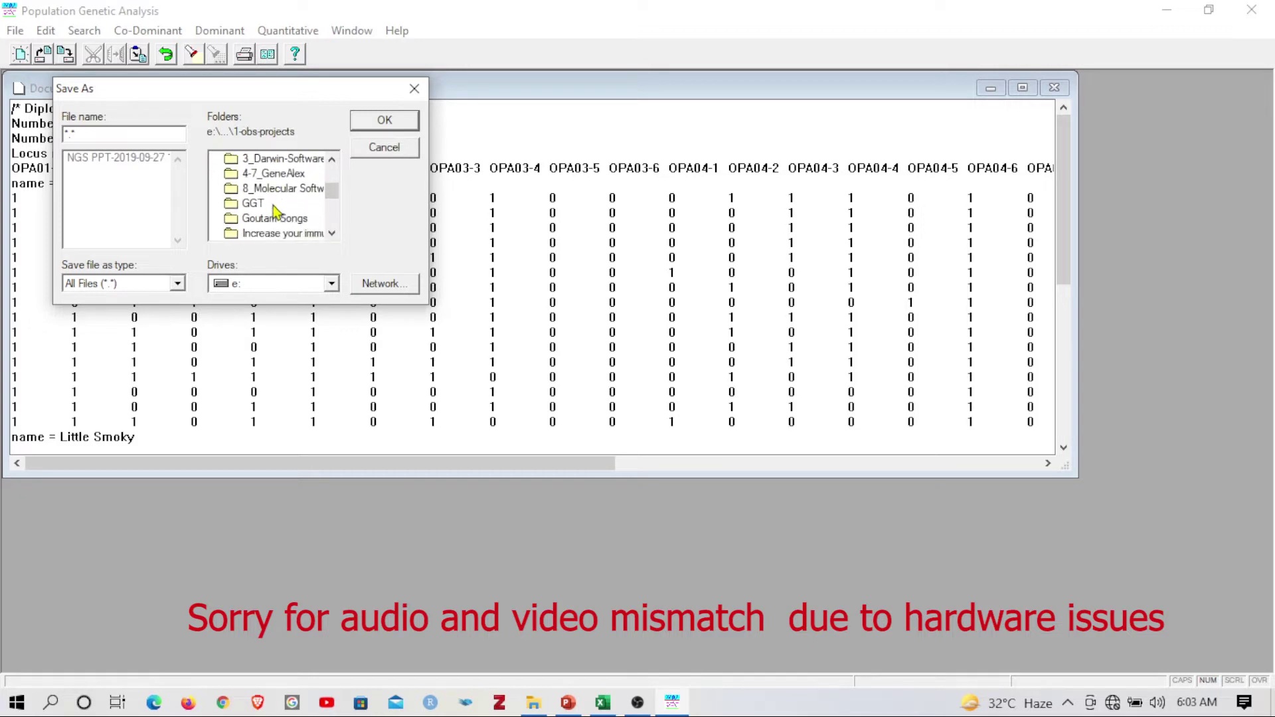
{"action": "scroll", "coordinate": [275, 212], "scroll_direction": "down", "scroll_amount": 2}
{"action": "double_click", "coordinate": [275, 175]}
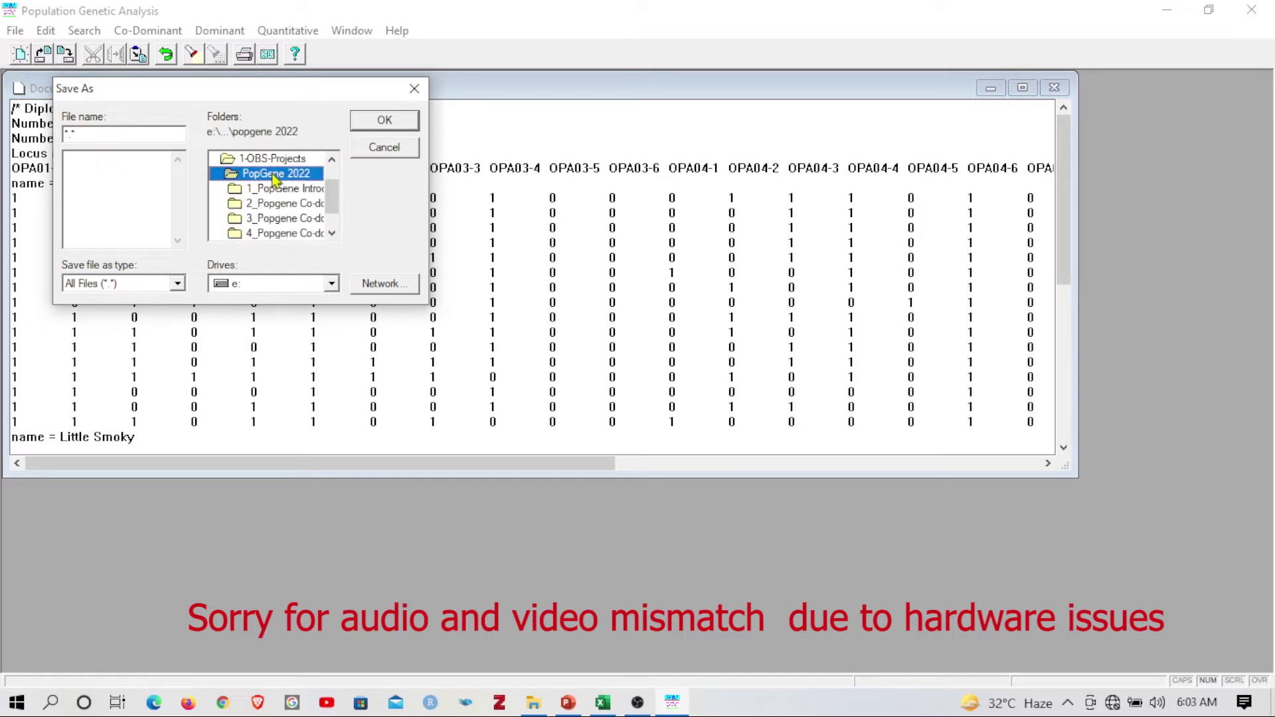
{"action": "scroll", "coordinate": [287, 223], "scroll_direction": "down", "scroll_amount": 1}
{"action": "left_click", "coordinate": [287, 221]}
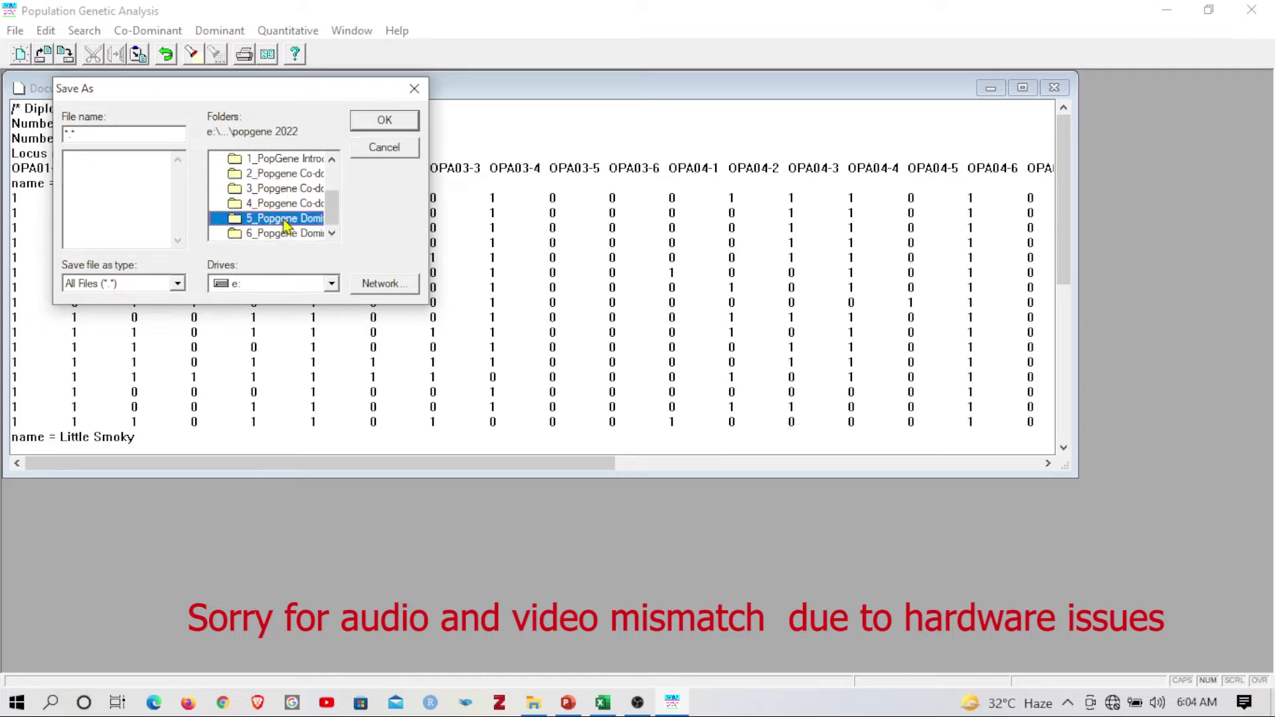
{"action": "left_click", "coordinate": [376, 123]}
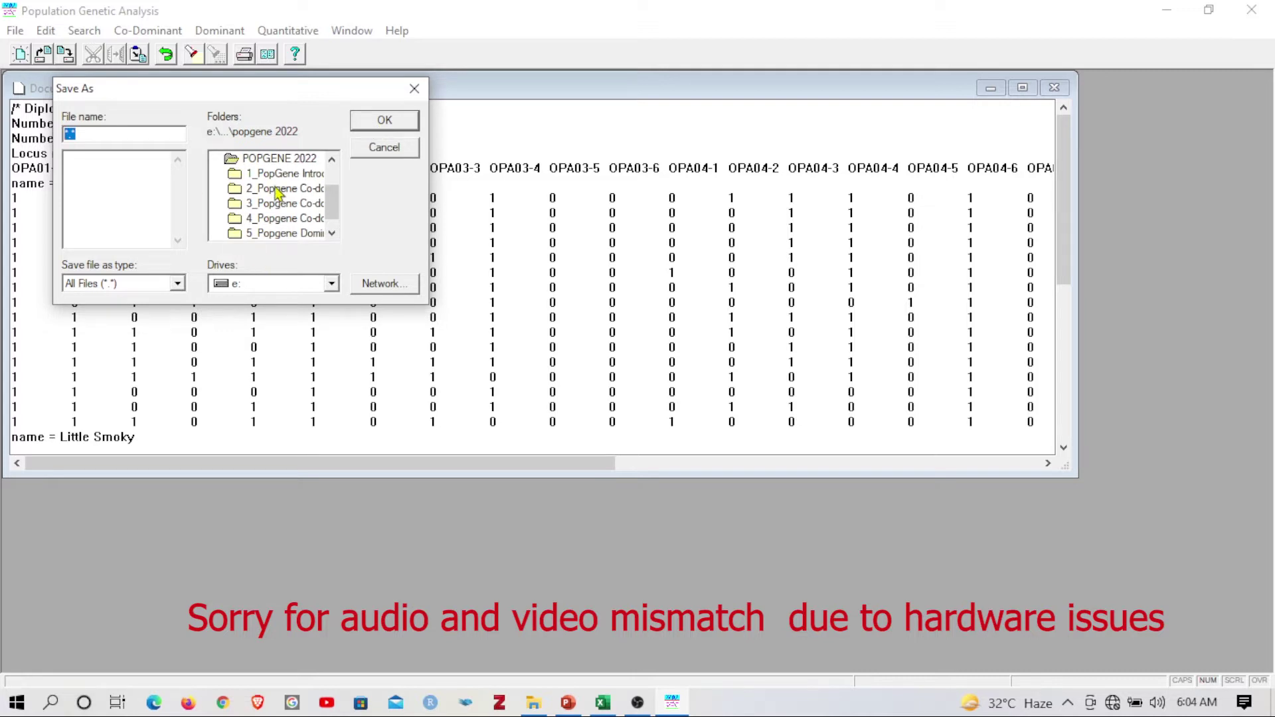
{"action": "scroll", "coordinate": [302, 202], "scroll_direction": "down", "scroll_amount": 1}
{"action": "left_click", "coordinate": [284, 219]}
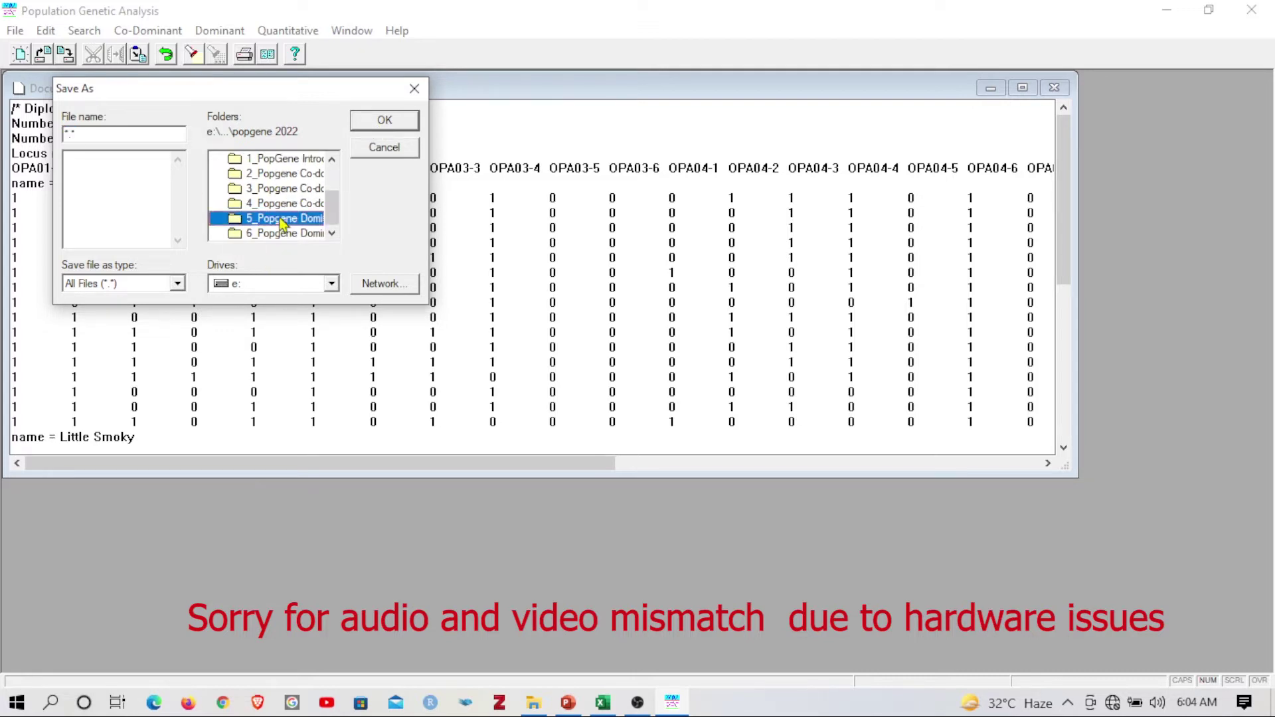
{"action": "left_click", "coordinate": [392, 126]}
Step: Name the file DomiDipRAPD and save it
{"action": "left_click", "coordinate": [106, 135]}
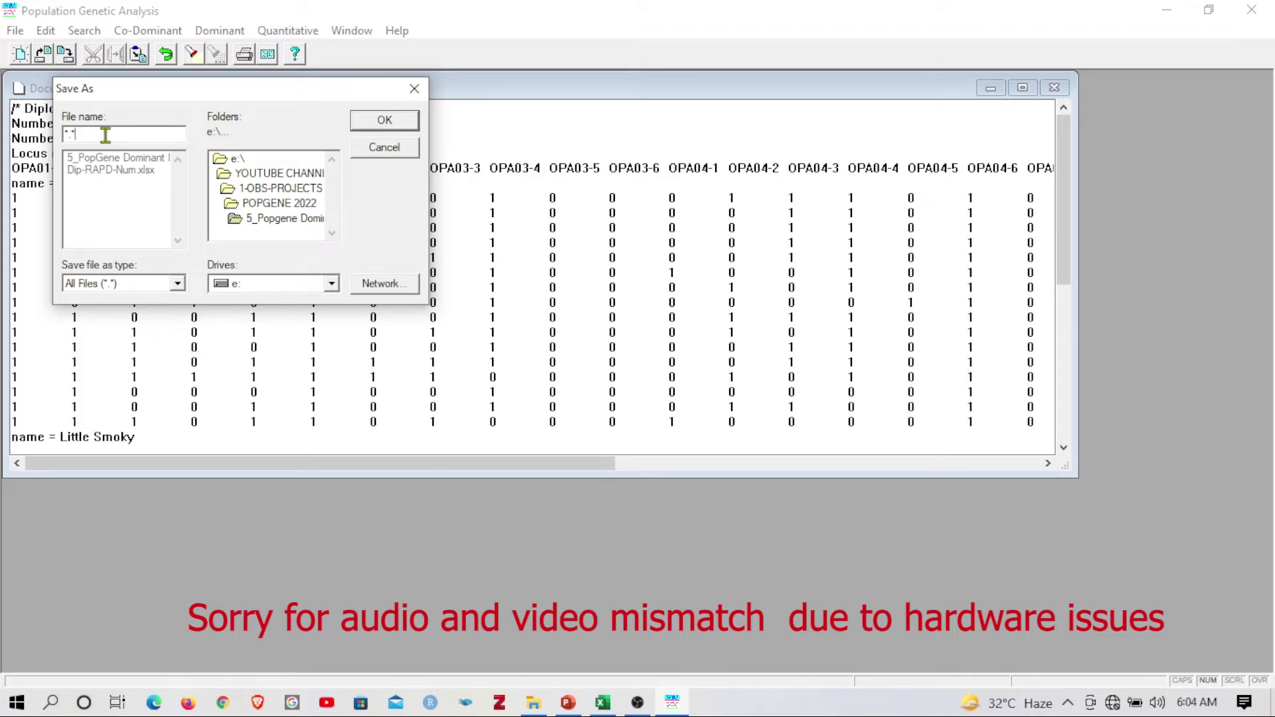
{"action": "type", "text": "Do"}
{"action": "key", "text": "BackSpace"}
{"action": "key", "text": "BackSpace"}
{"action": "key", "text": "BackSpace"}
{"action": "key", "text": "BackSpace"}
{"action": "key", "text": "BackSpace"}
{"action": "type", "text": "DomiDipRAPD"}
{"action": "left_click", "coordinate": [382, 121]}
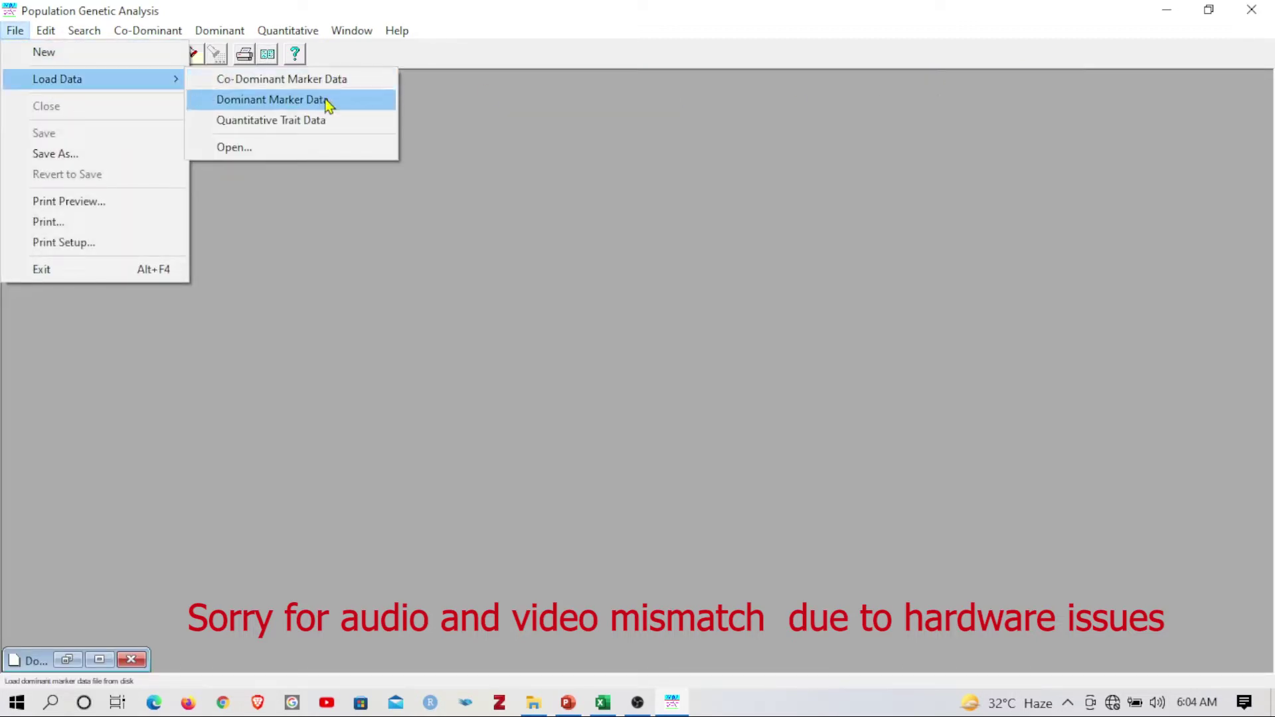
Step: Load DomiDipRAPD as dominant marker data and scroll through its header and population blocks
{"action": "left_click", "coordinate": [325, 99]}
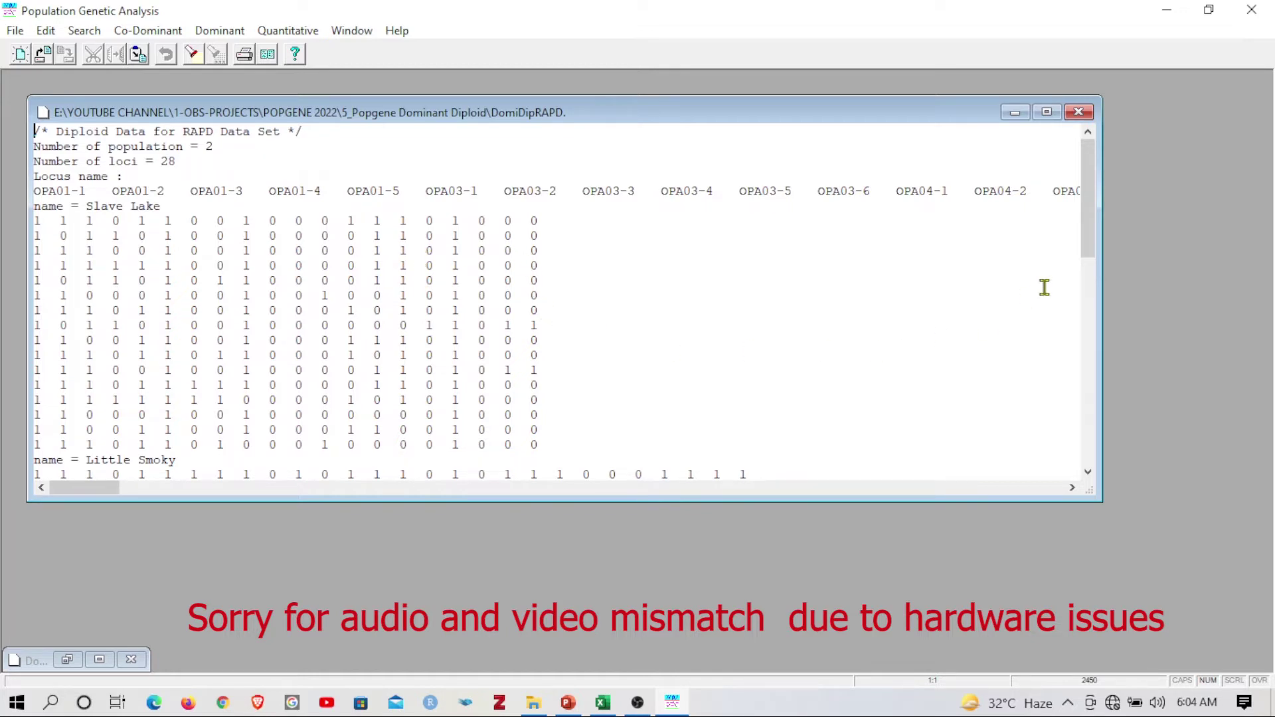
{"action": "left_click_drag", "start_coordinate": [1088, 246], "coordinate": [1059, 288]}
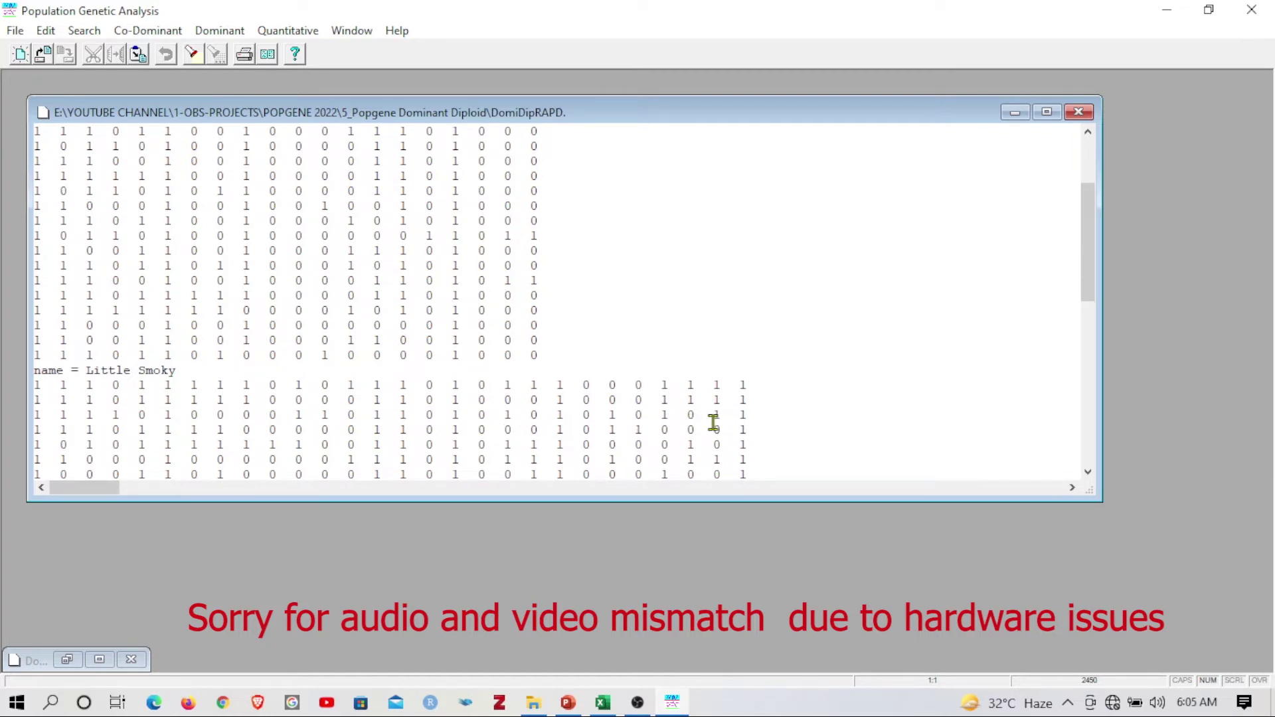
{"action": "left_click_drag", "start_coordinate": [1094, 307], "coordinate": [1089, 262]}
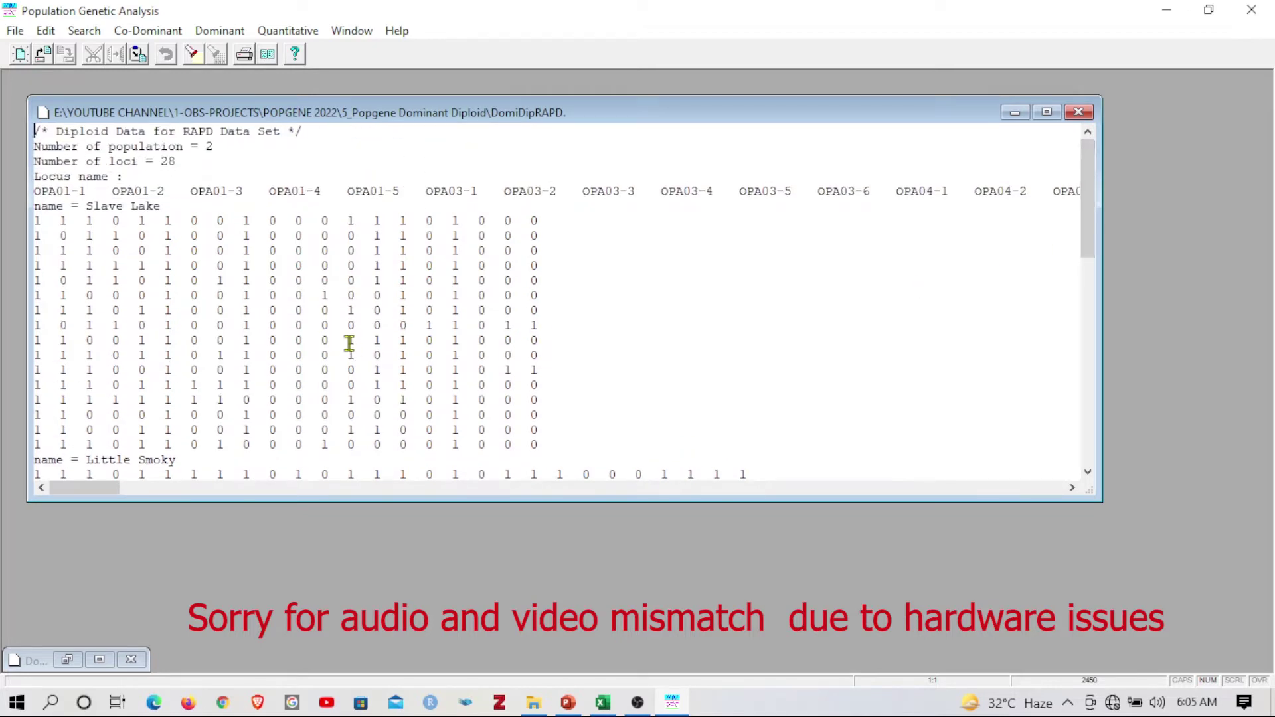
{"action": "left_click", "coordinate": [606, 703]}
{"action": "scroll", "coordinate": [534, 585], "scroll_direction": "down", "scroll_amount": 7}
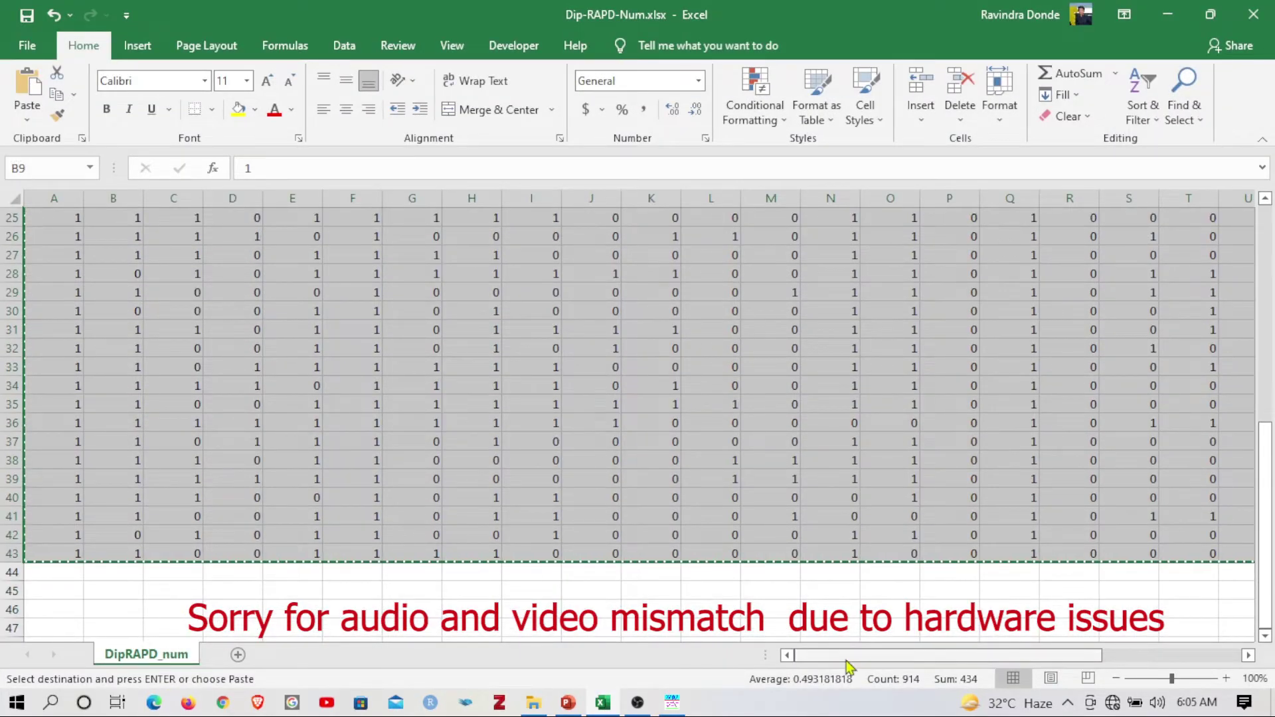
{"action": "left_click_drag", "start_coordinate": [849, 658], "coordinate": [989, 657]}
{"action": "scroll", "coordinate": [1081, 580], "scroll_direction": "up", "scroll_amount": 8}
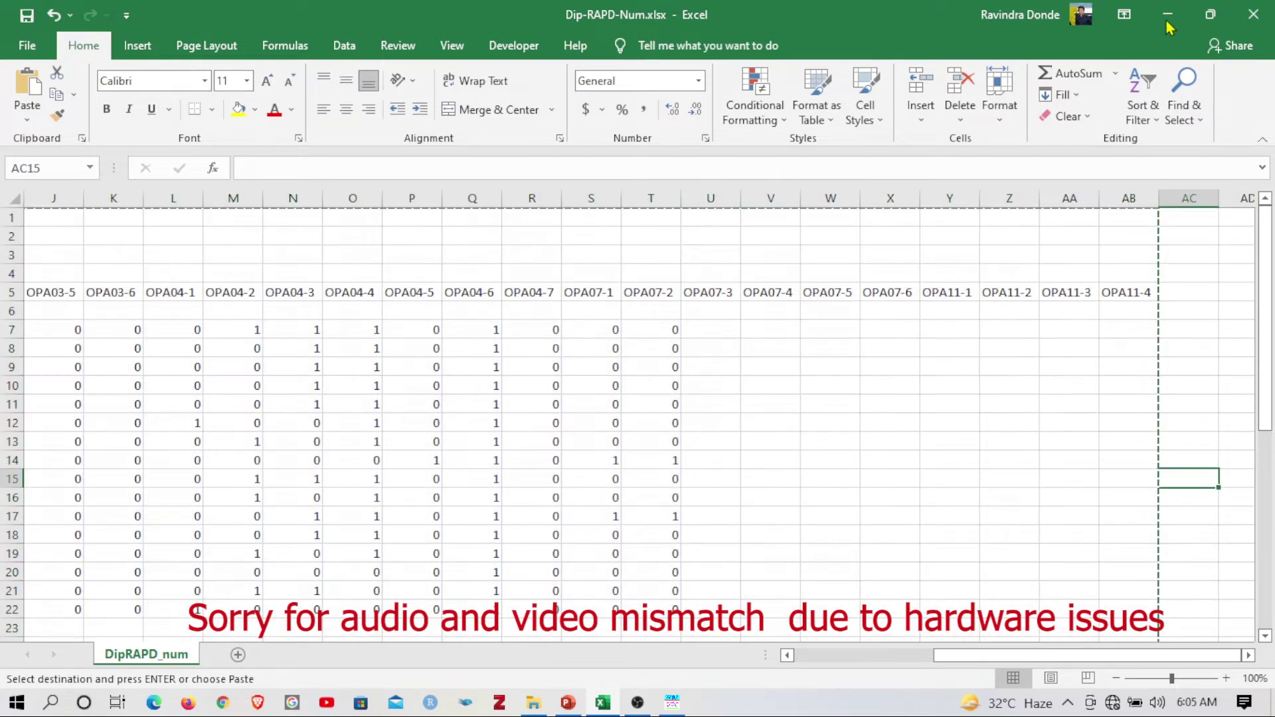
{"action": "left_click", "coordinate": [1167, 14]}
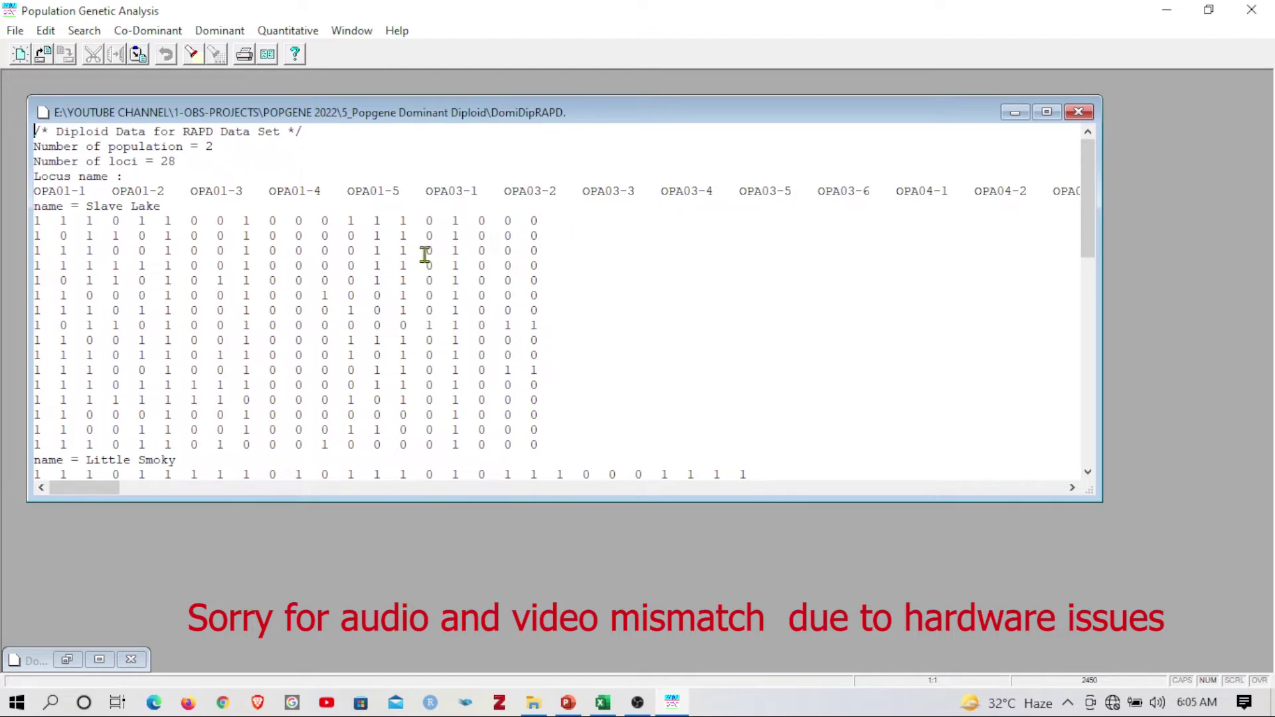
Step: Select the trailing spaces after the last Slave Lake row and open Dominant > Diploid Data
{"action": "double_click", "coordinate": [629, 443]}
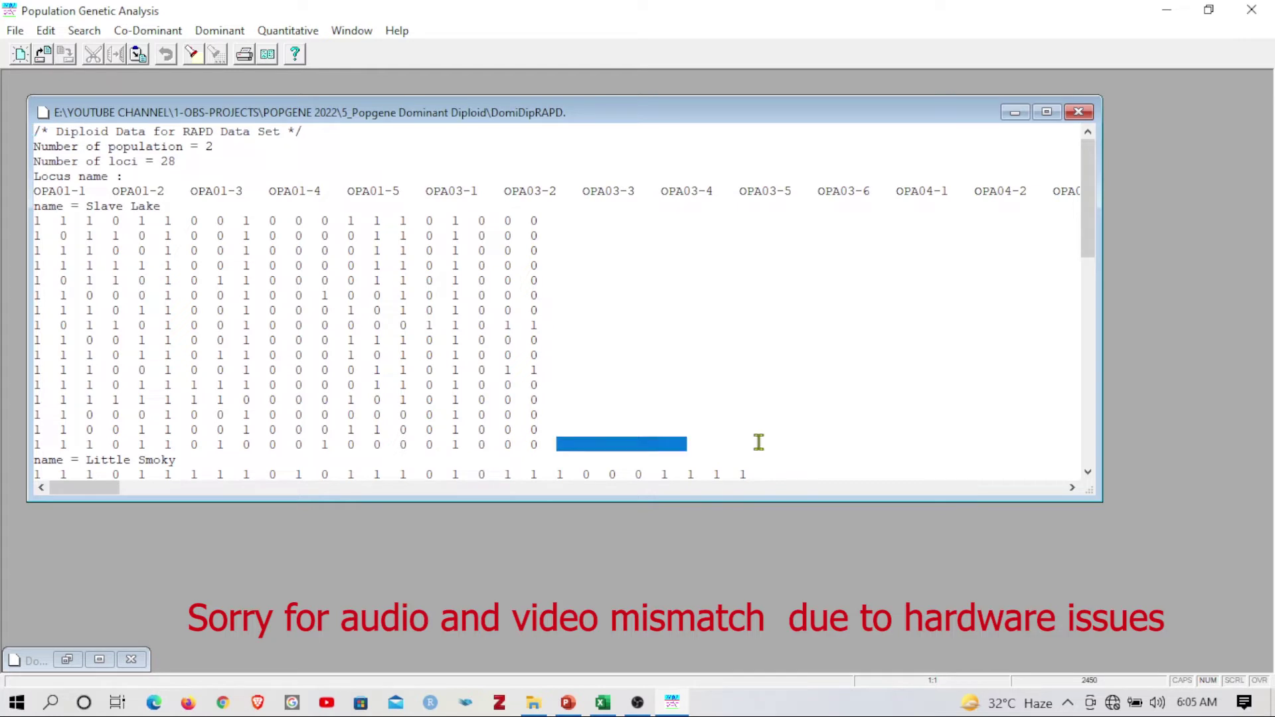
{"action": "left_click_drag", "start_coordinate": [758, 443], "coordinate": [759, 442]}
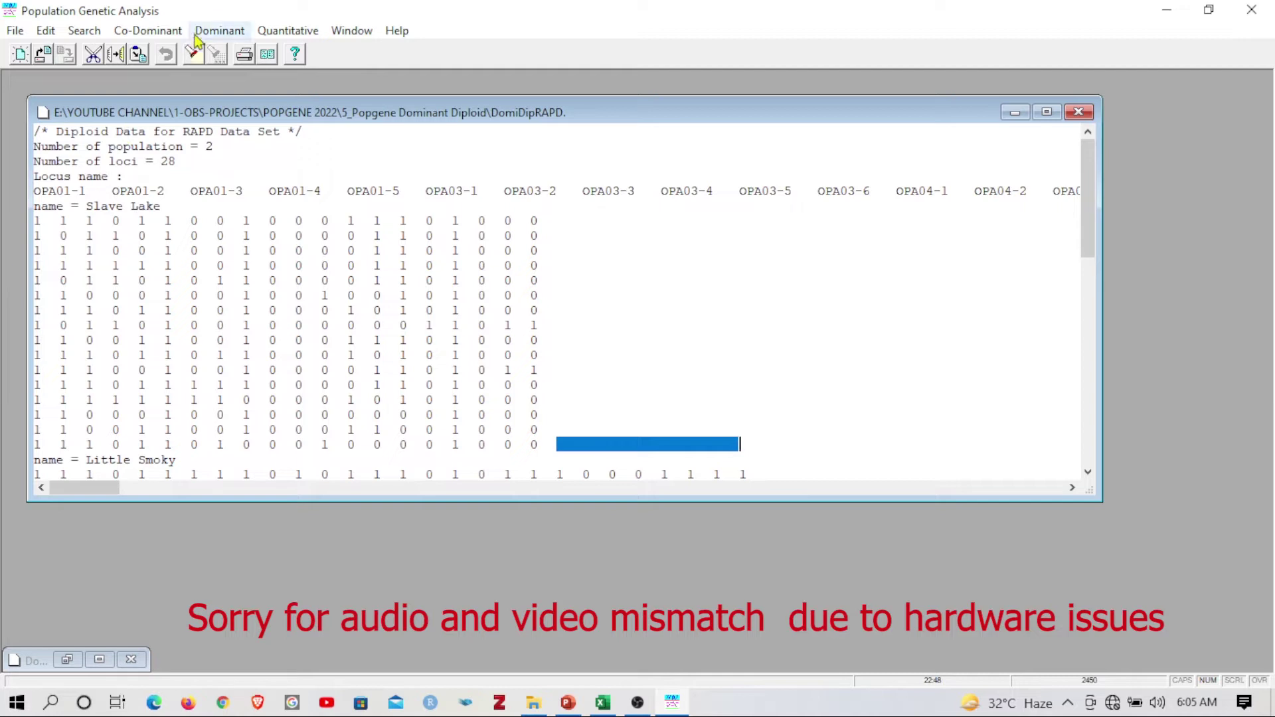
{"action": "left_click", "coordinate": [218, 32]}
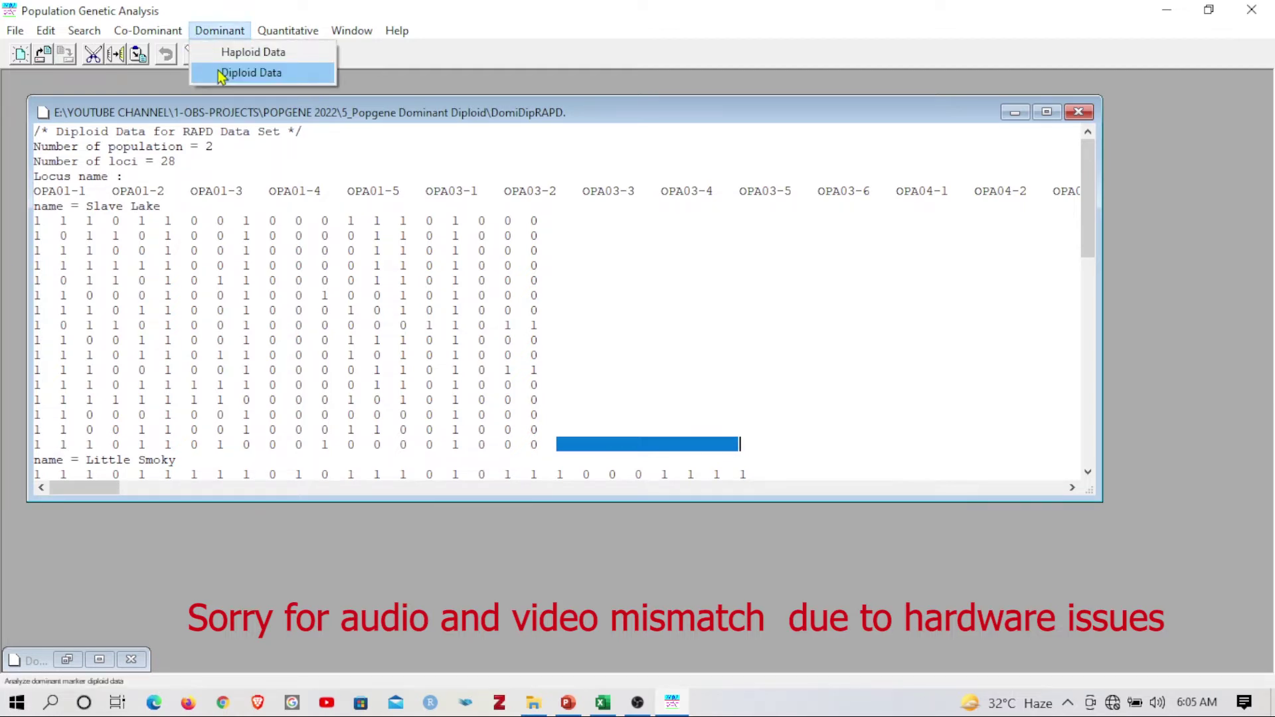
{"action": "left_click", "coordinate": [221, 74]}
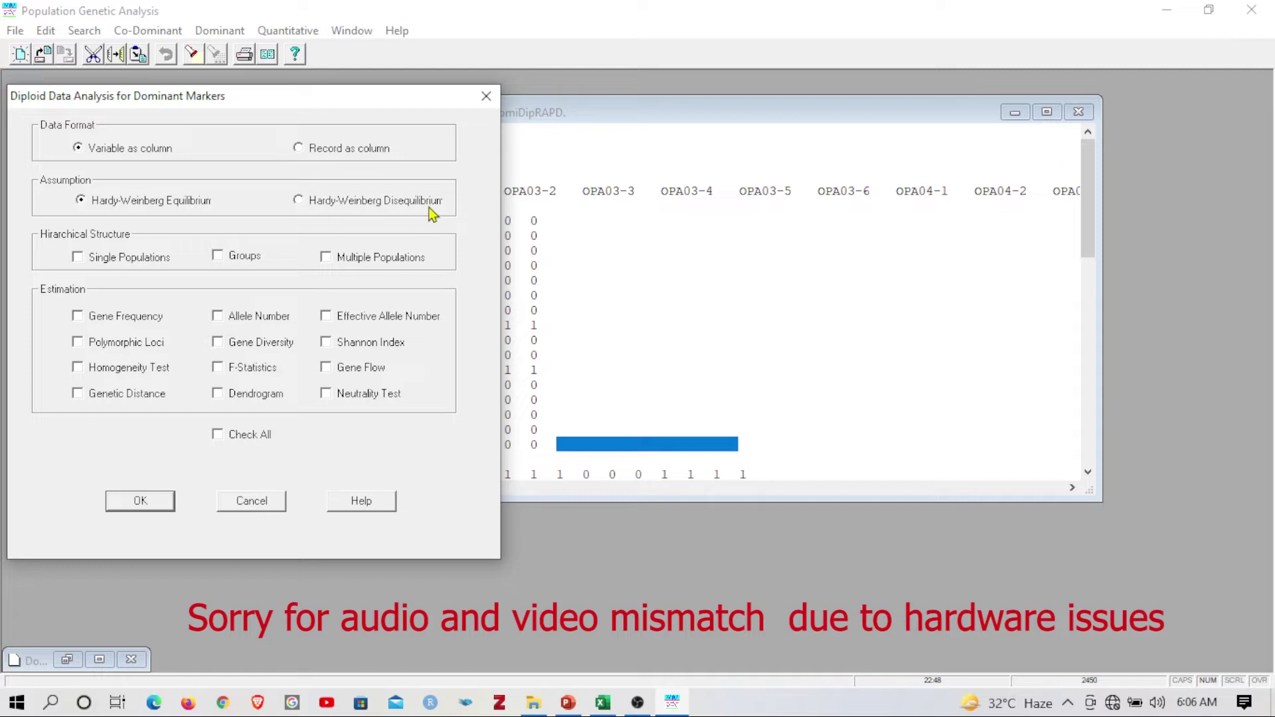
Step: Tick Multiple Populations and all twelve estimates, including Dendrogram and Neutrality Test, then run the analysis
{"action": "left_click", "coordinate": [333, 261]}
{"action": "left_click", "coordinate": [129, 319]}
{"action": "left_click", "coordinate": [126, 347]}
{"action": "left_click", "coordinate": [127, 368]}
{"action": "left_click", "coordinate": [130, 395]}
{"action": "left_click", "coordinate": [241, 368]}
{"action": "left_click", "coordinate": [233, 396]}
{"action": "left_click", "coordinate": [246, 344]}
{"action": "left_click", "coordinate": [257, 317]}
{"action": "left_click", "coordinate": [361, 319]}
{"action": "left_click", "coordinate": [354, 347]}
{"action": "left_click", "coordinate": [355, 371]}
{"action": "left_click", "coordinate": [359, 396]}
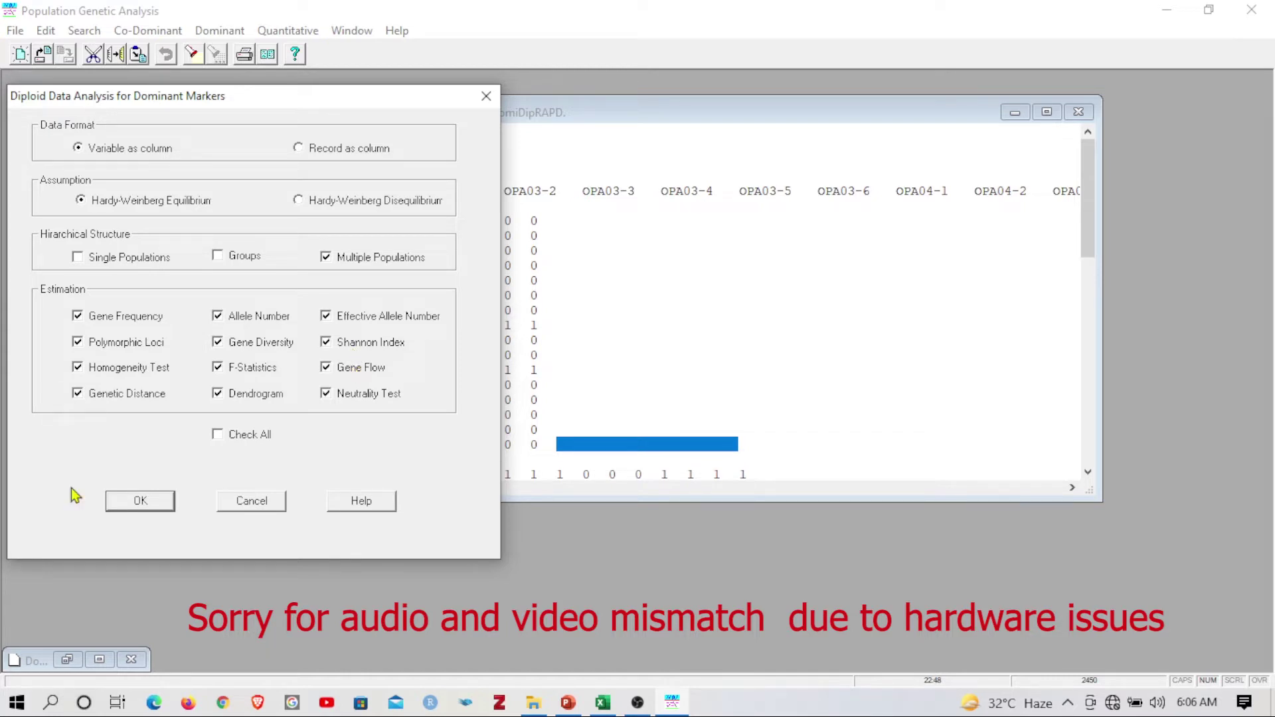
{"action": "left_click", "coordinate": [145, 507]}
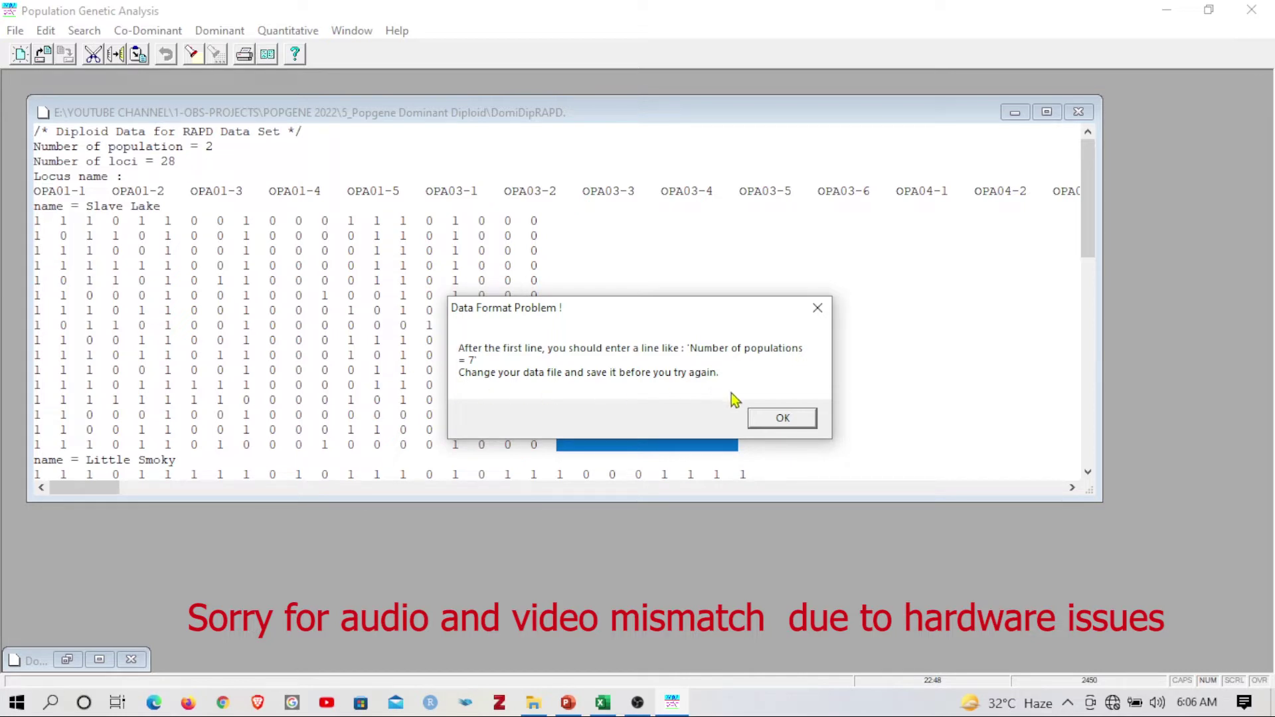
Step: Dismiss the format warning and correct the header to 'Number of populations = 2'
{"action": "left_click", "coordinate": [784, 419]}
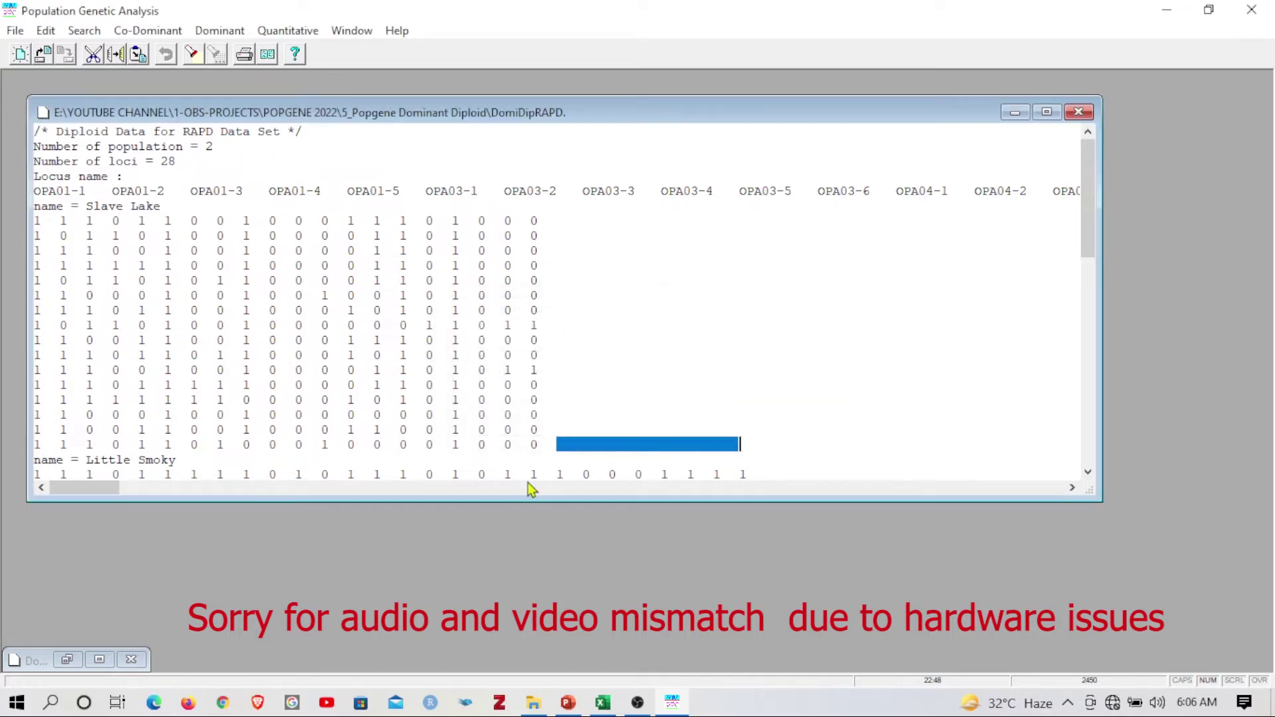
{"action": "left_click", "coordinate": [99, 659]}
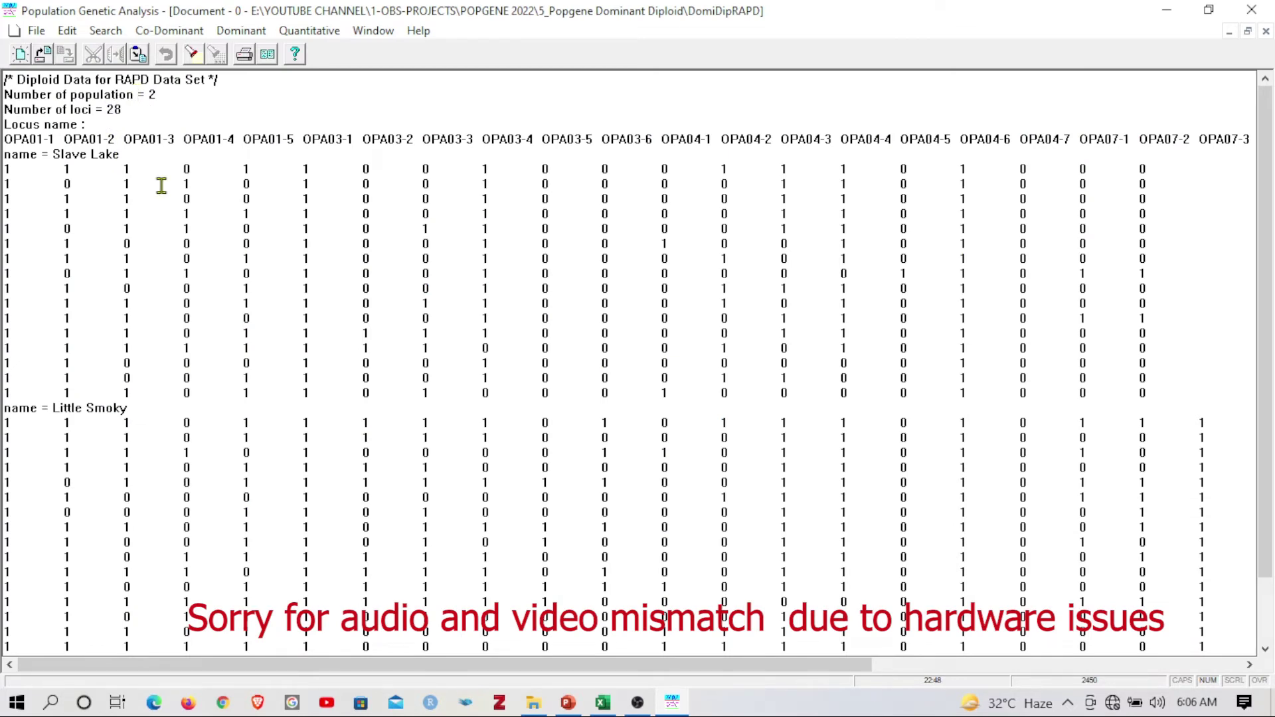
{"action": "type", "text": "s"}
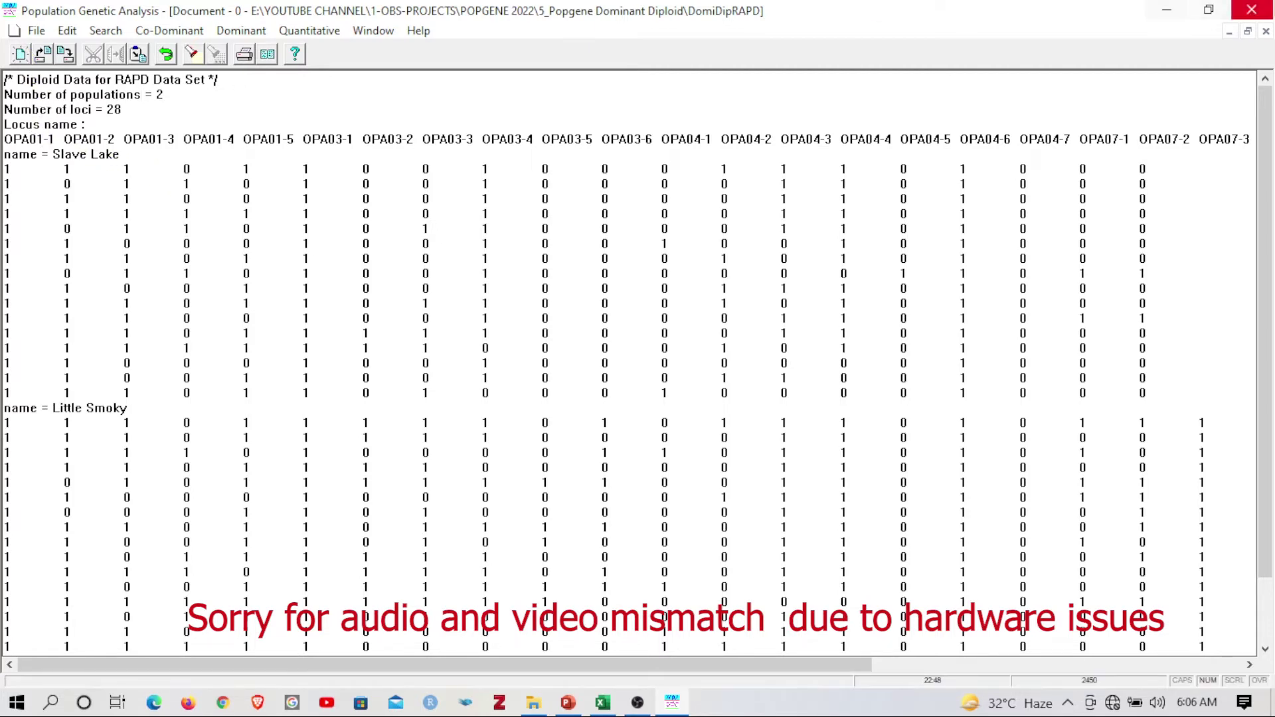
Step: Save the corrected DomiDipRAPD data file and minimise the document
{"action": "left_click", "coordinate": [10, 32]}
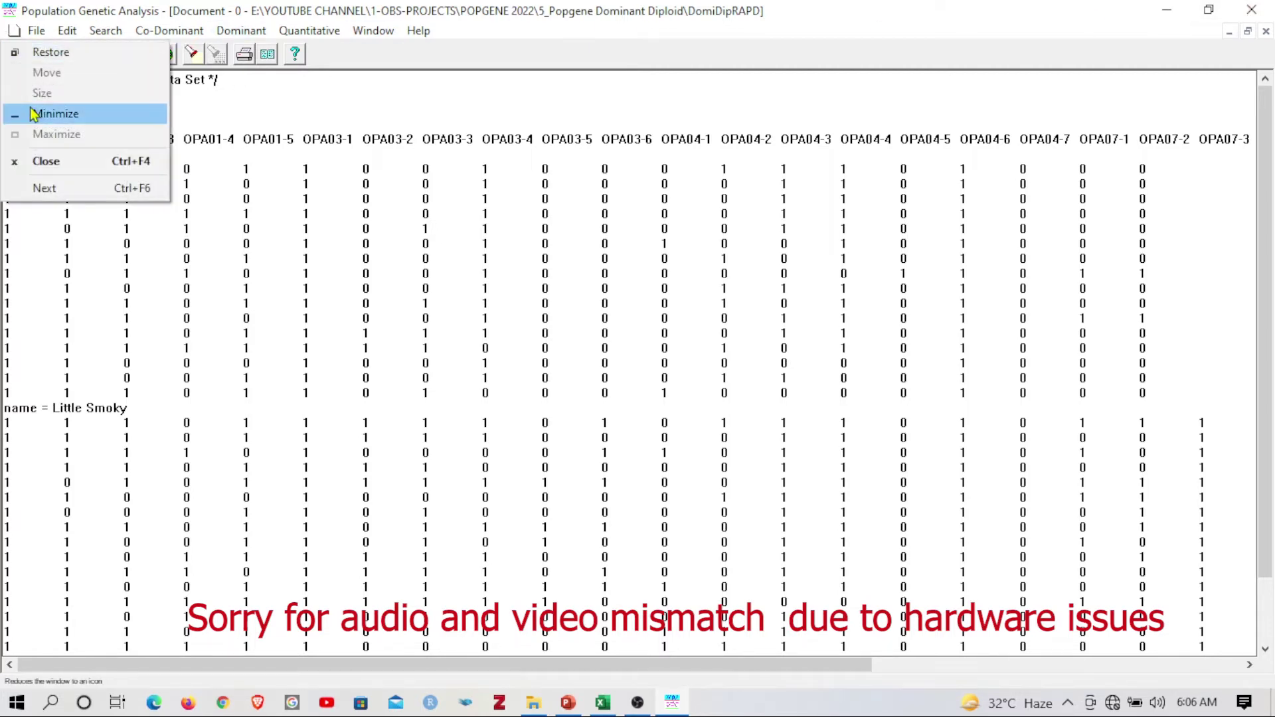
{"action": "left_click", "coordinate": [327, 141]}
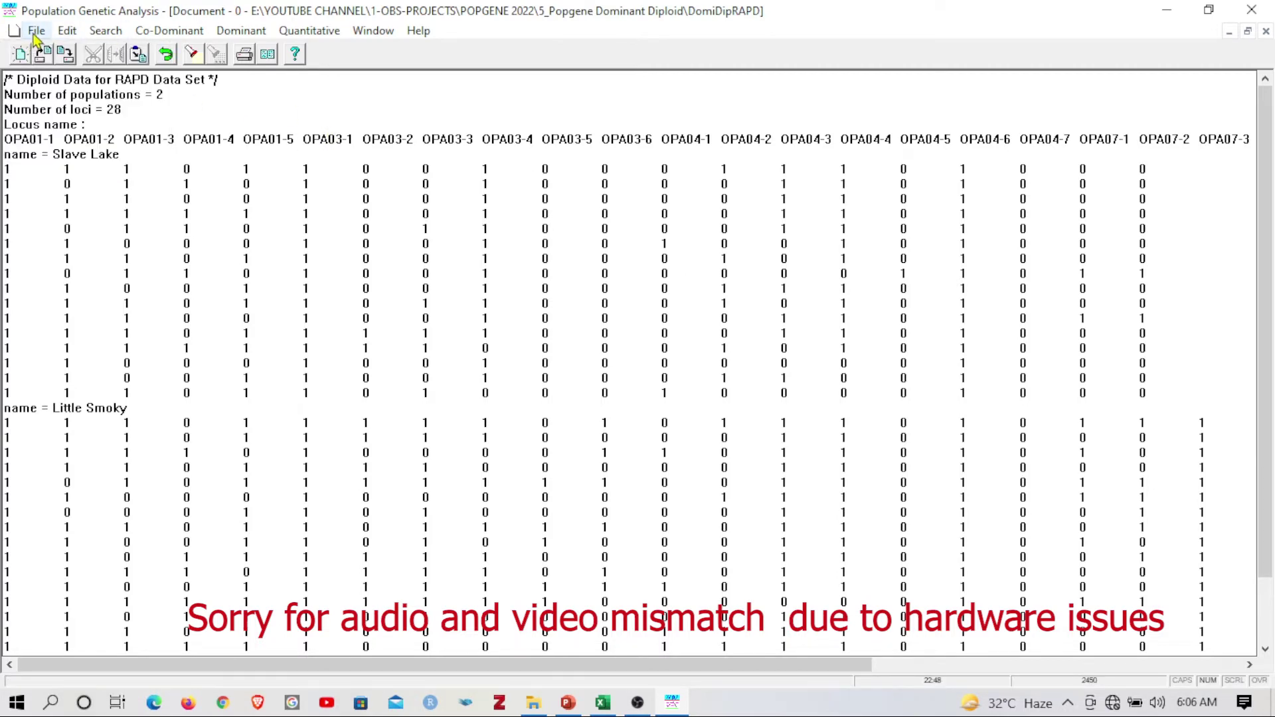
{"action": "left_click", "coordinate": [35, 31]}
{"action": "left_click", "coordinate": [61, 132]}
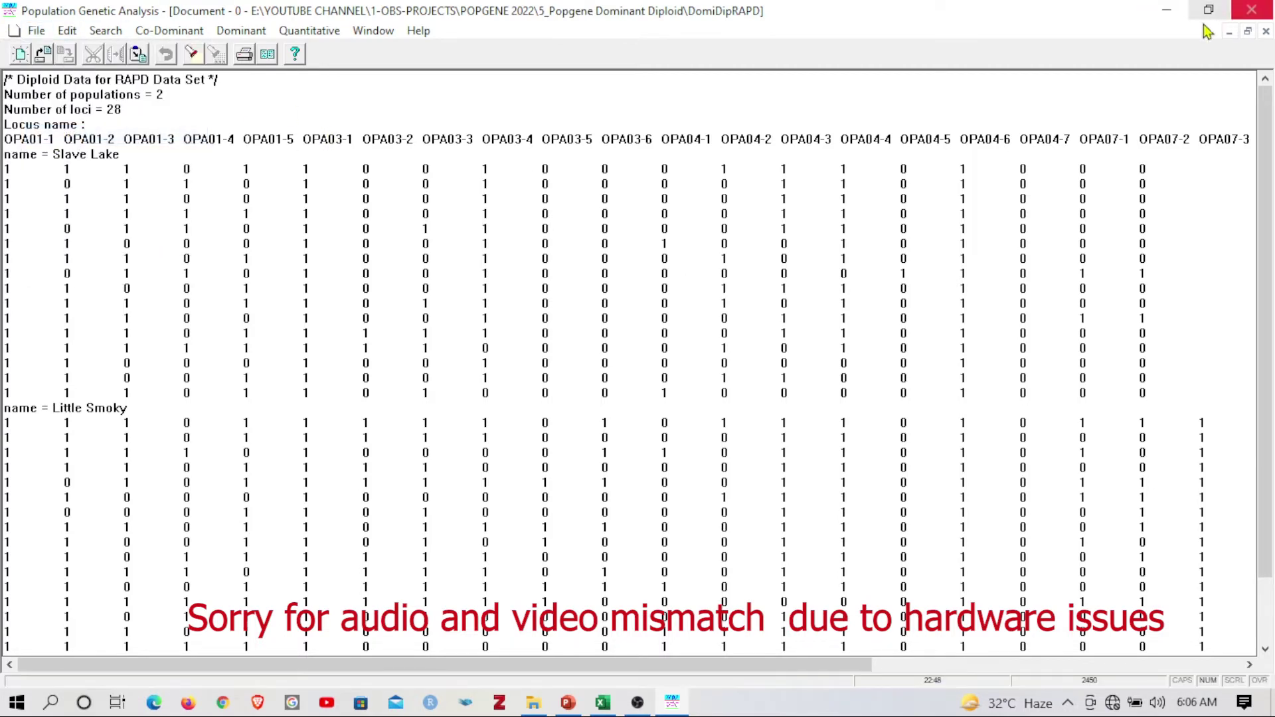
{"action": "left_click", "coordinate": [1229, 31]}
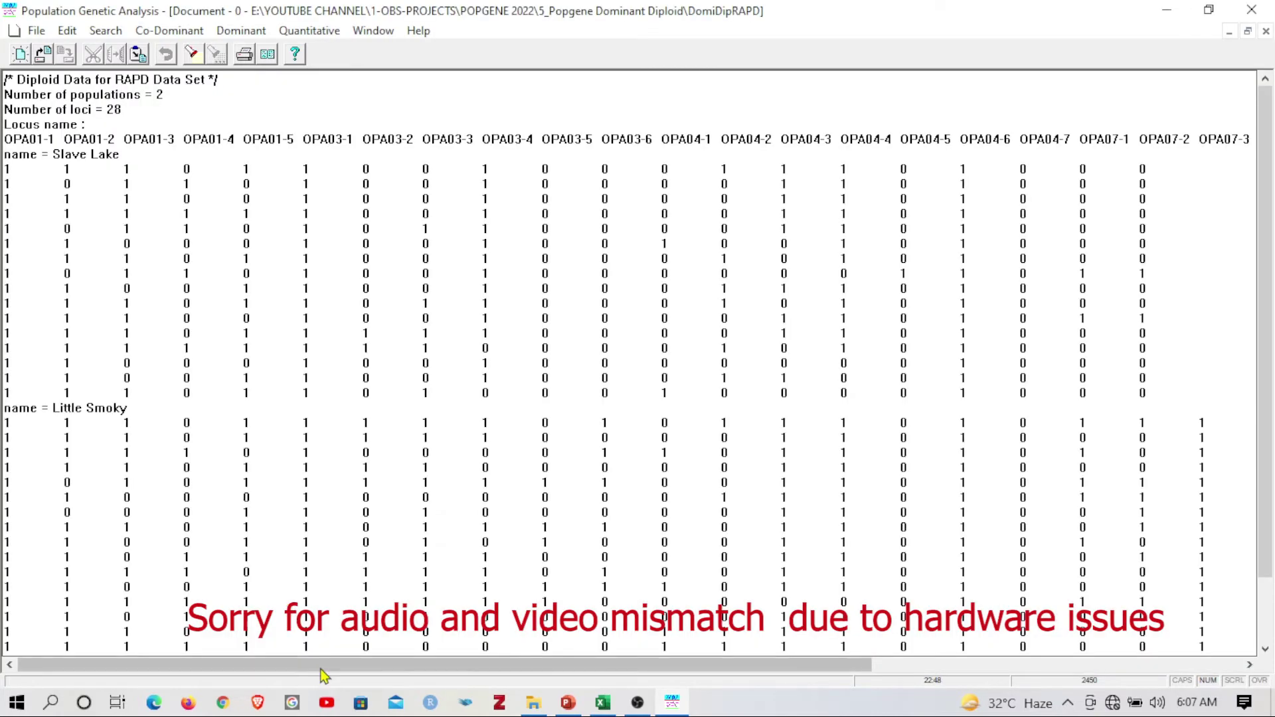
{"action": "left_click", "coordinate": [343, 348]}
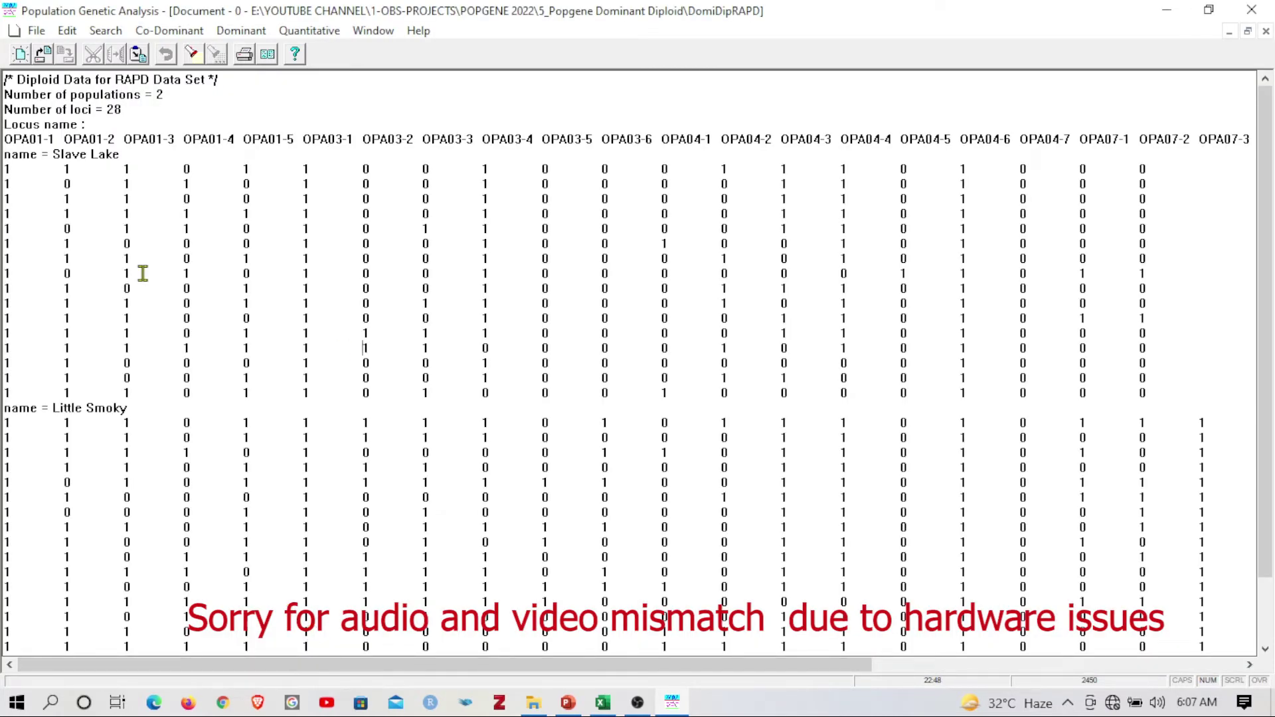
Step: Use Save As with the name 'DomiDipRAPD.' in the same folder, reaching the replace prompt
{"action": "left_click", "coordinate": [27, 31]}
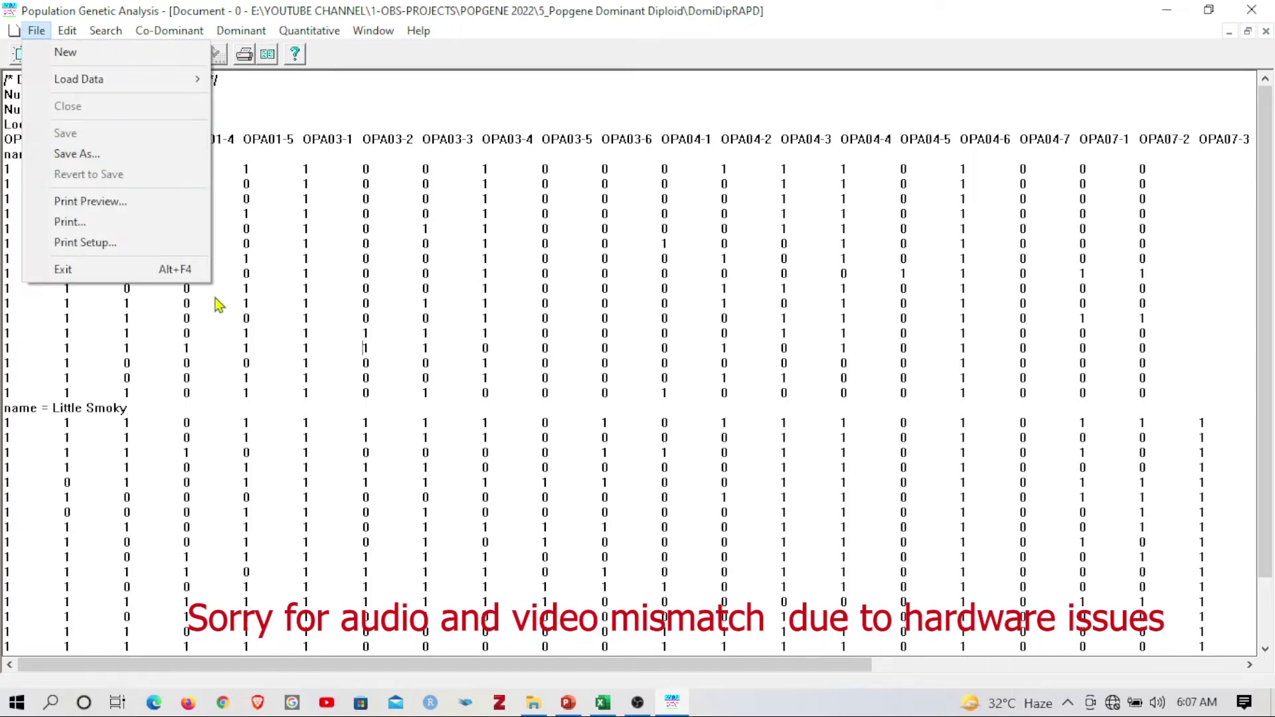
{"action": "left_click", "coordinate": [190, 303]}
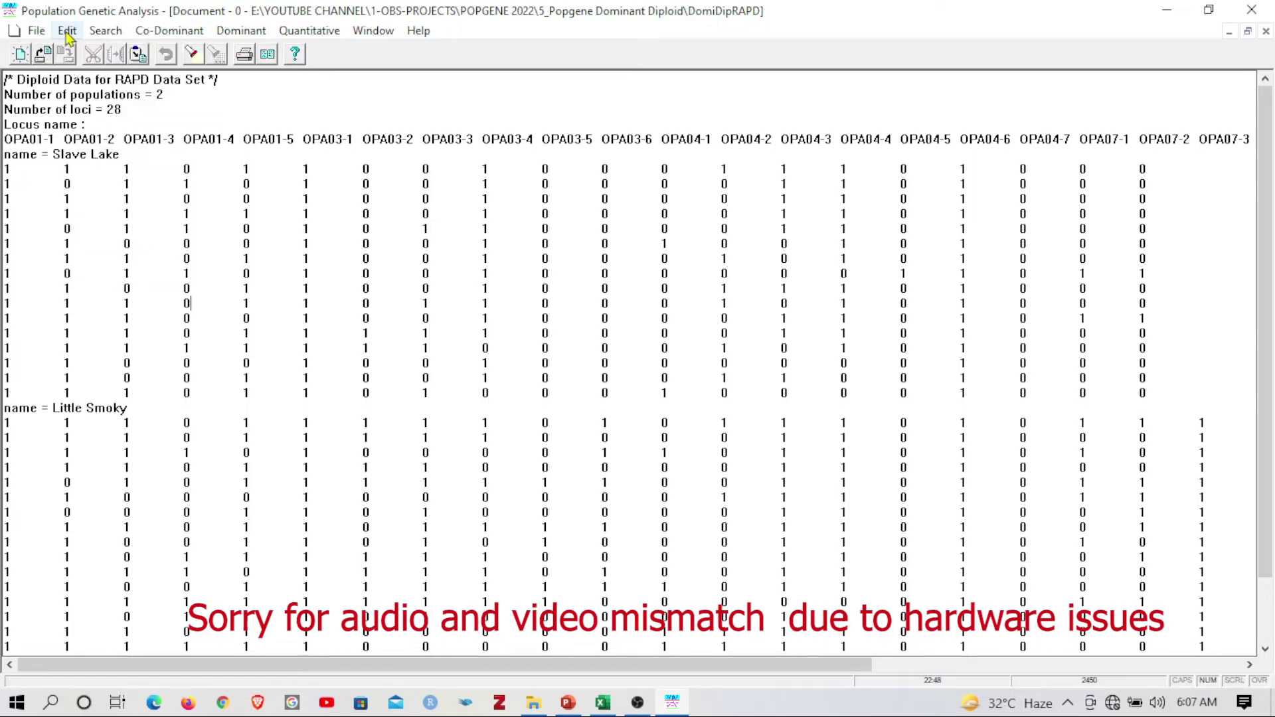
{"action": "left_click", "coordinate": [37, 31]}
{"action": "left_click", "coordinate": [53, 156]}
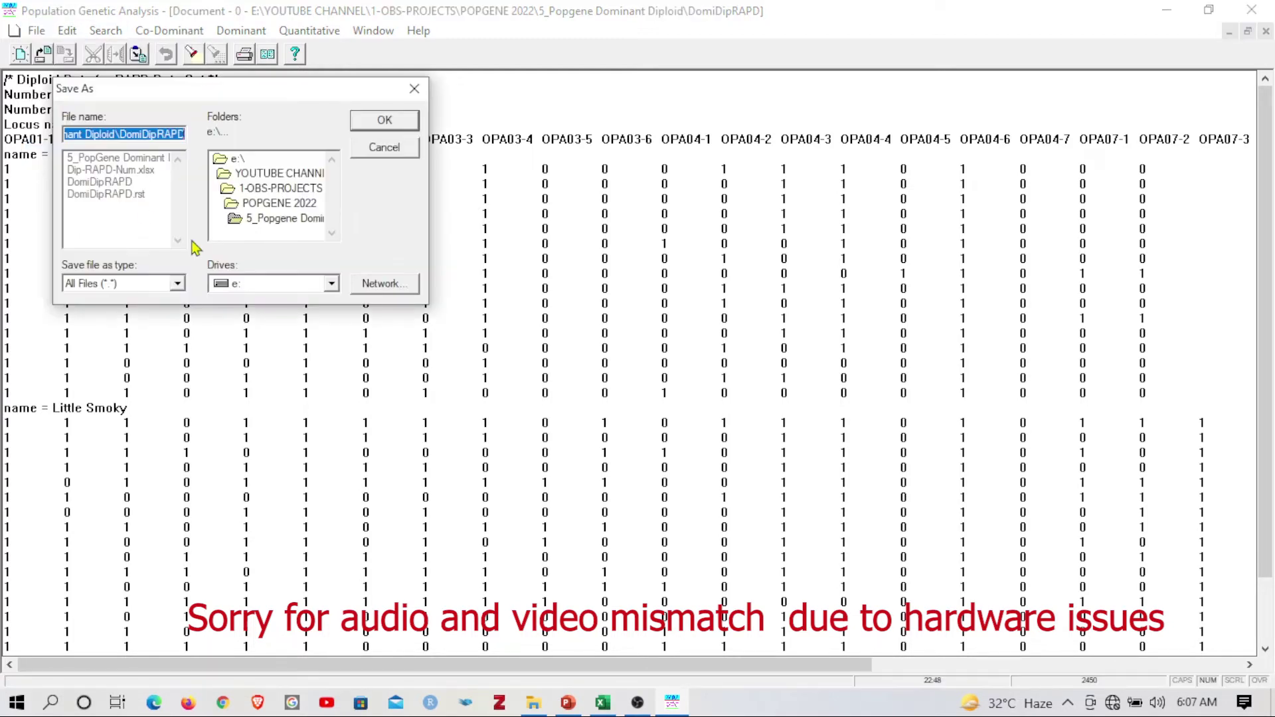
{"action": "left_click", "coordinate": [110, 186]}
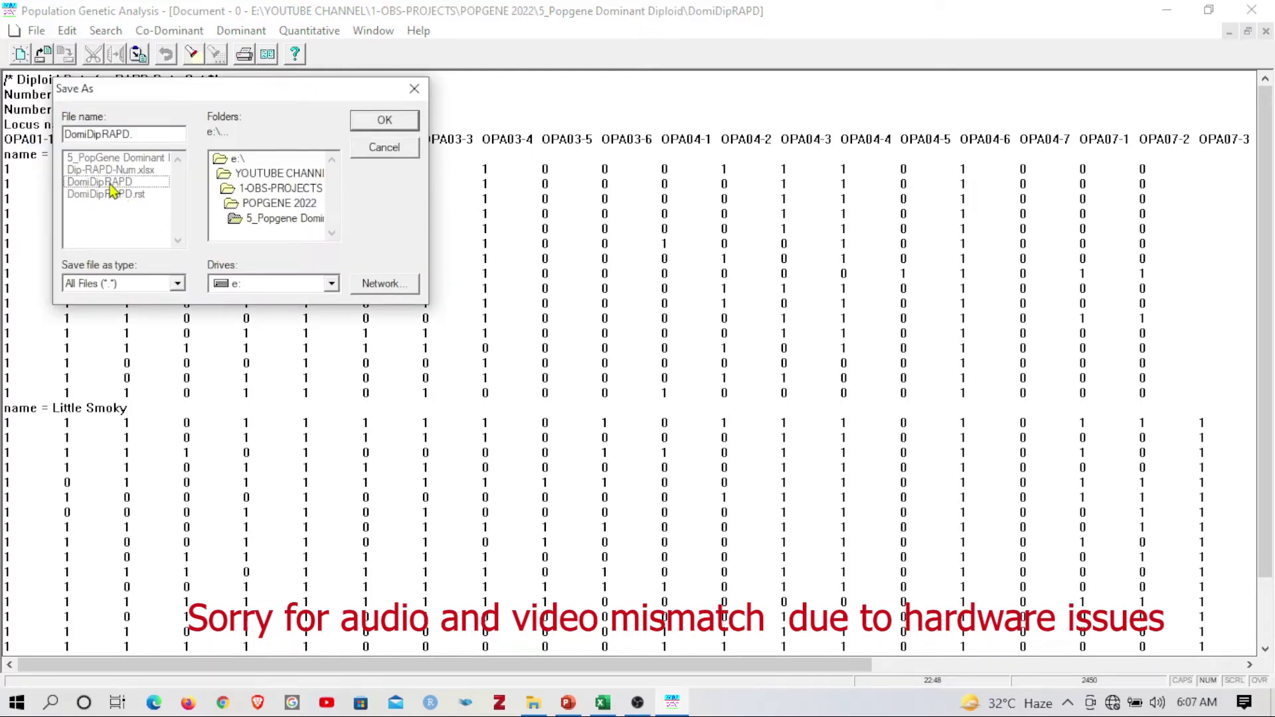
{"action": "left_click", "coordinate": [400, 124]}
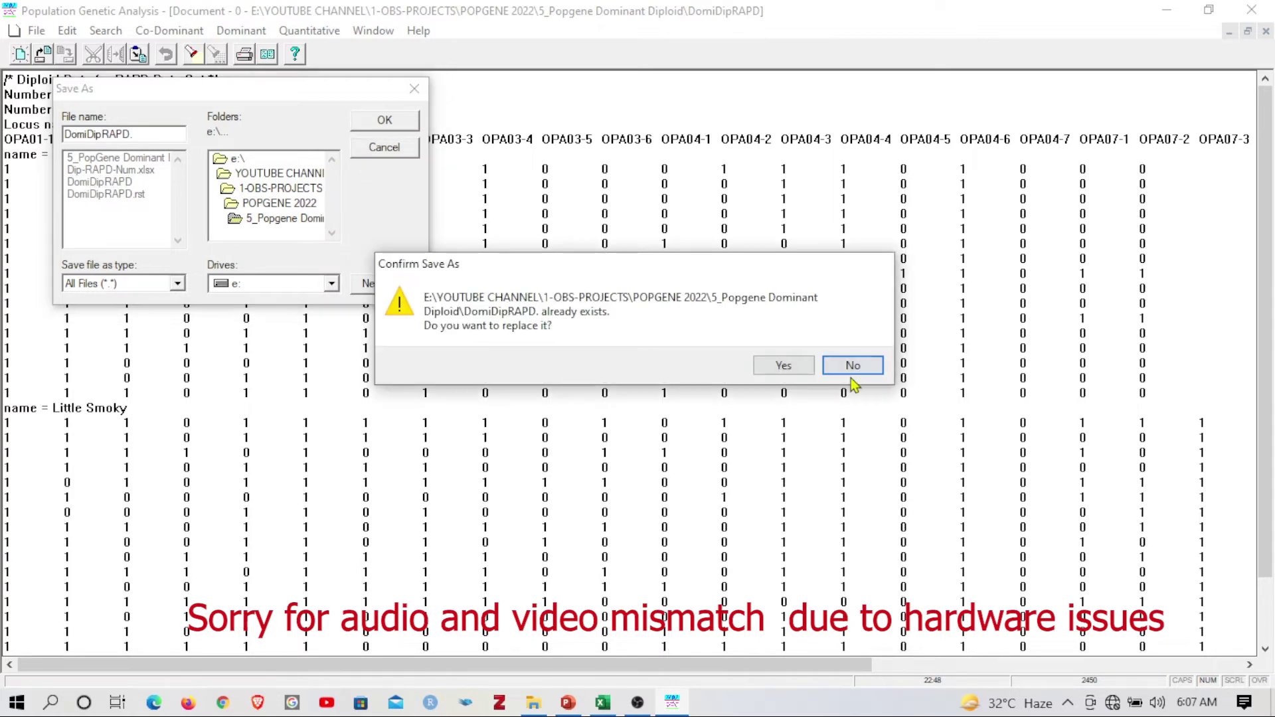
Step: Overwrite DomiDipRAPD. with the corrected data, then retry Dominant > Diploid Data, dismissing each Wrong Data File warning
{"action": "left_click", "coordinate": [785, 367]}
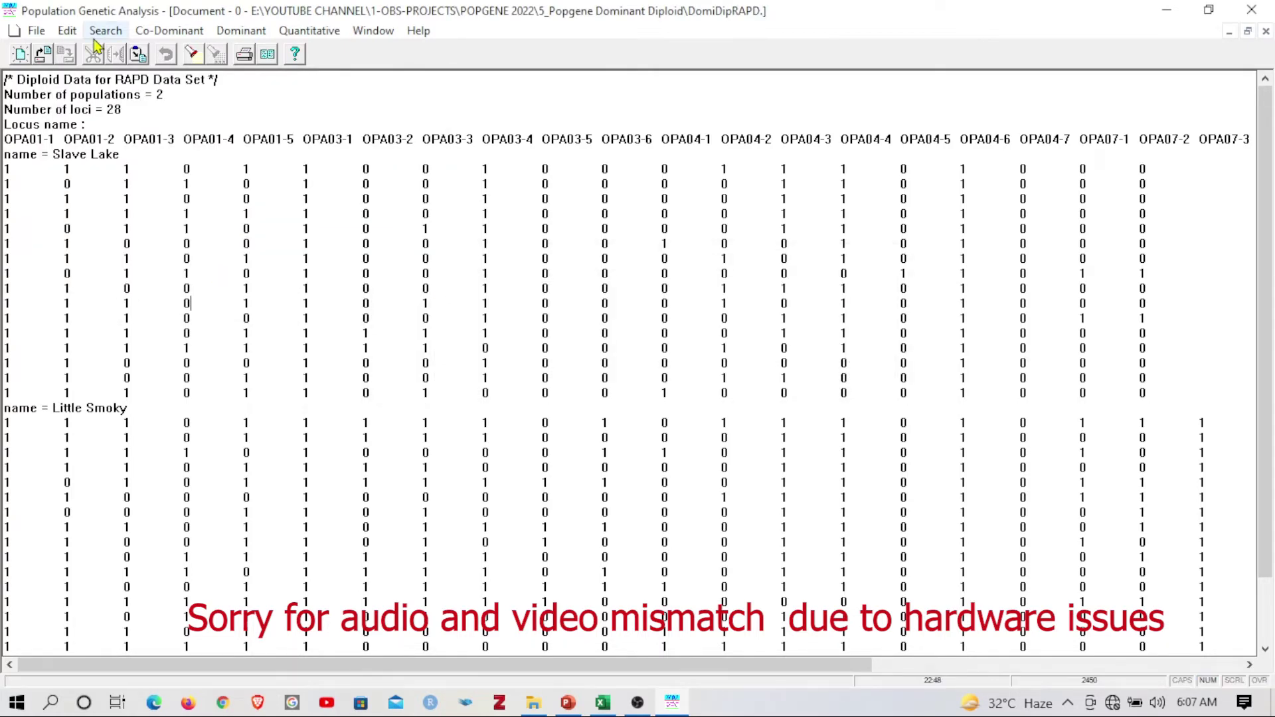
{"action": "left_click", "coordinate": [241, 30]}
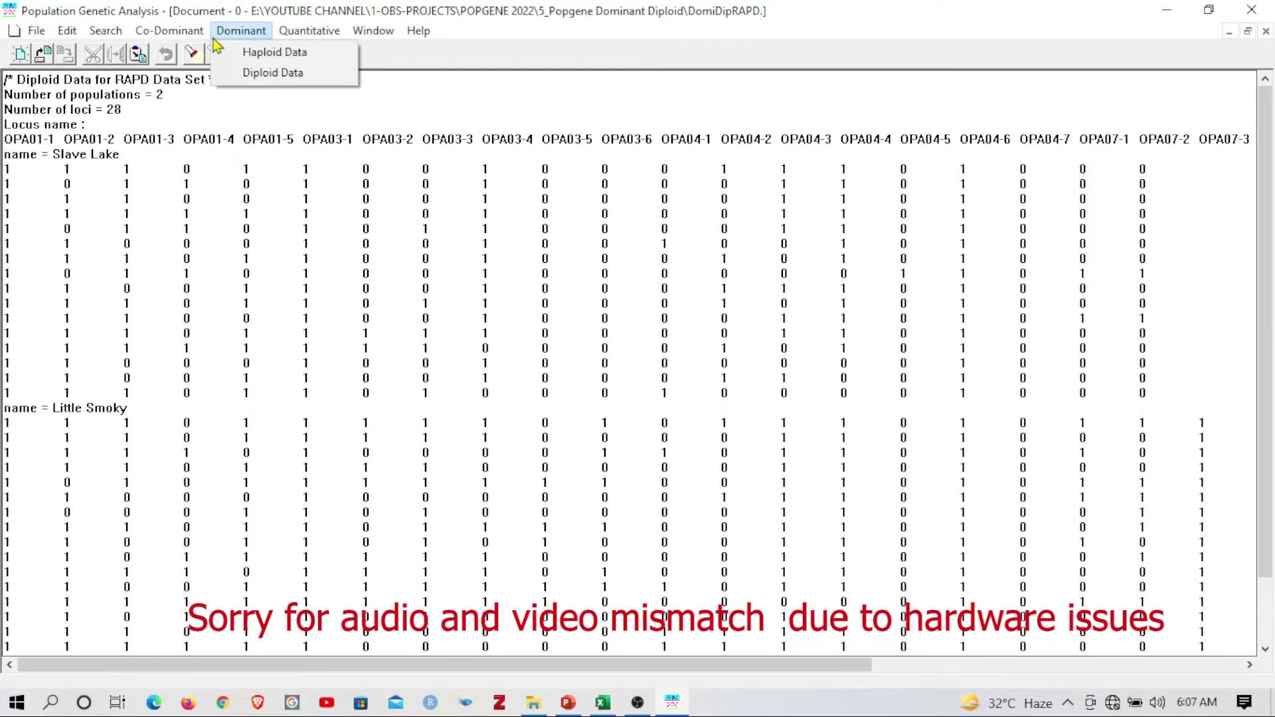
{"action": "left_click", "coordinate": [273, 74]}
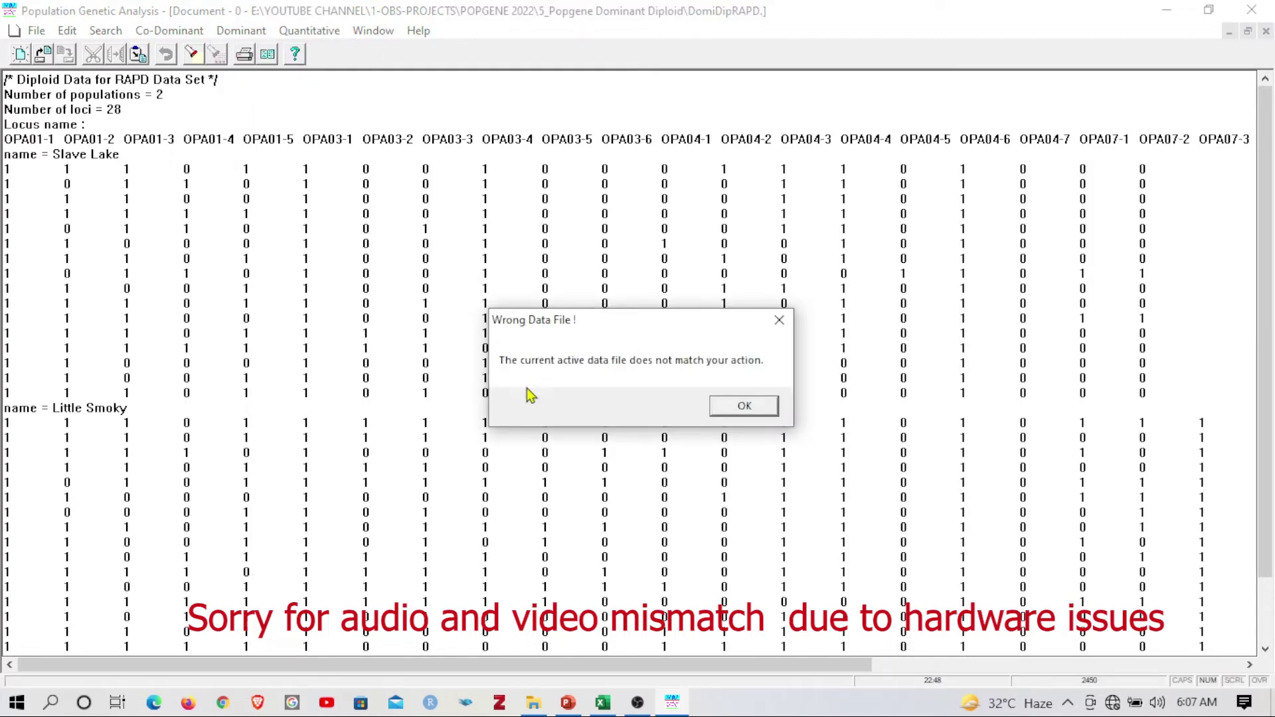
{"action": "left_click", "coordinate": [738, 407]}
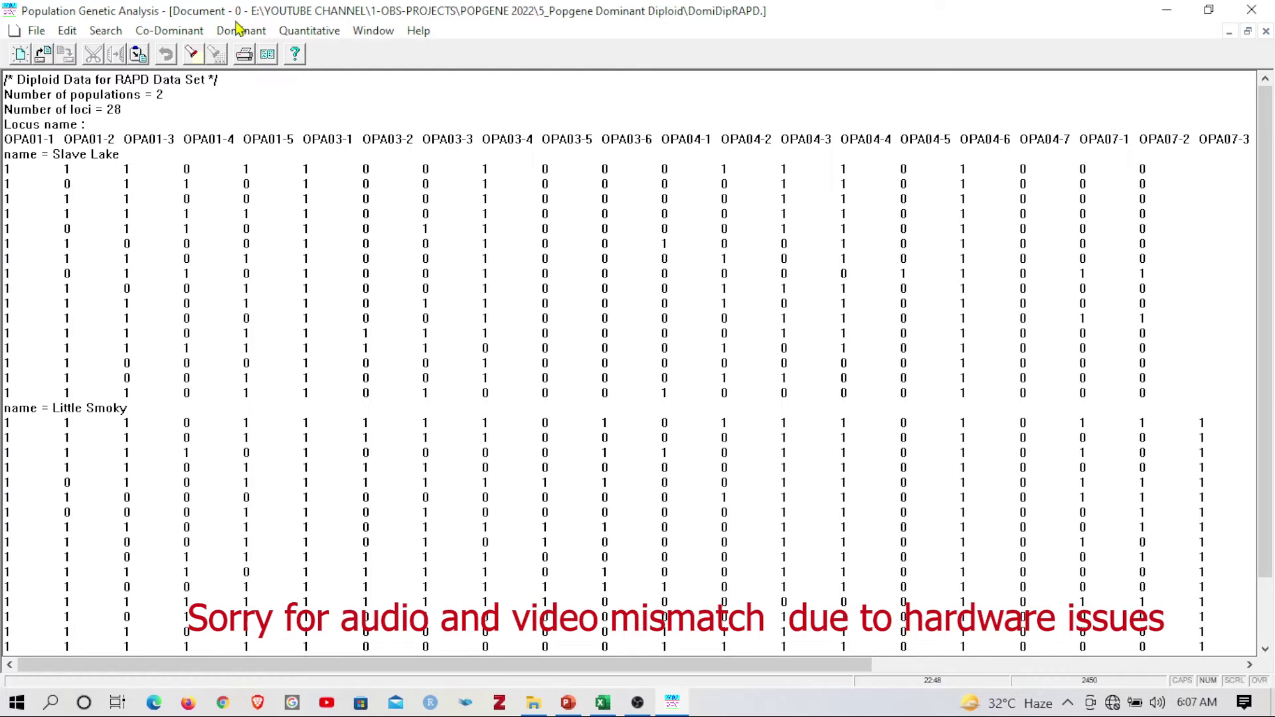
{"action": "left_click", "coordinate": [238, 29]}
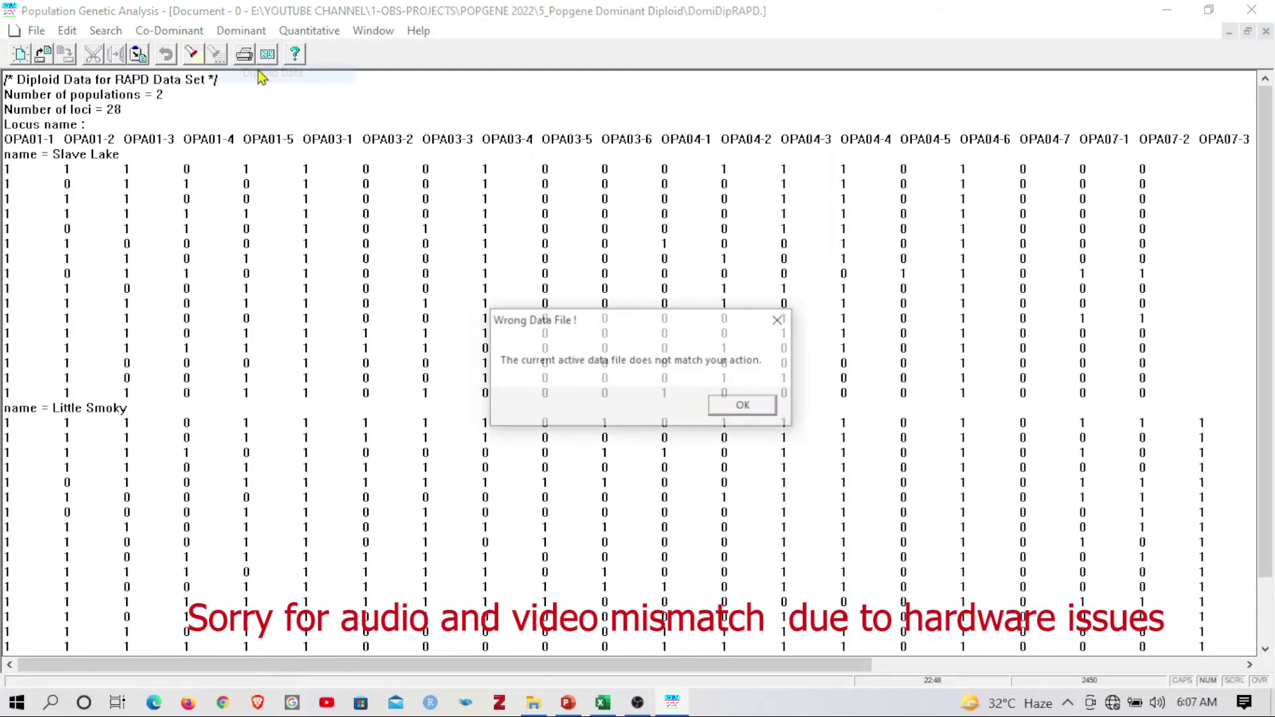
{"action": "left_click", "coordinate": [775, 320]}
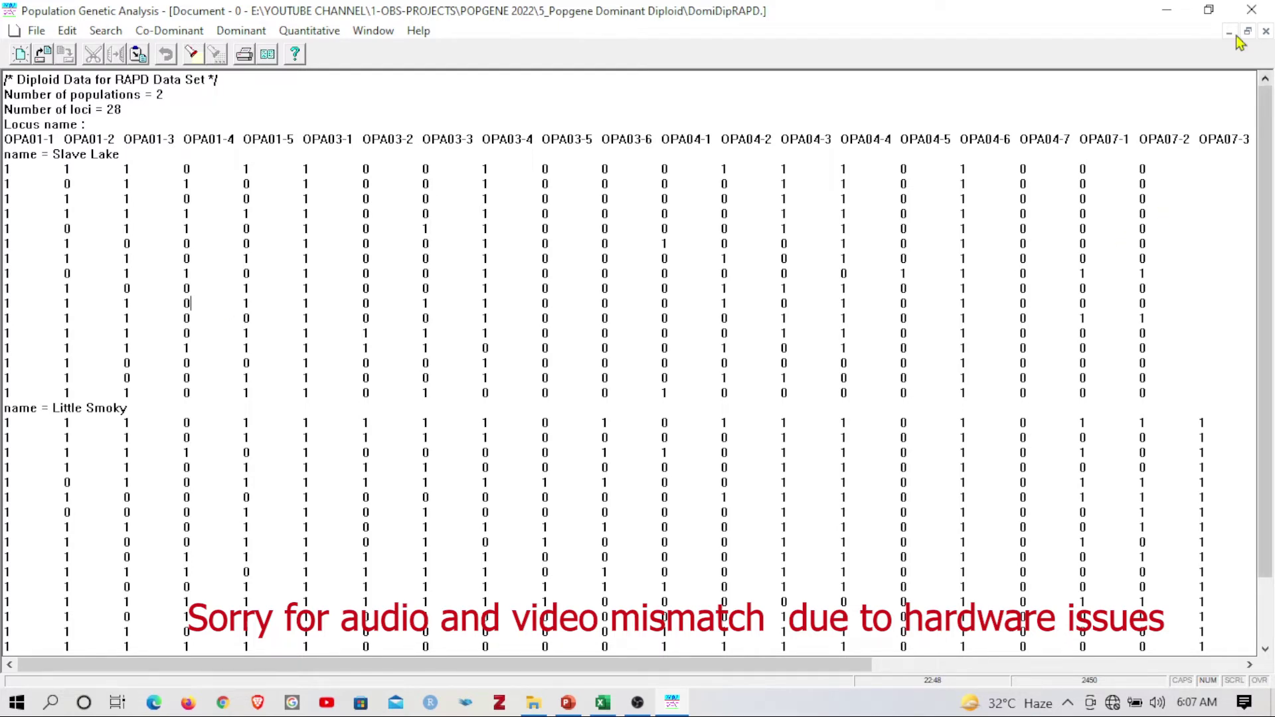
{"action": "left_click", "coordinate": [1167, 10]}
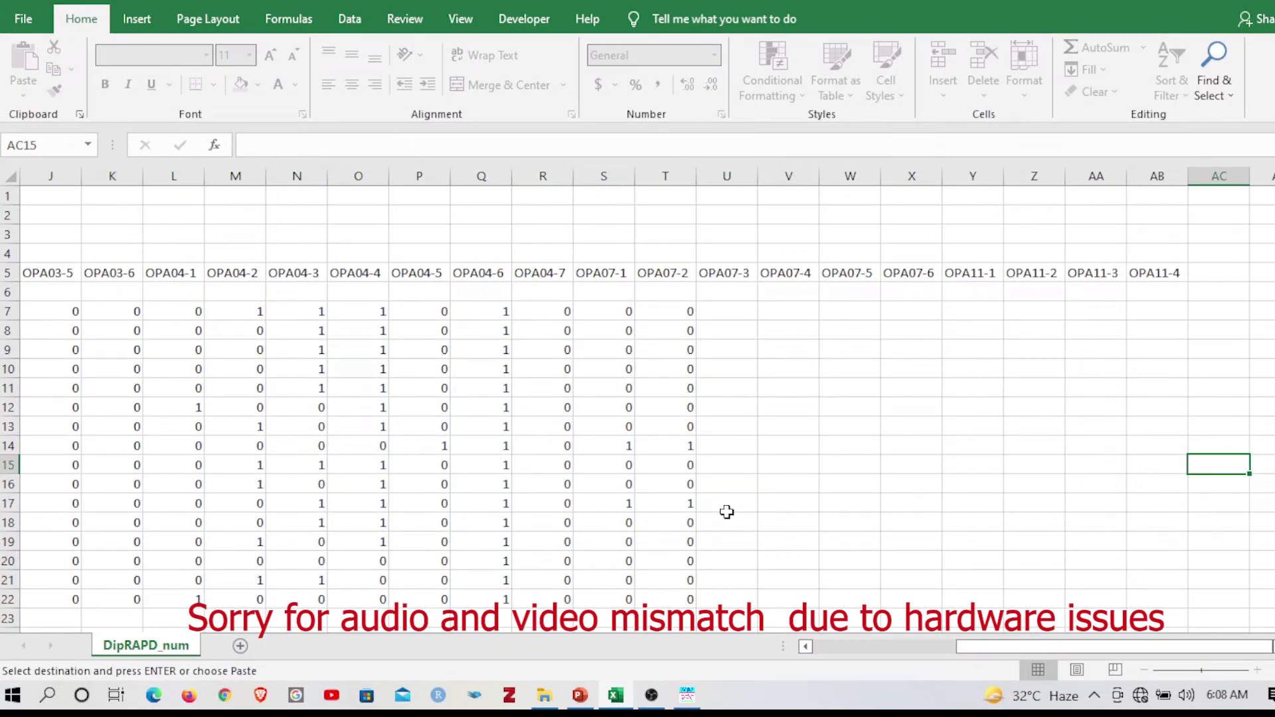
{"action": "scroll", "coordinate": [727, 511], "scroll_direction": "down", "scroll_amount": 6}
{"action": "left_click_drag", "start_coordinate": [727, 265], "coordinate": [1123, 591]}
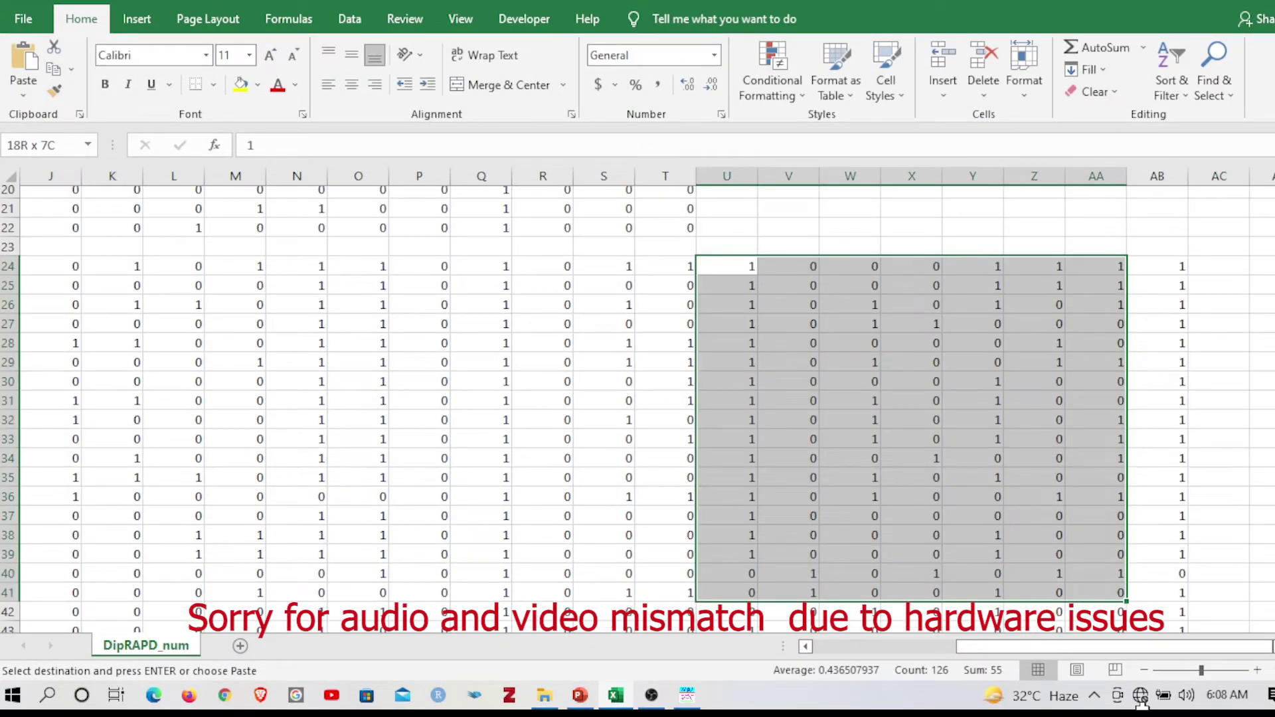
{"action": "left_click_drag", "start_coordinate": [1141, 704], "coordinate": [1158, 470]}
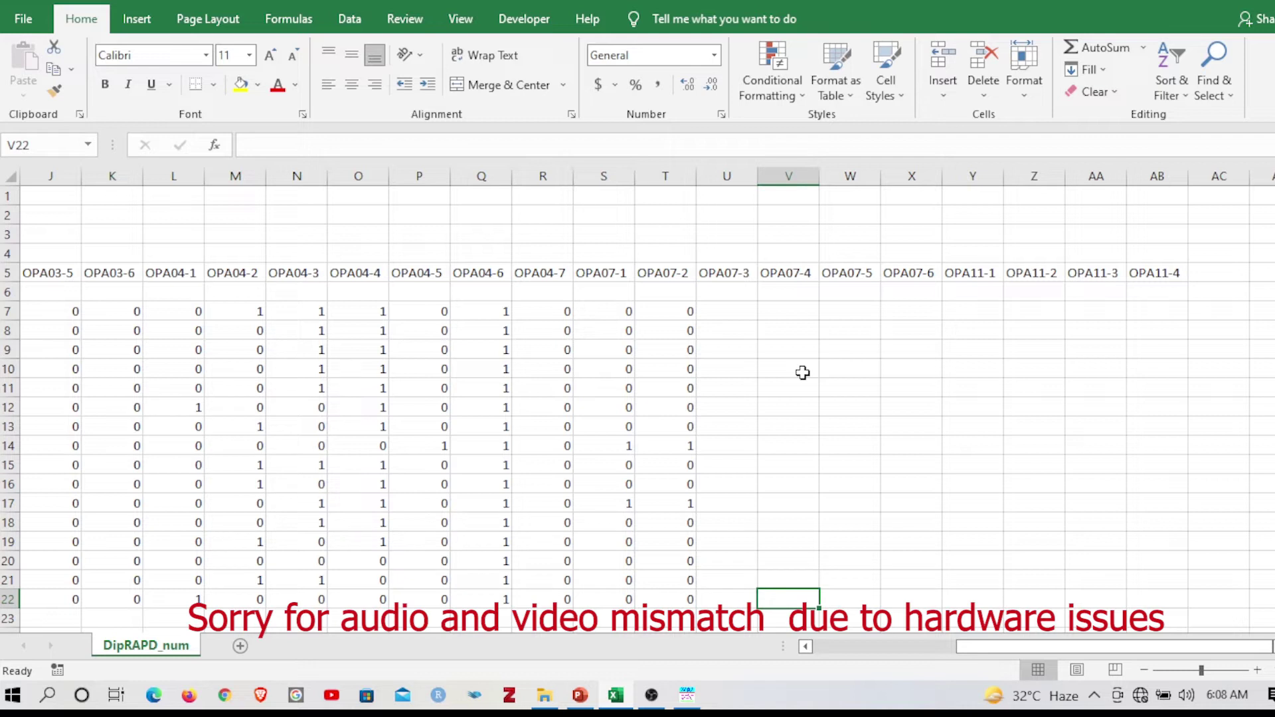
{"action": "scroll", "coordinate": [37, 268], "scroll_direction": "left", "scroll_amount": 3}
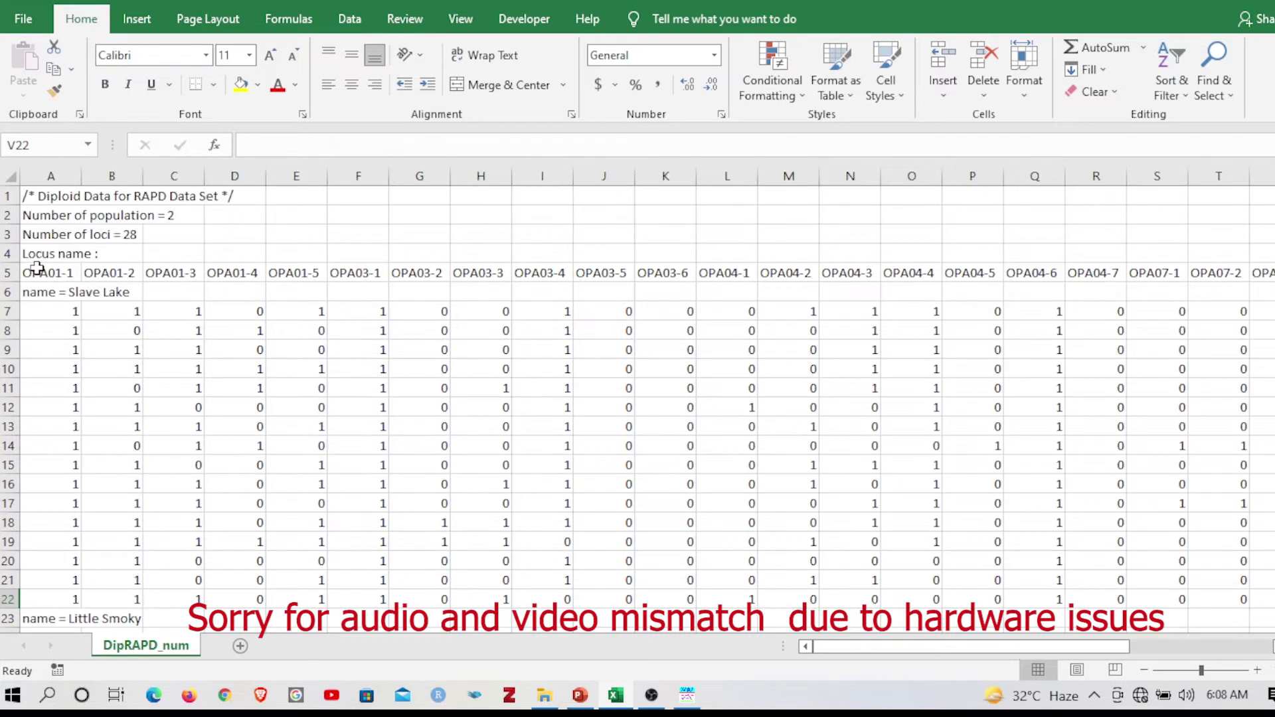
{"action": "left_click_drag", "start_coordinate": [36, 267], "coordinate": [443, 269]}
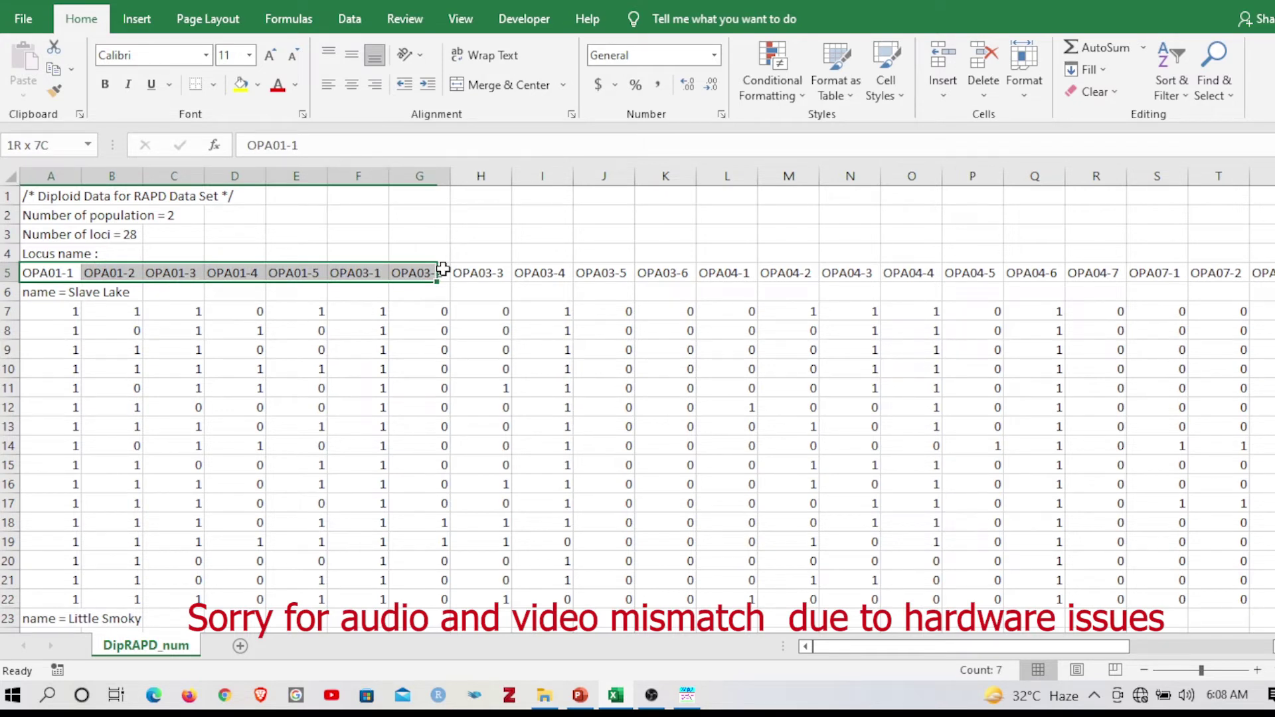
{"action": "left_click_drag", "start_coordinate": [443, 270], "coordinate": [1229, 272]}
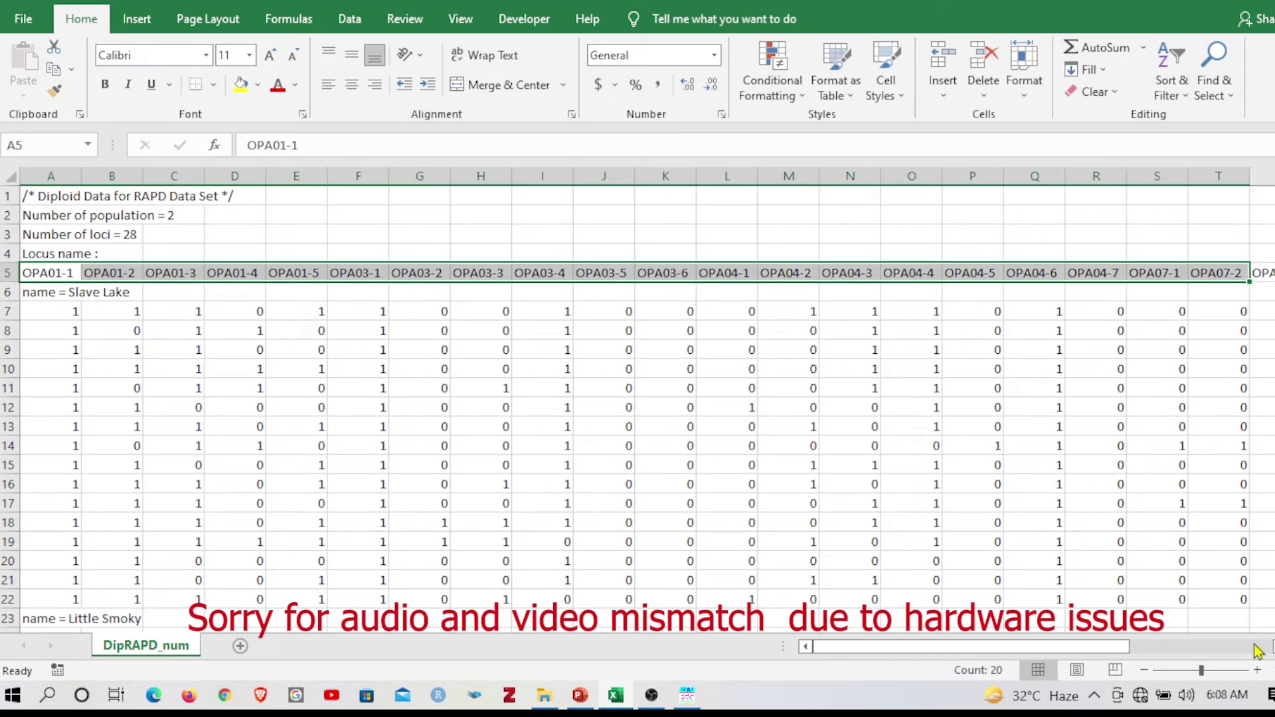
{"action": "scroll", "coordinate": [1257, 651], "scroll_direction": "right", "scroll_amount": 3}
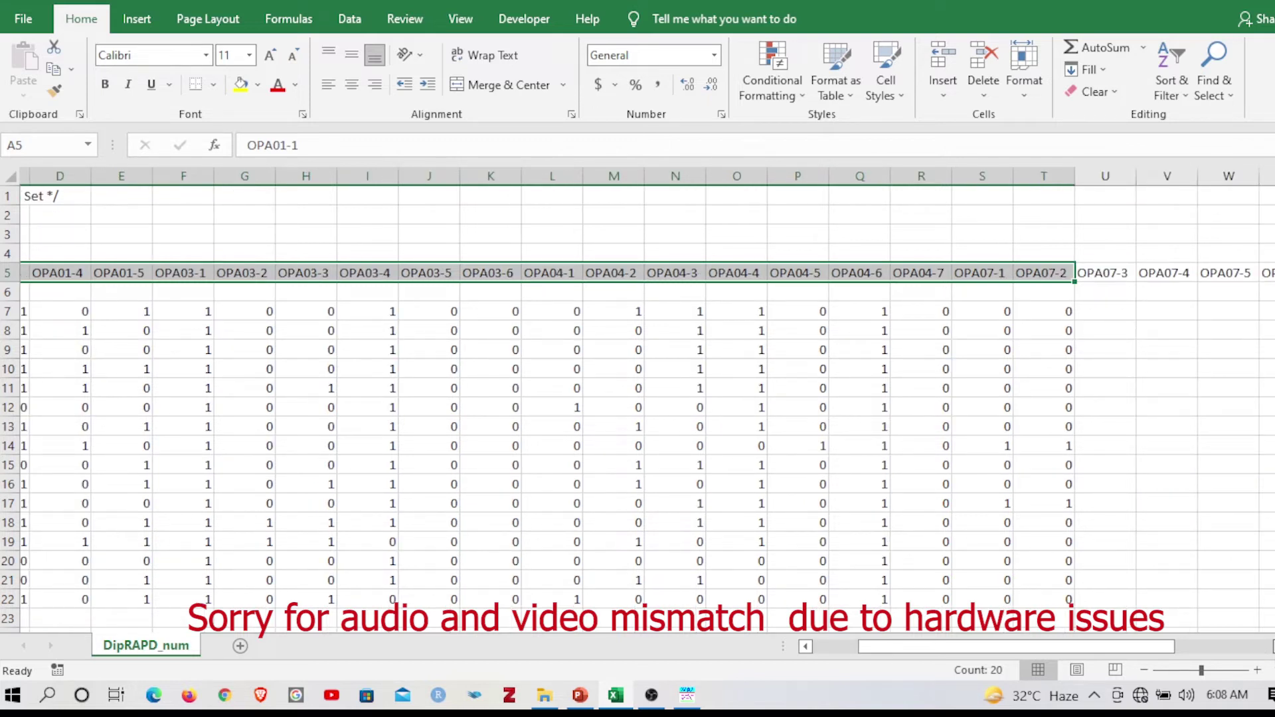
{"action": "left_click_drag", "start_coordinate": [883, 647], "coordinate": [991, 650]}
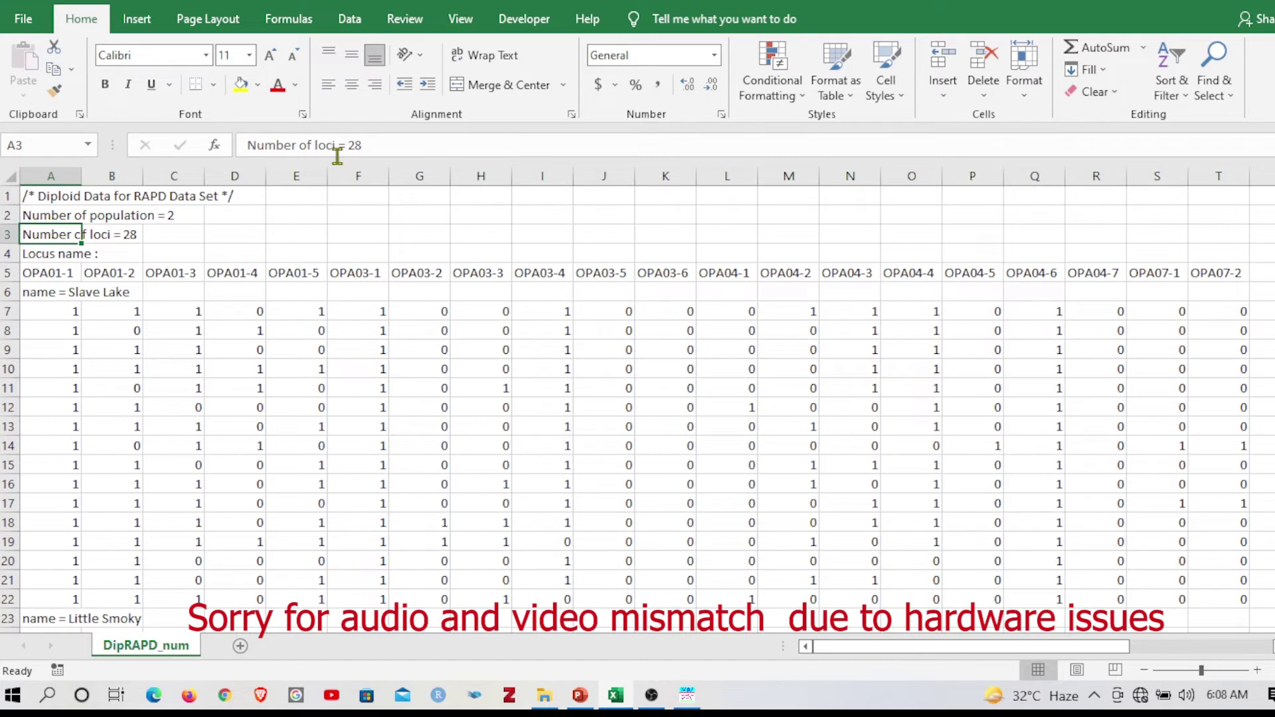
Step: Change Excel's loci line from 28 to 'Number of loci = 20' and return to PopGene
{"action": "left_click", "coordinate": [407, 140]}
{"action": "key", "text": "BackSpace"}
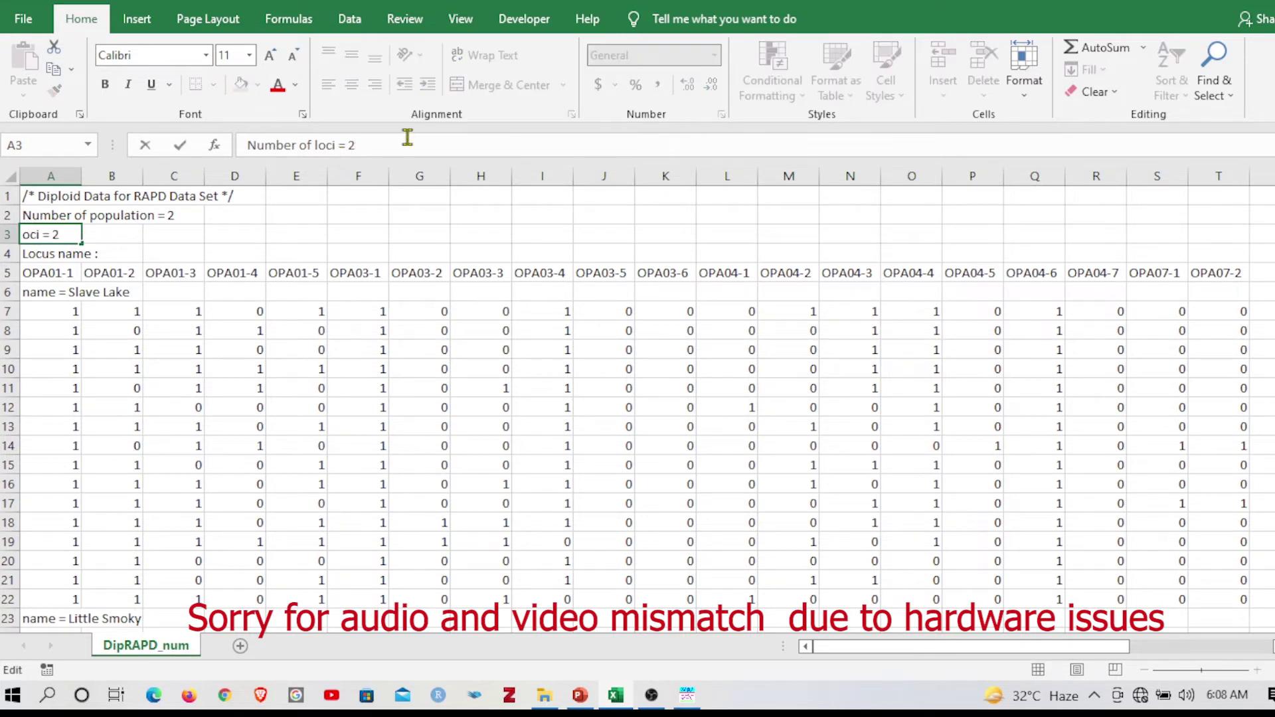
{"action": "type", "text": "0"}
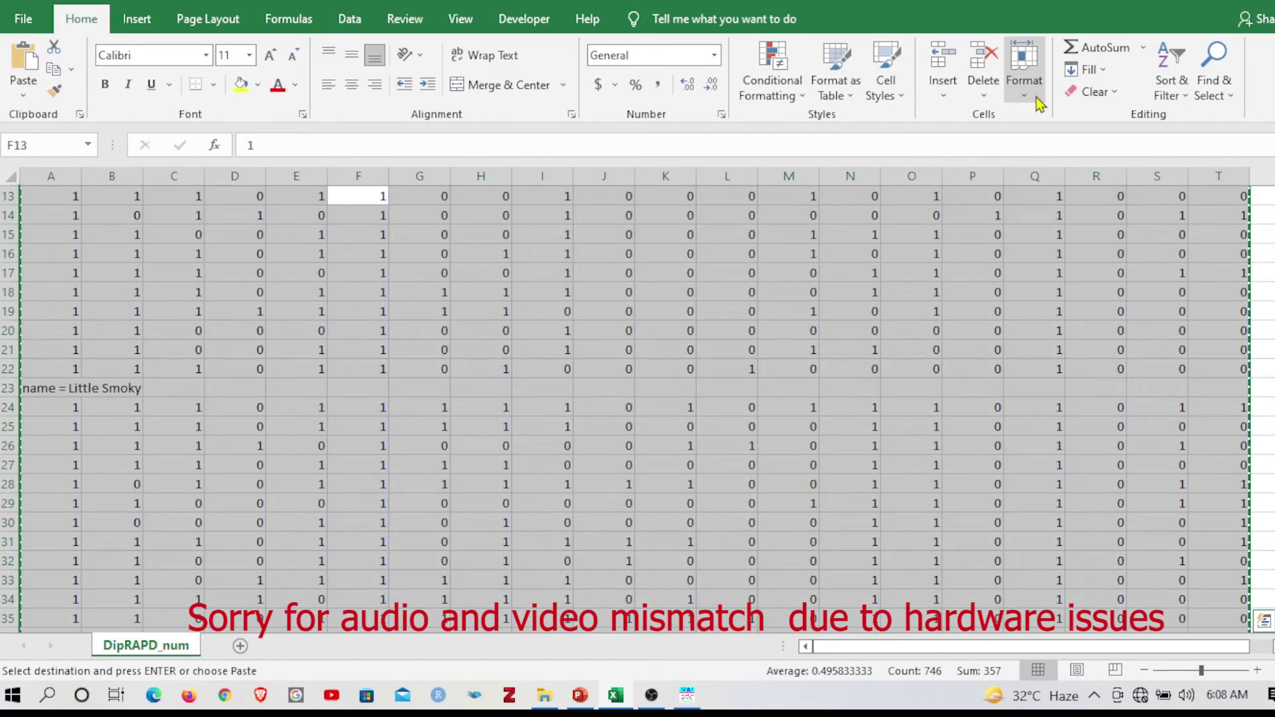
{"action": "key", "text": "alt+Tab"}
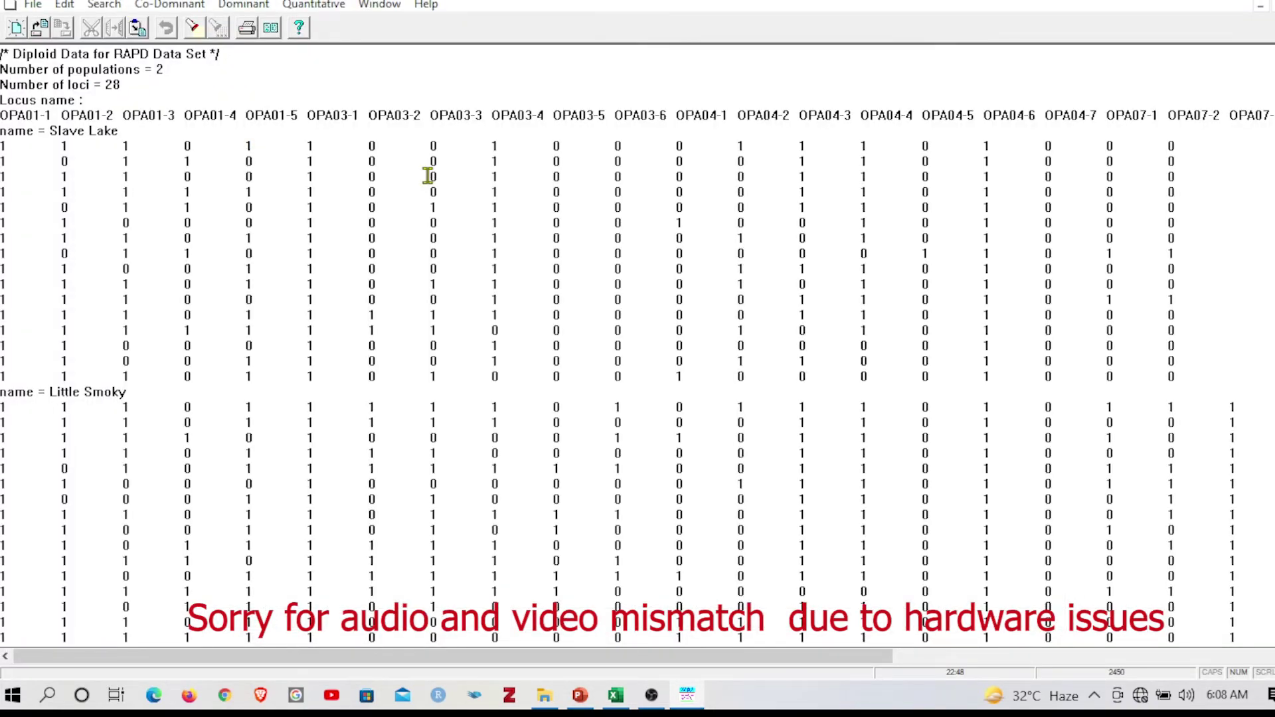
Step: Edit the PopGene data header to declare 2 populations and 20 loci
{"action": "left_click", "coordinate": [376, 315]}
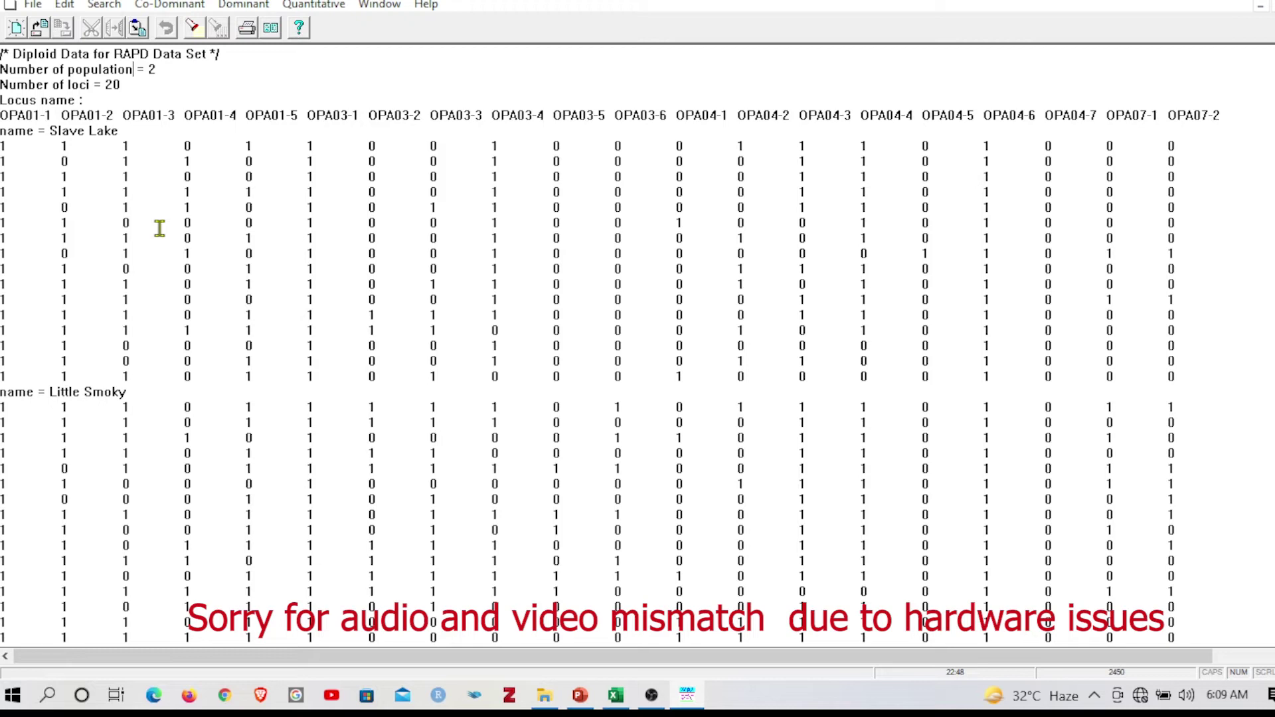
{"action": "type", "text": "s"}
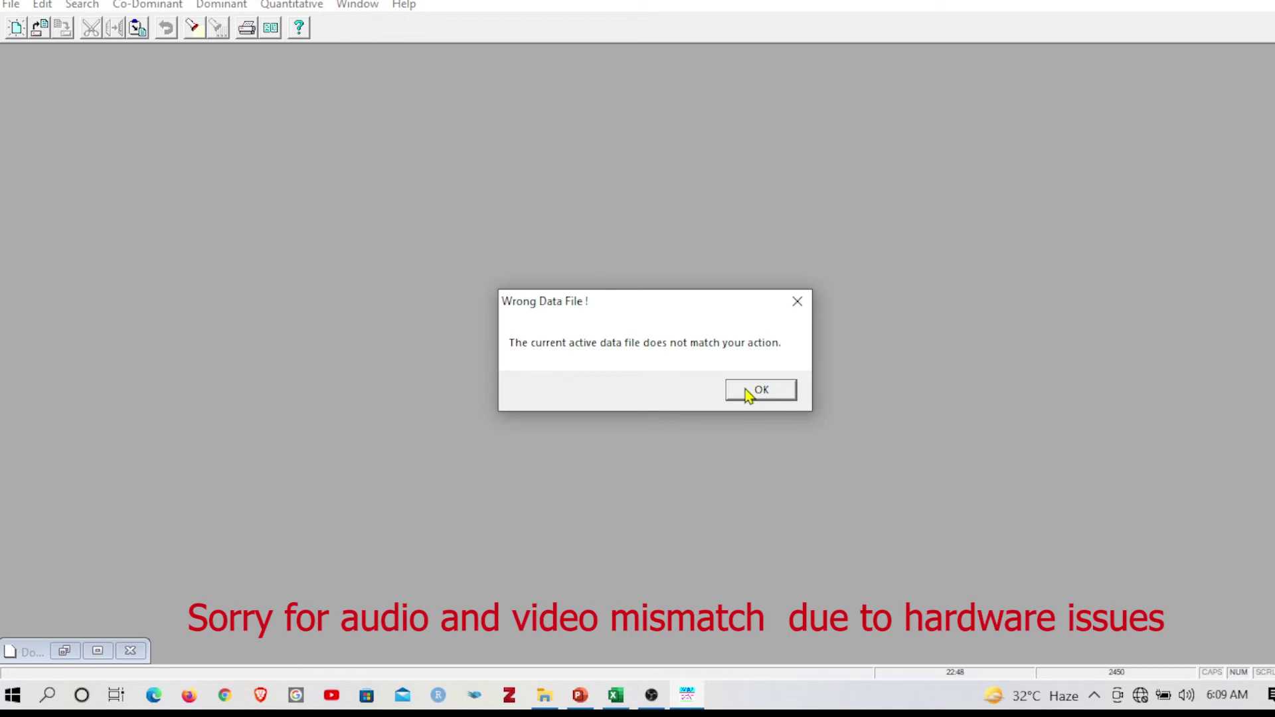
Step: Dismiss the Wrong Data File warning and load DomiDipRAPD as dominant marker data
{"action": "left_click", "coordinate": [748, 394]}
{"action": "left_click", "coordinate": [10, 4]}
{"action": "mouse_move", "coordinate": [78, 55]}
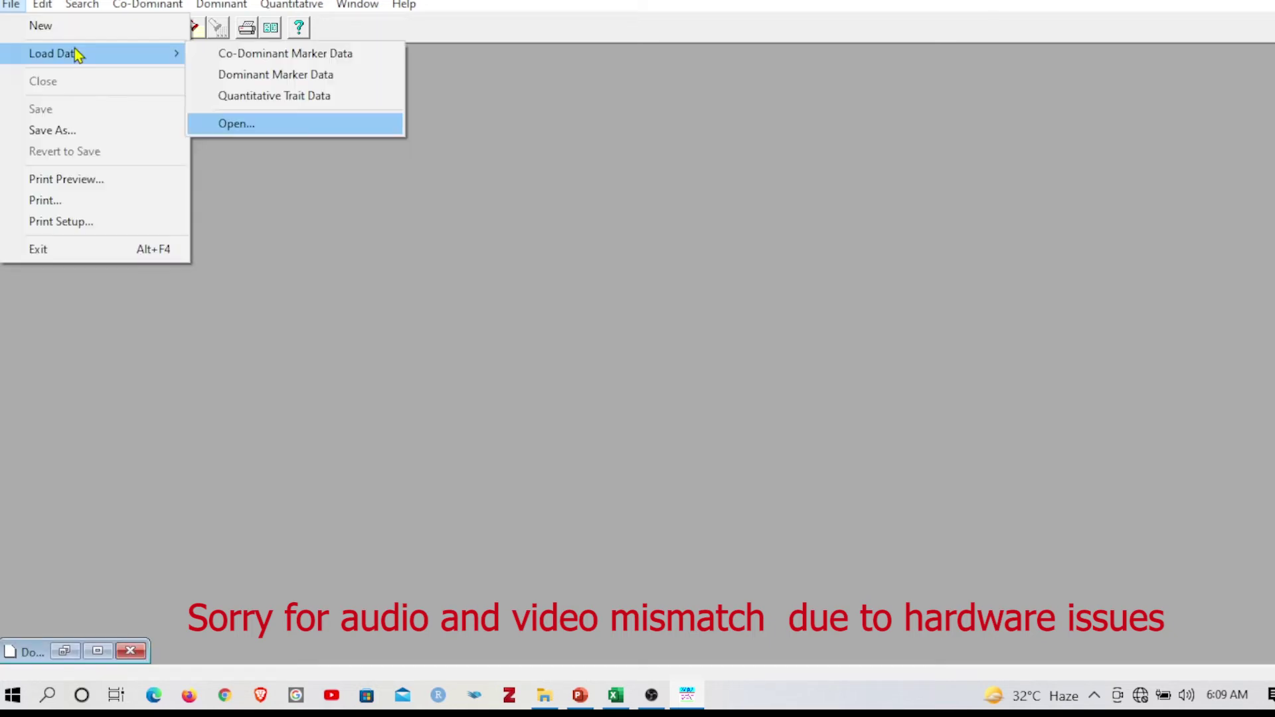
{"action": "left_click", "coordinate": [324, 75]}
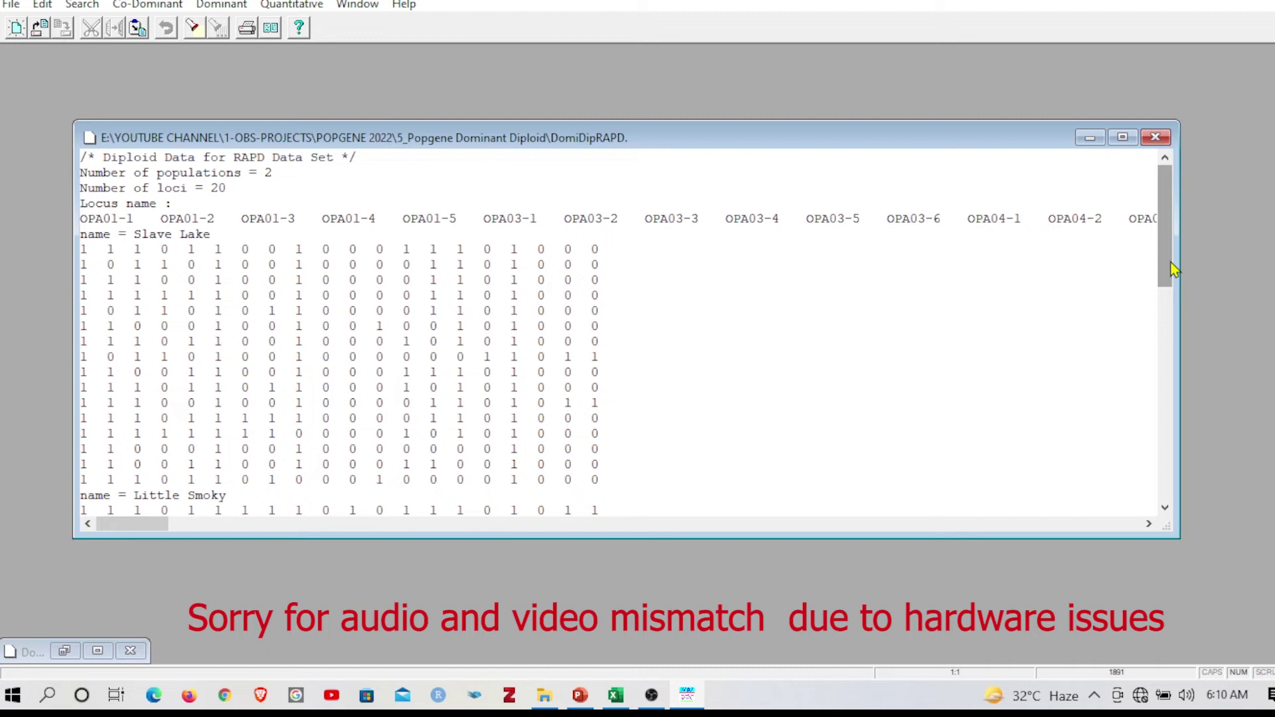
Step: Tick Gene Frequency, Polymorphic Loci, Homogeneity Test and Genetic Distance in the diploid analysis dialog
{"action": "scroll", "coordinate": [1172, 269], "scroll_direction": "down", "scroll_amount": 1}
{"action": "left_click", "coordinate": [109, 301]}
{"action": "left_click", "coordinate": [118, 325]}
{"action": "left_click", "coordinate": [123, 352]}
{"action": "left_click", "coordinate": [125, 378]}
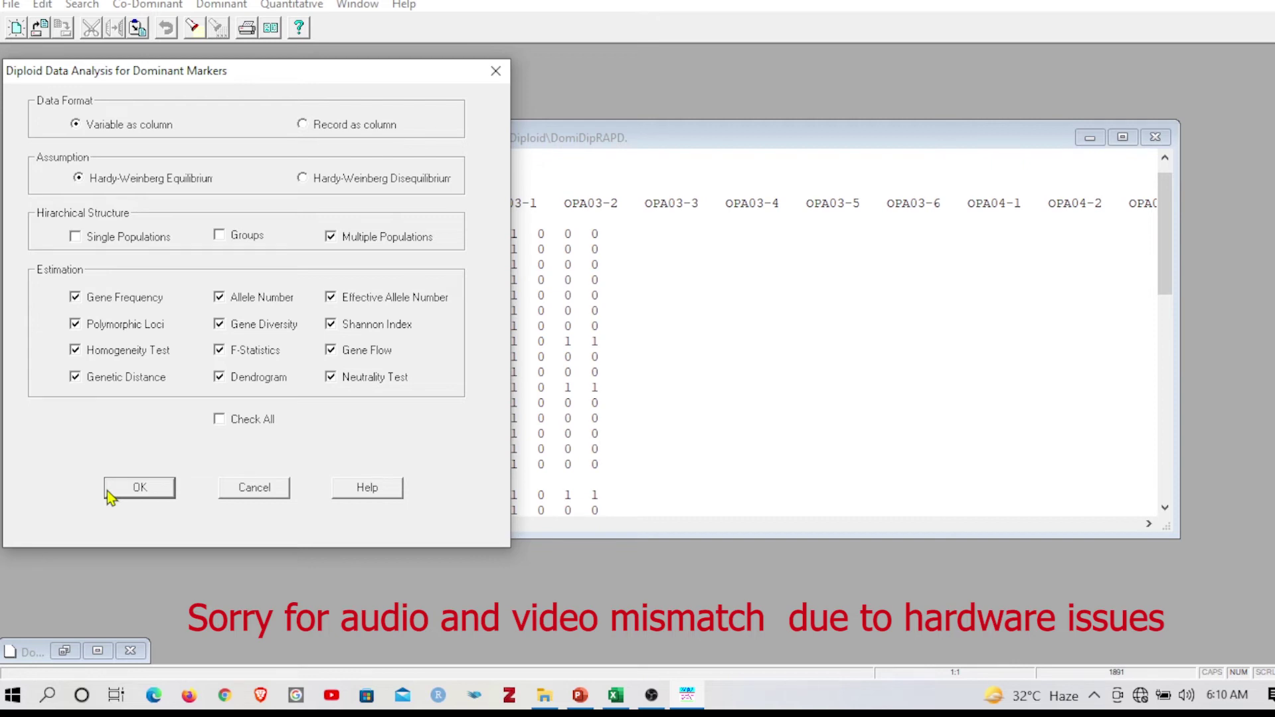
Step: Run the analysis, retaining all loci and accepting 1000 neutrality-test simulations, producing DomiDipRAPD.rst
{"action": "left_click", "coordinate": [140, 488]}
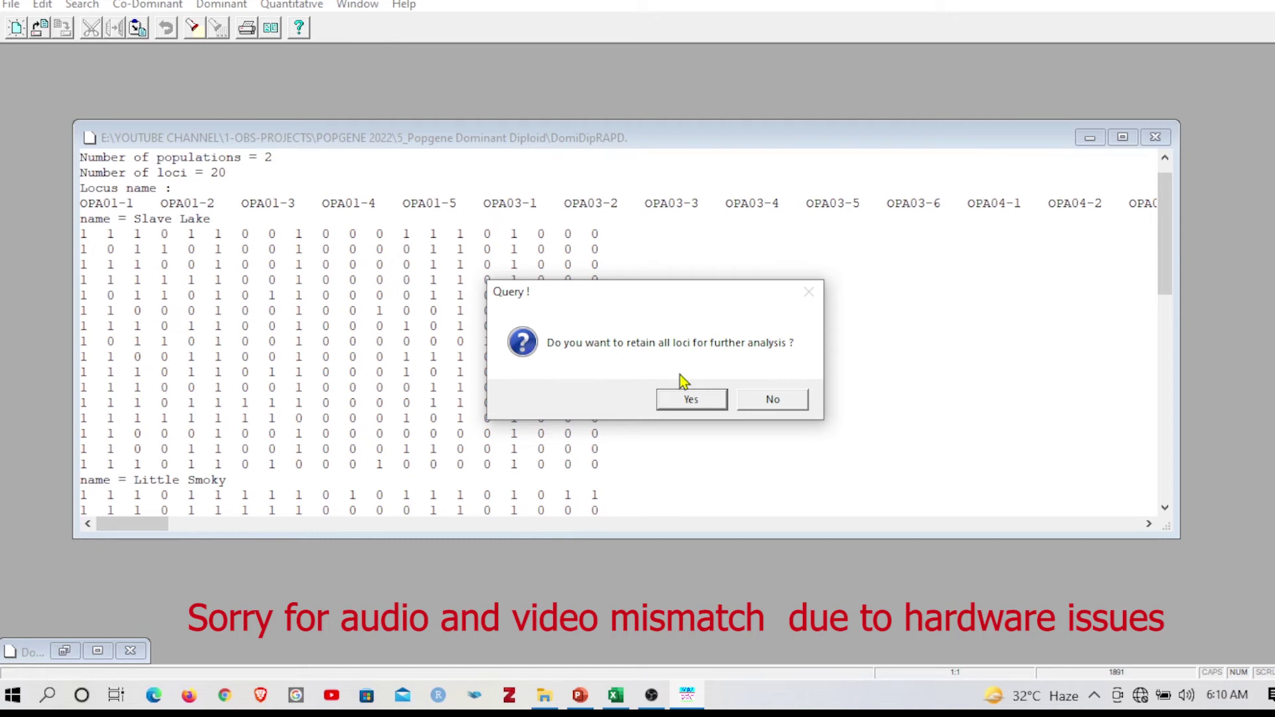
{"action": "left_click", "coordinate": [690, 398]}
{"action": "key", "text": "Return"}
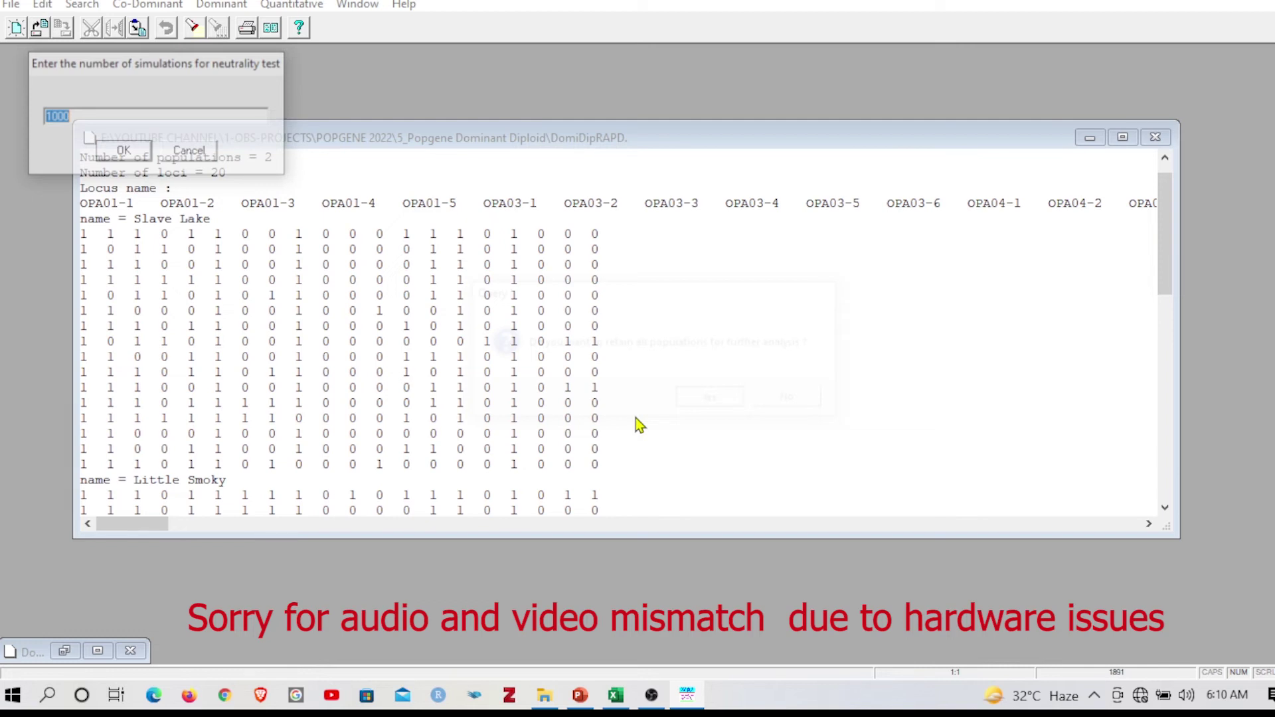
{"action": "key", "text": "Return"}
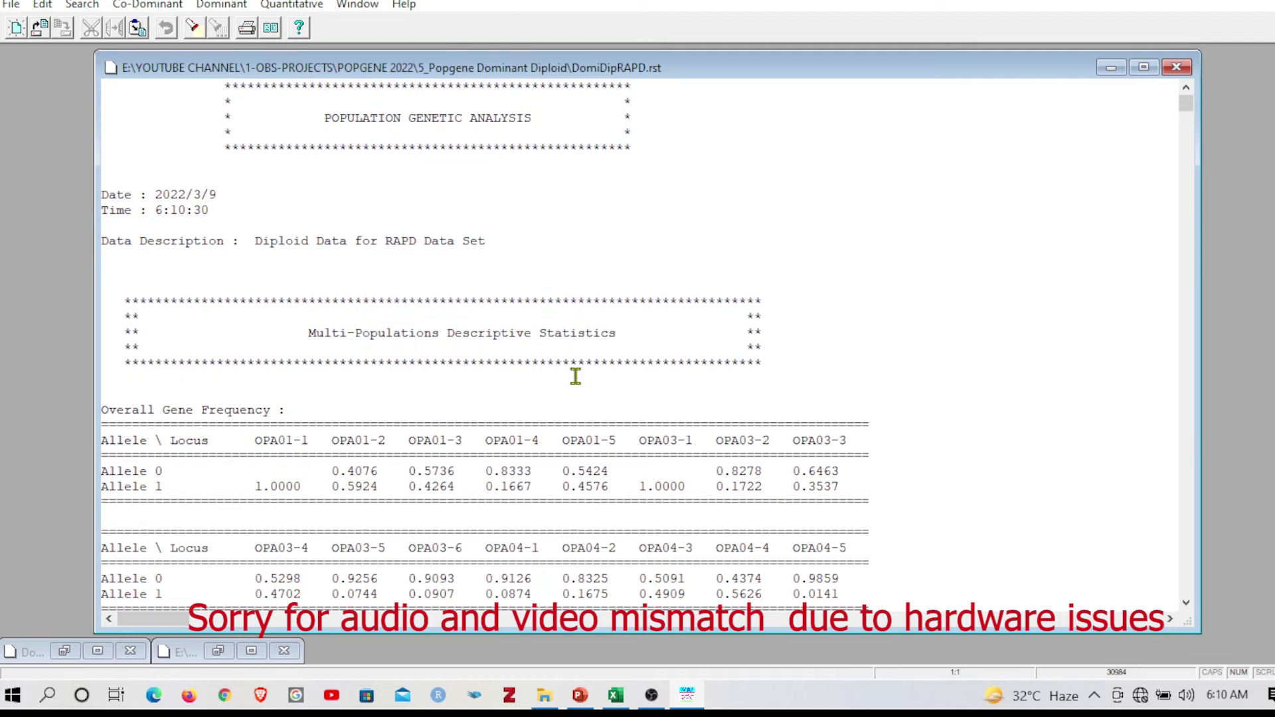
Step: Scroll the DomiDipRAPD.rst results down through Nei's genetic identity and the UPGMA dendrogram
{"action": "left_click_drag", "start_coordinate": [1186, 104], "coordinate": [1173, 194]}
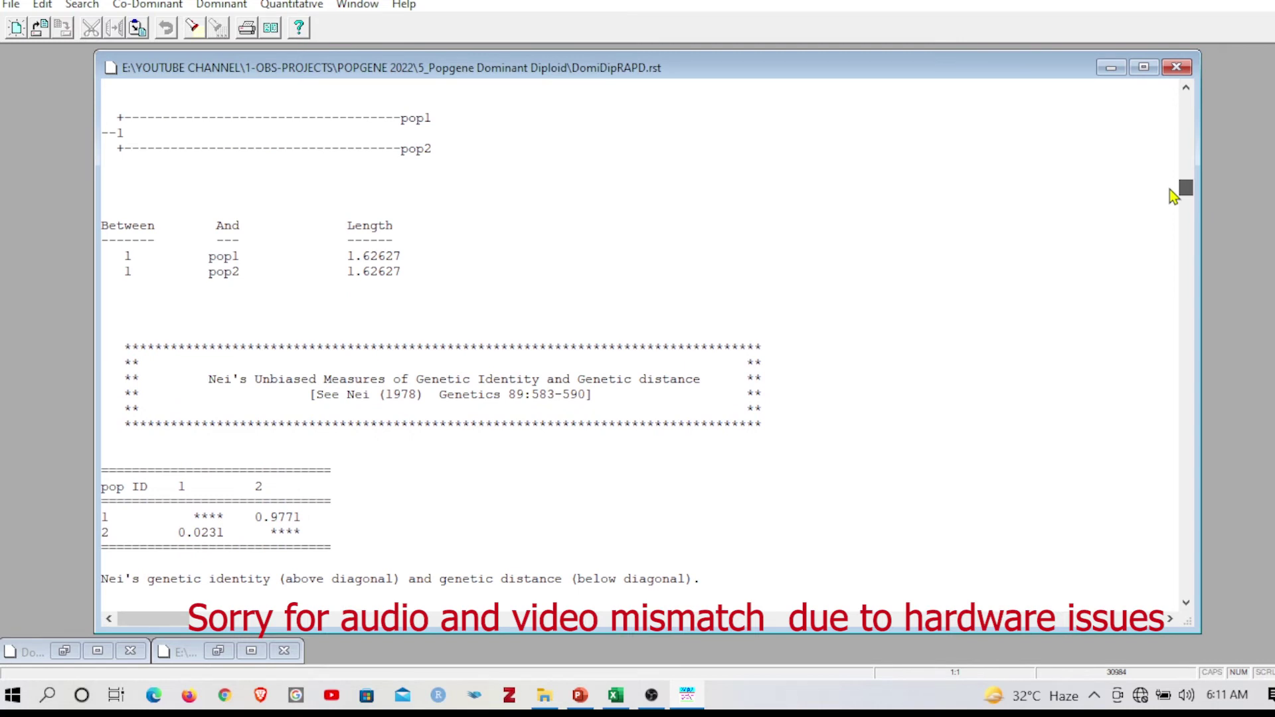
{"action": "left_click_drag", "start_coordinate": [1173, 194], "coordinate": [1164, 216]}
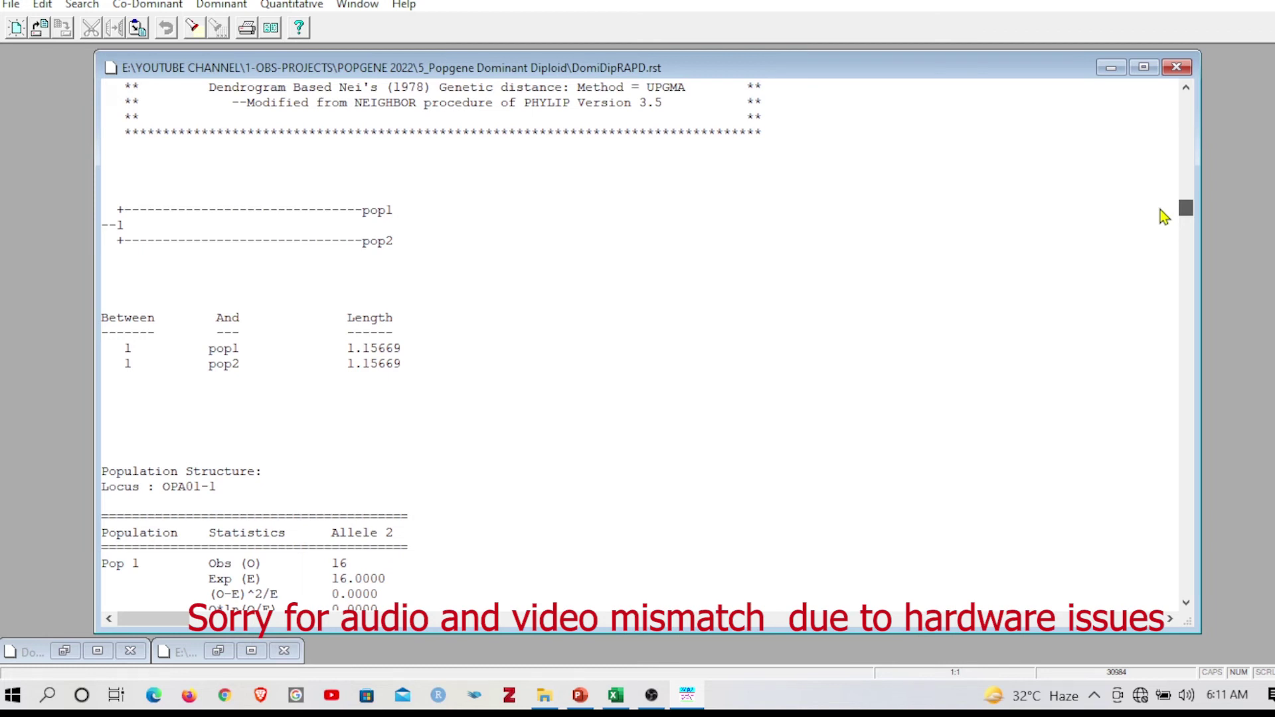
{"action": "left_click_drag", "start_coordinate": [1164, 217], "coordinate": [1142, 396]}
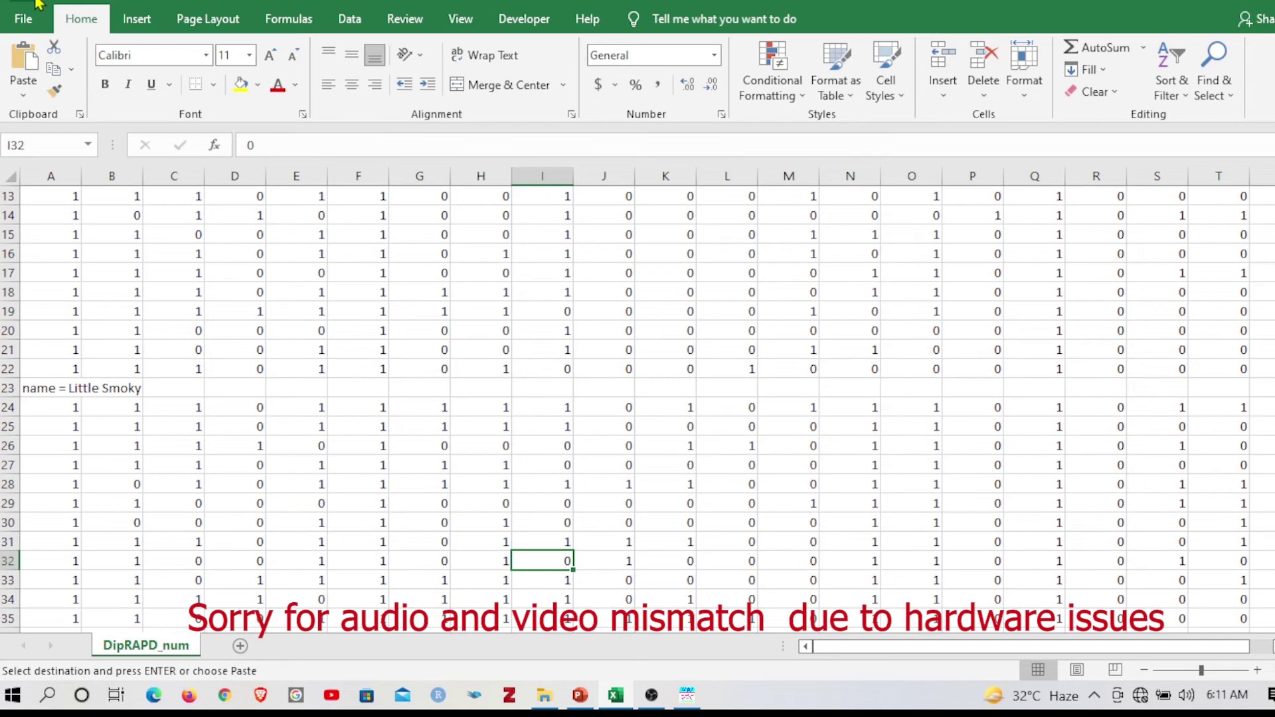
Step: Select the Little Smoky data across columns J to AB in Excel, then return to PopGene
{"action": "key", "text": "Right"}
{"action": "key", "text": "ctrl+shift+Right"}
{"action": "key", "text": "ctrl+shift+Up"}
{"action": "key", "text": "ctrl+shift+Up"}
{"action": "key", "text": "ctrl+shift+Up"}
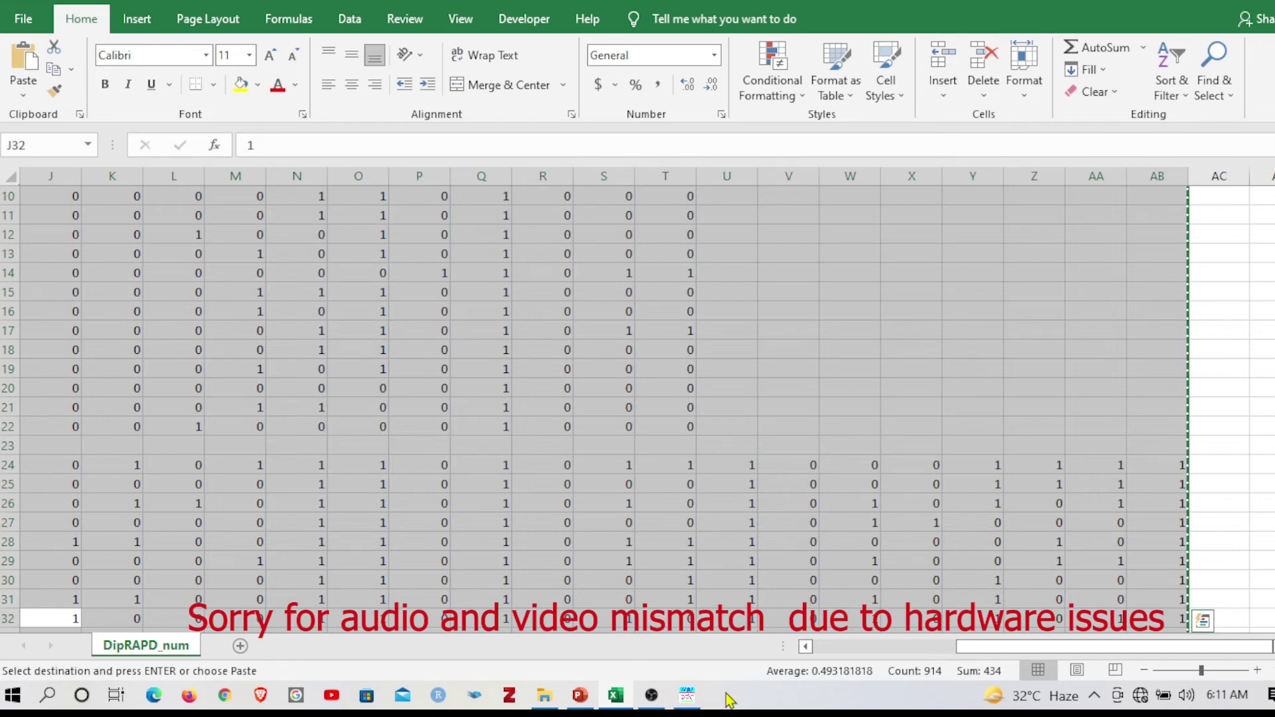
{"action": "left_click", "coordinate": [687, 695]}
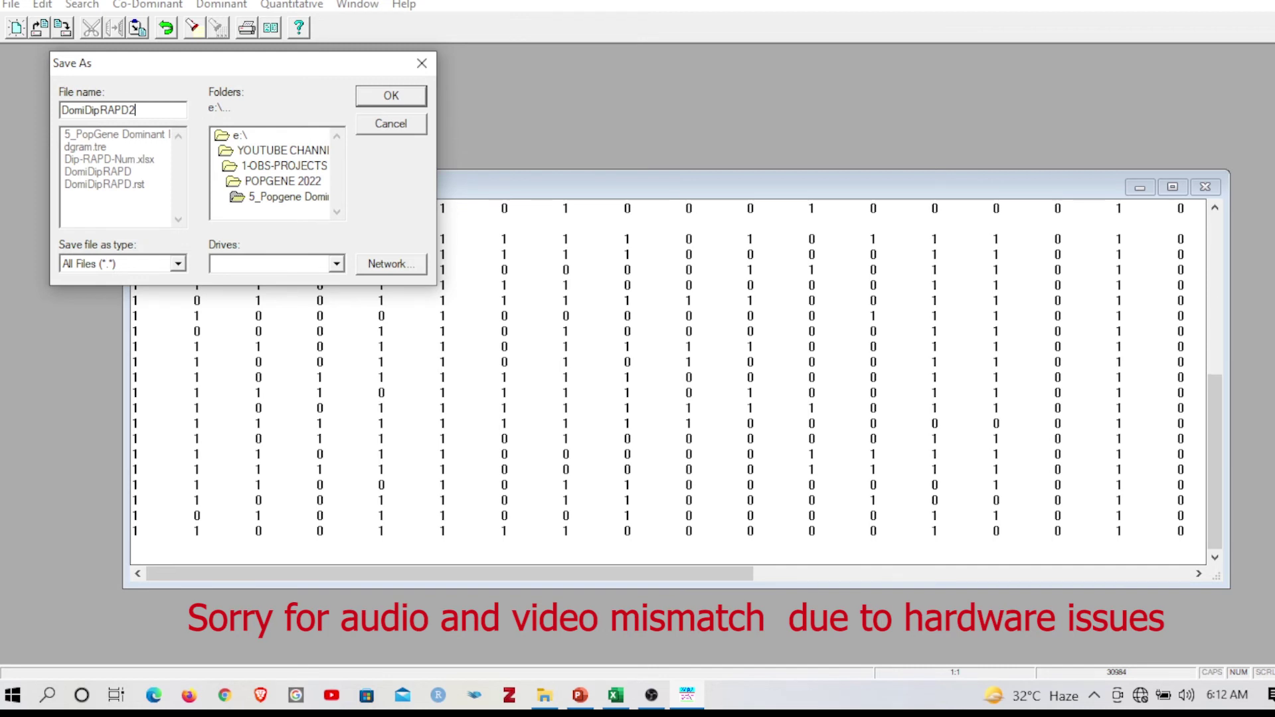
Step: Save the 0/1 data document as DomiDipRAPD2 in the 5_Popgene Dominant Diploid folder
{"action": "key", "text": "Return"}
{"action": "left_click", "coordinate": [10, 4]}
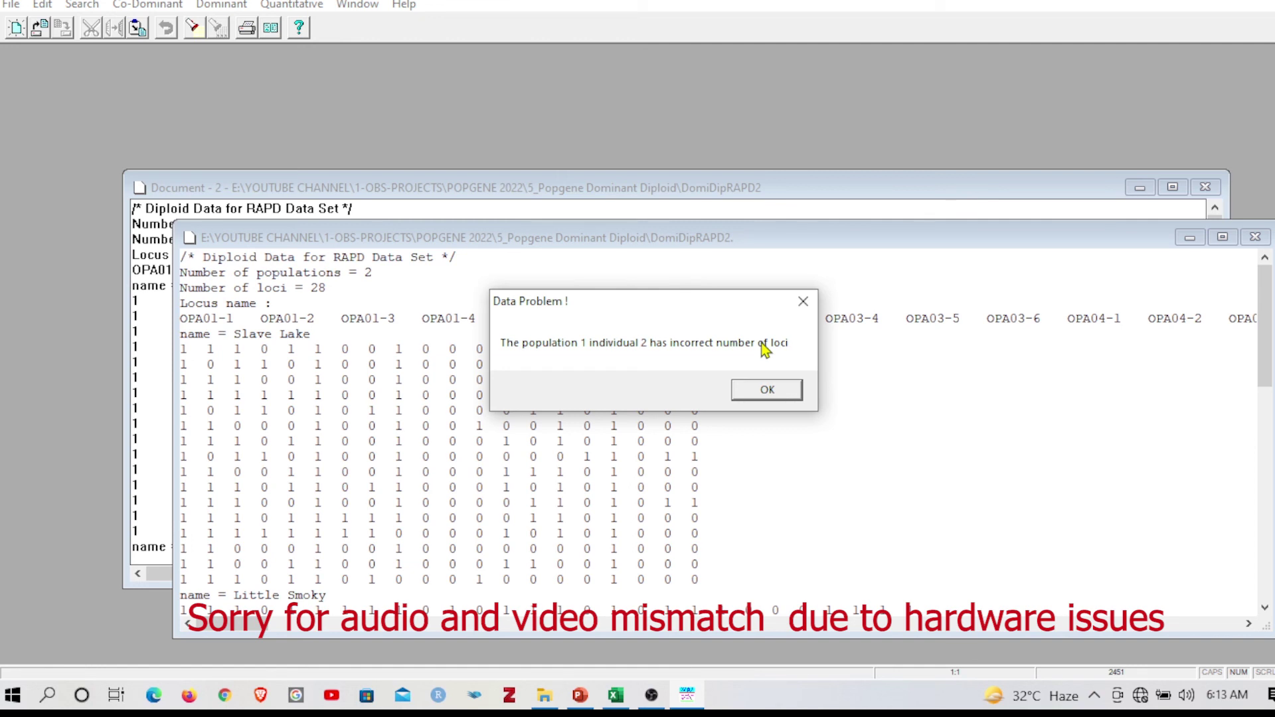
Step: Dismiss the Data Problem warning that an individual has an incorrect number of loci
{"action": "left_click", "coordinate": [754, 390]}
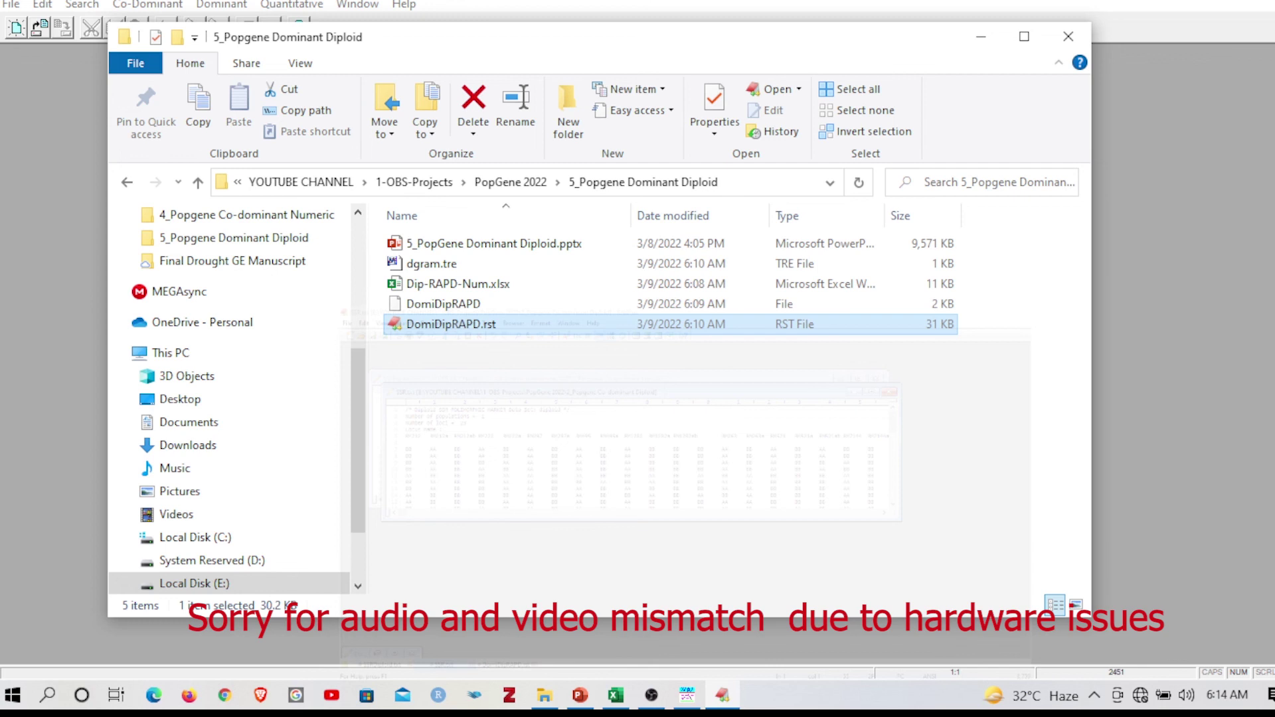
Step: Select dgram.tre, the 1 KB tree file beside DomiDipRAPD.rst in 5_Popgene Dominant Diploid
{"action": "left_click", "coordinate": [438, 264]}
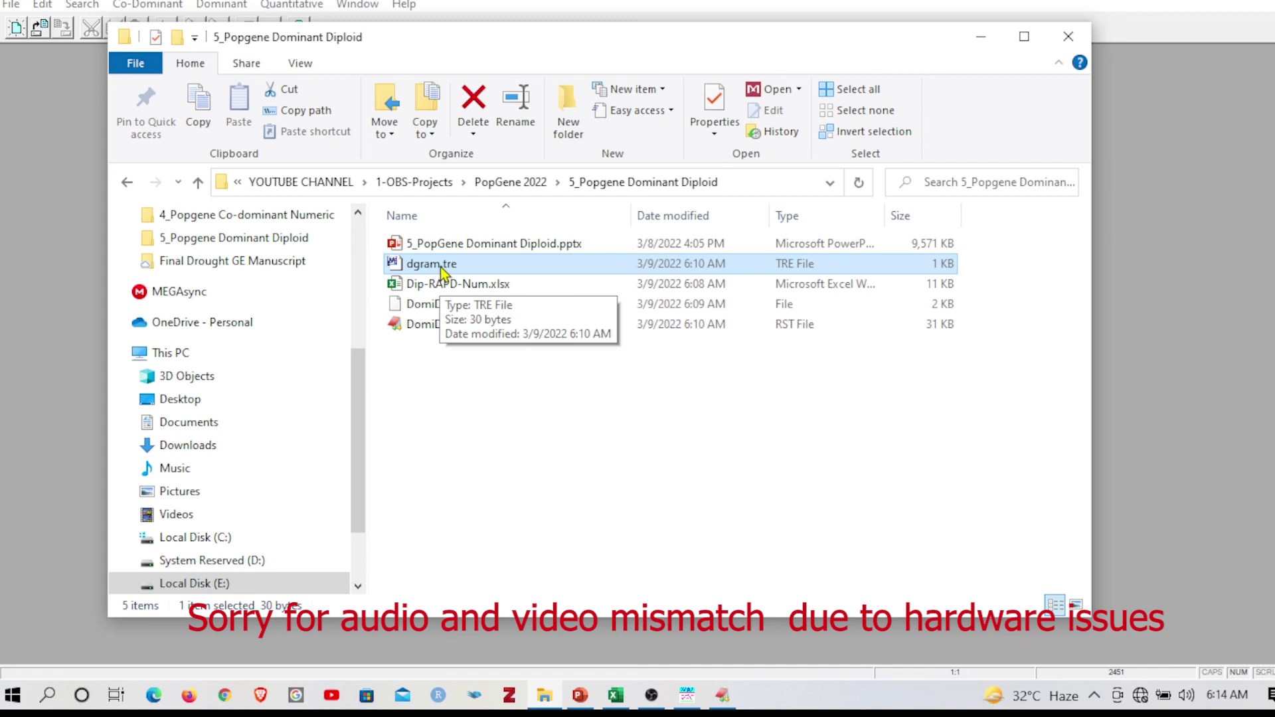